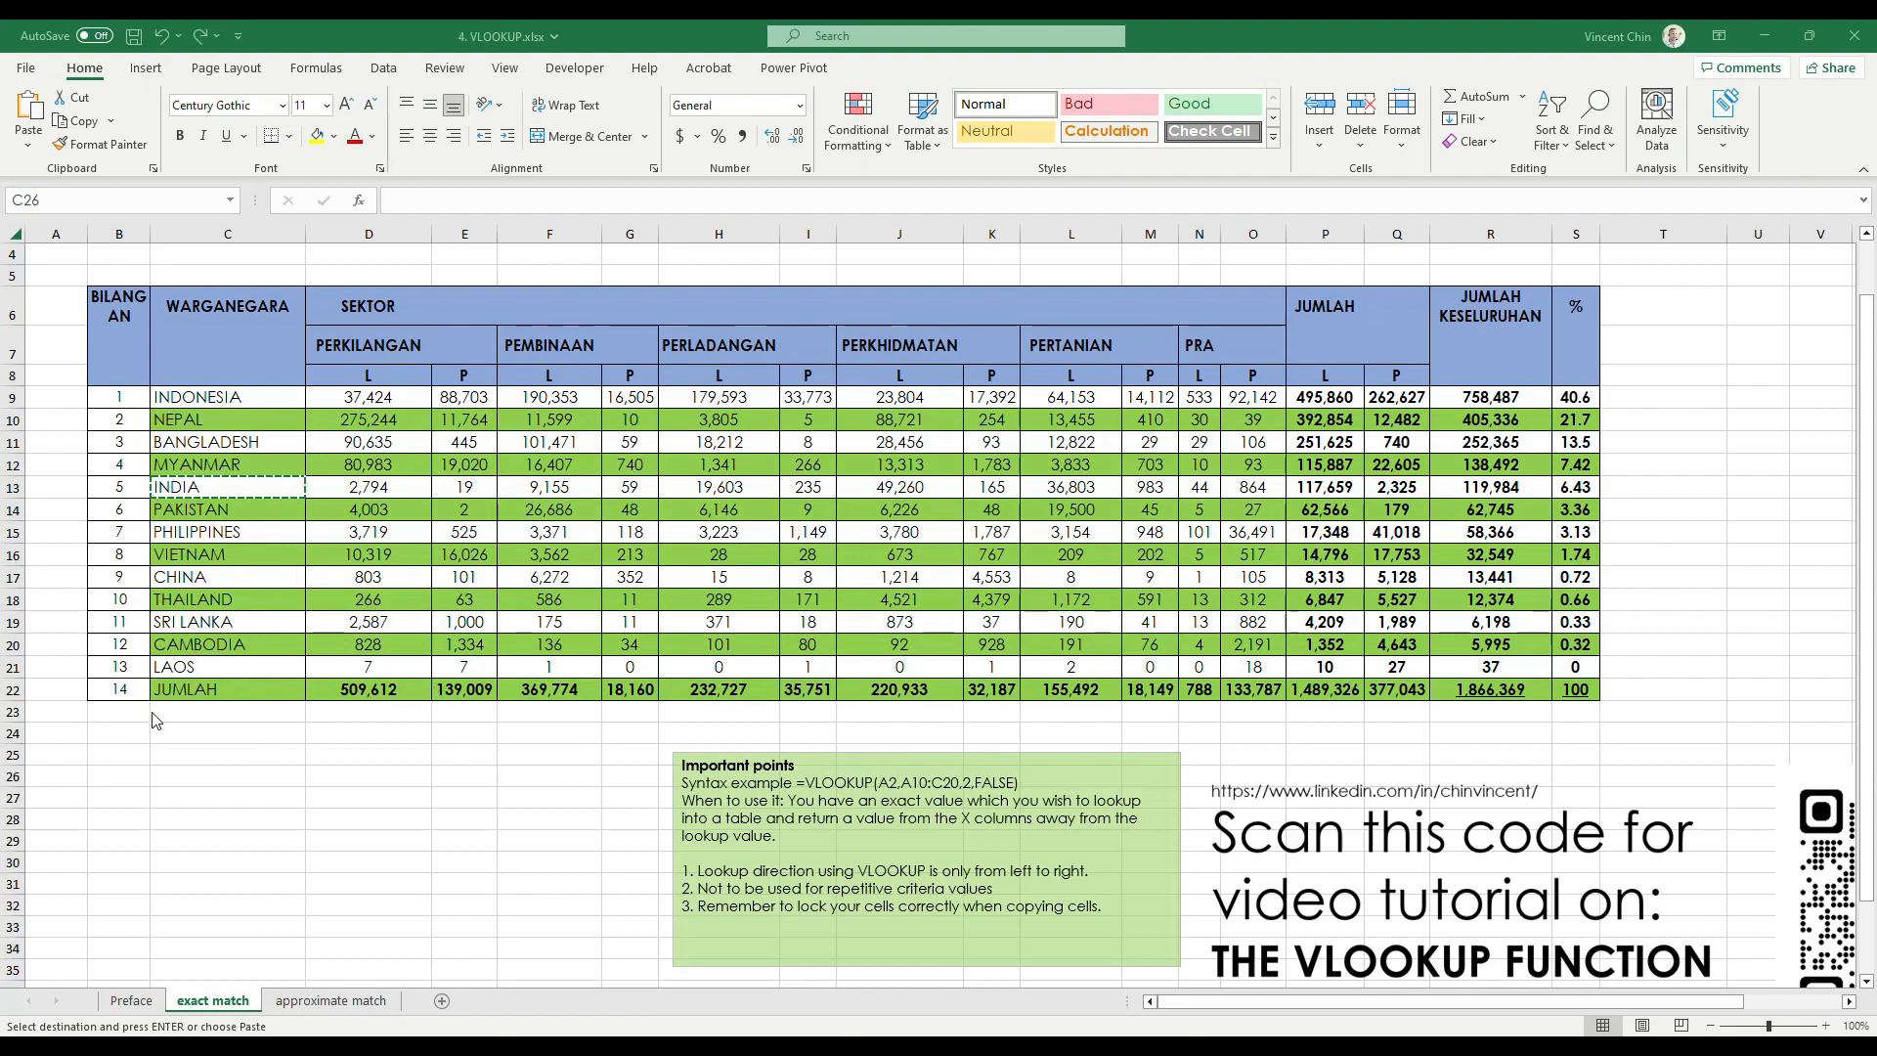
# Copy the country name INDIA from C13 in the table into cell C27 below it
pyautogui.click(220, 509)
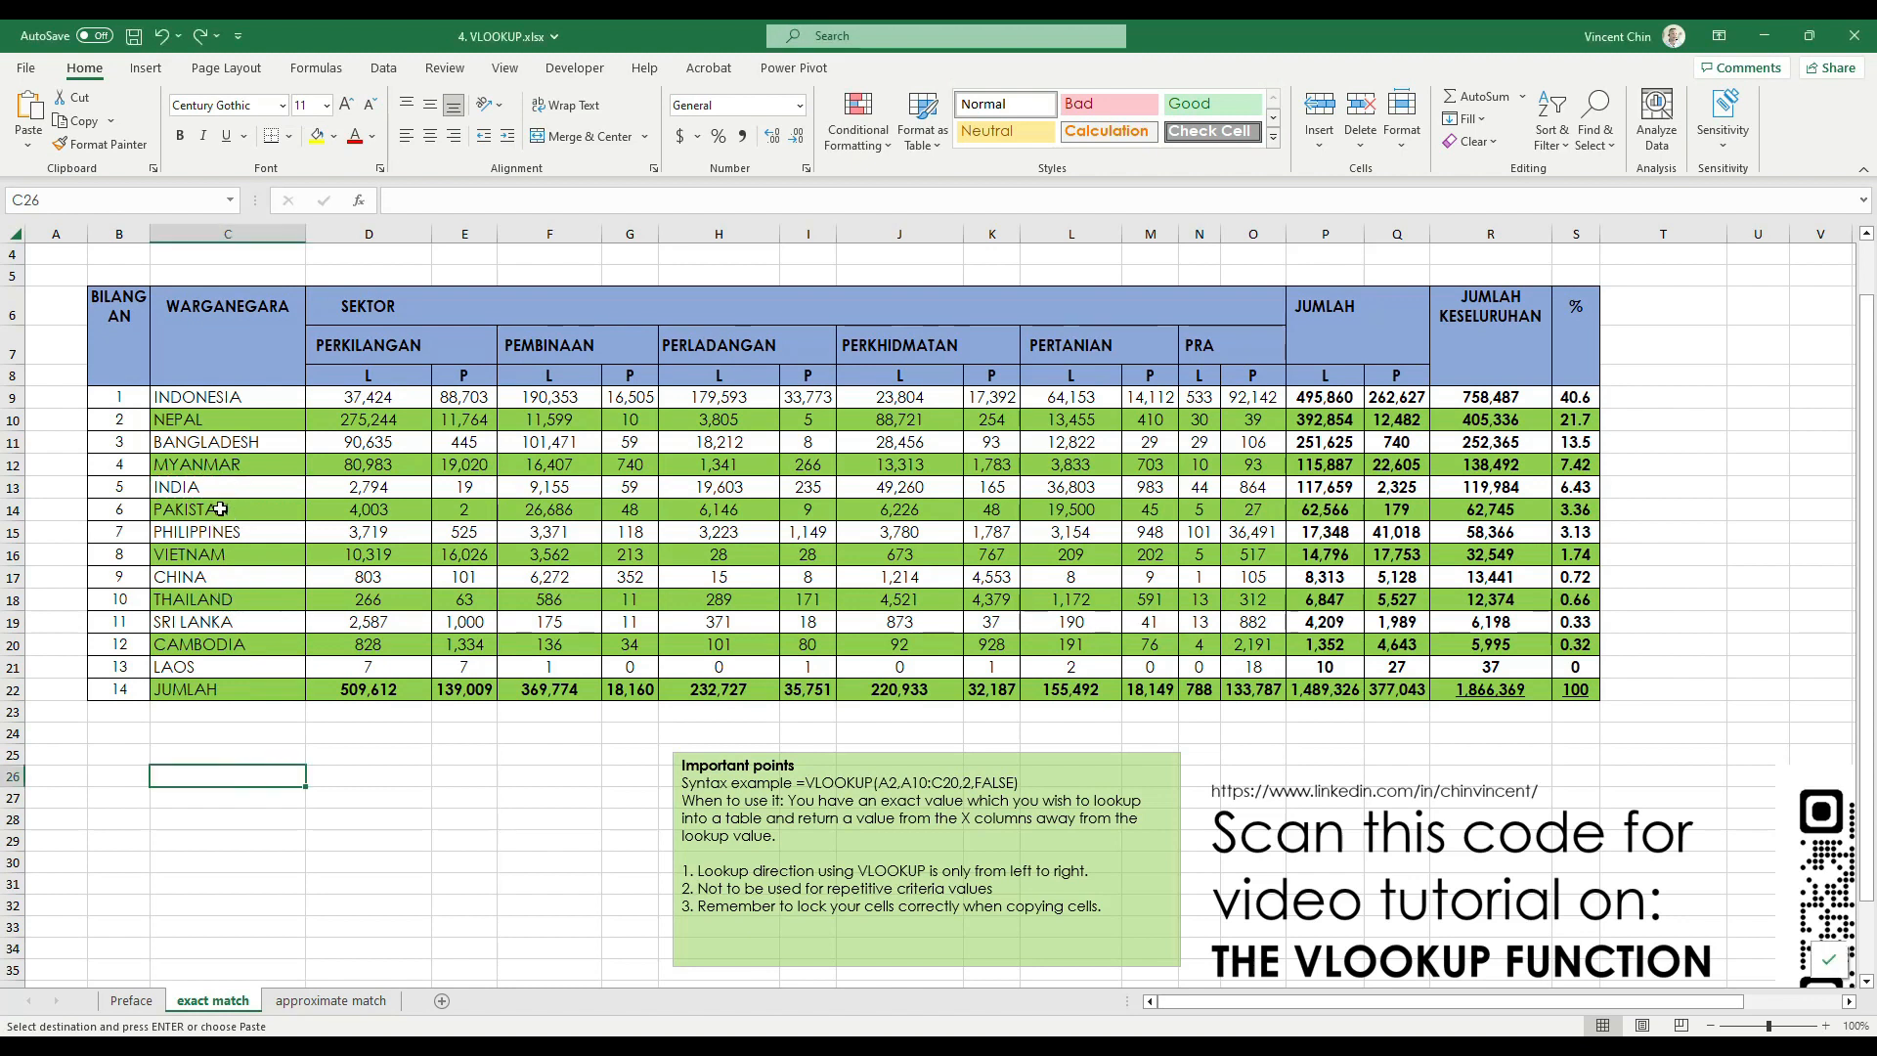
pyautogui.click(221, 493)
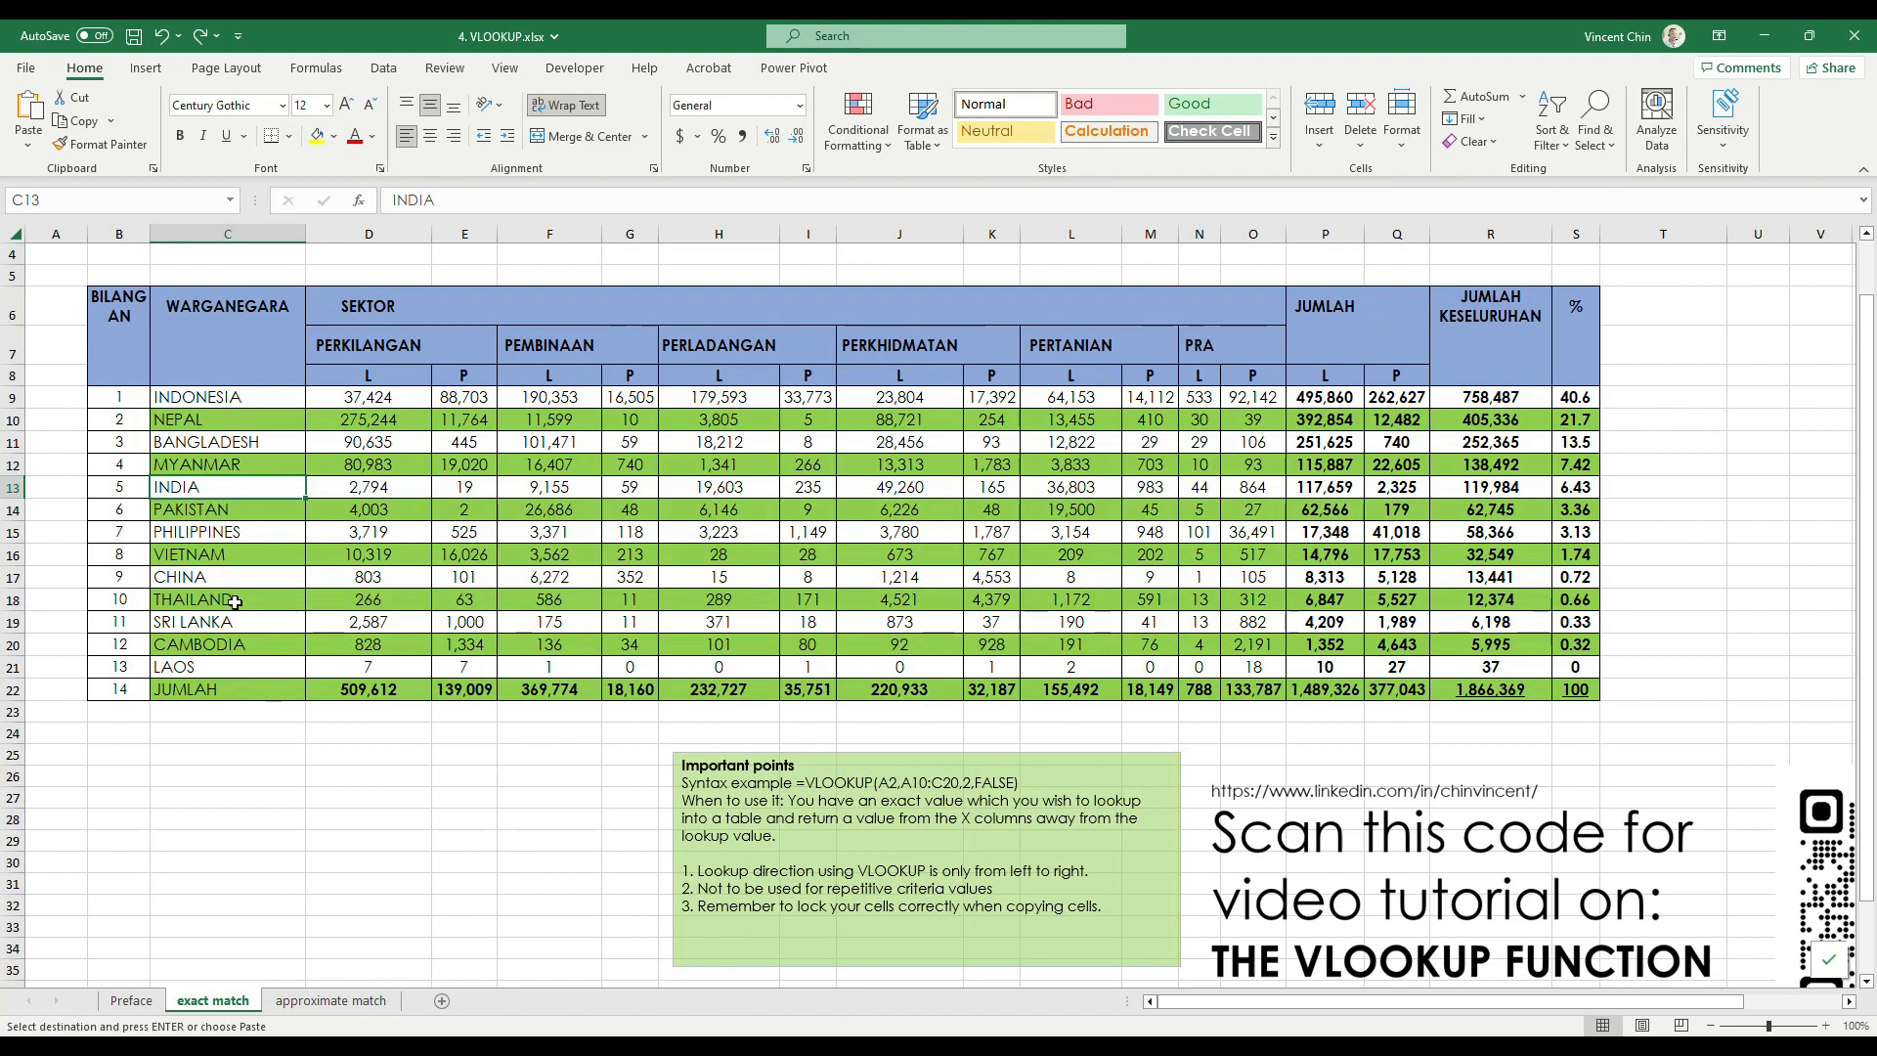
pyautogui.click(221, 794)
pyautogui.write('INDIA')
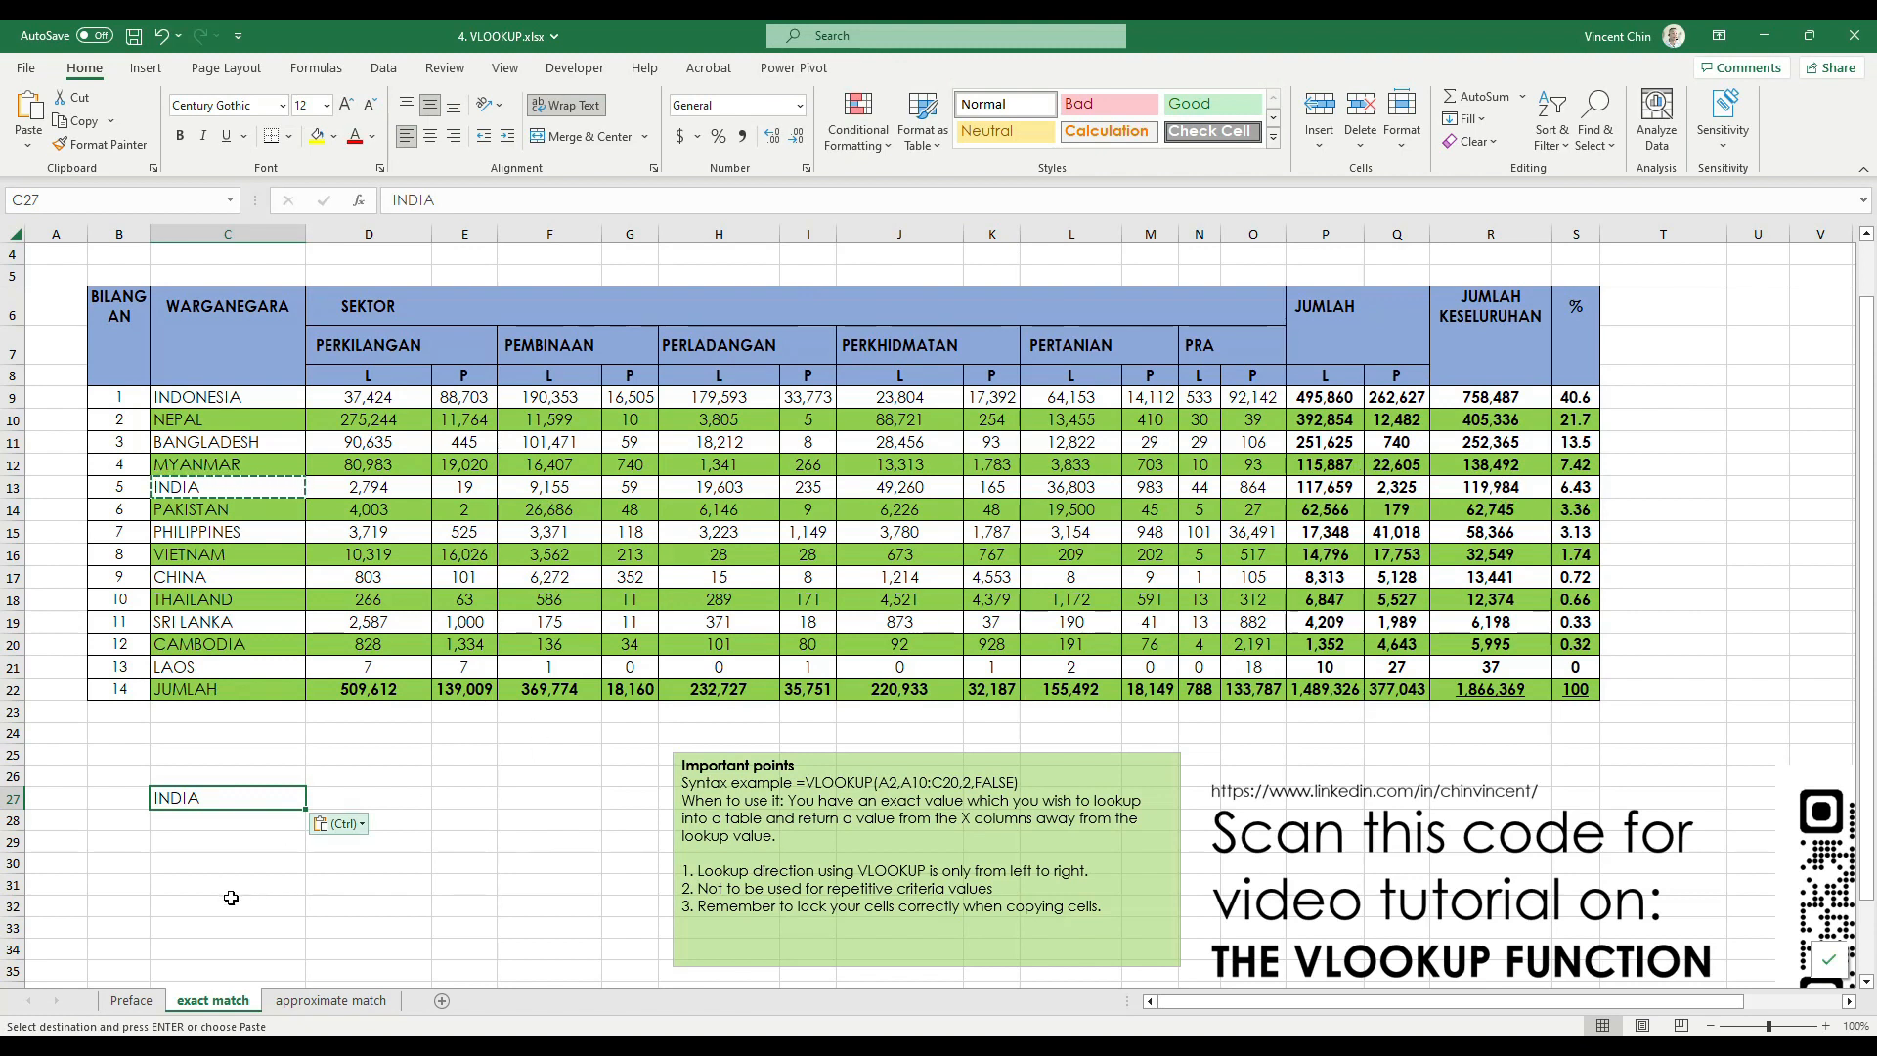
pyautogui.press('ctrl')
pyautogui.hotkey('ctrl', '1')
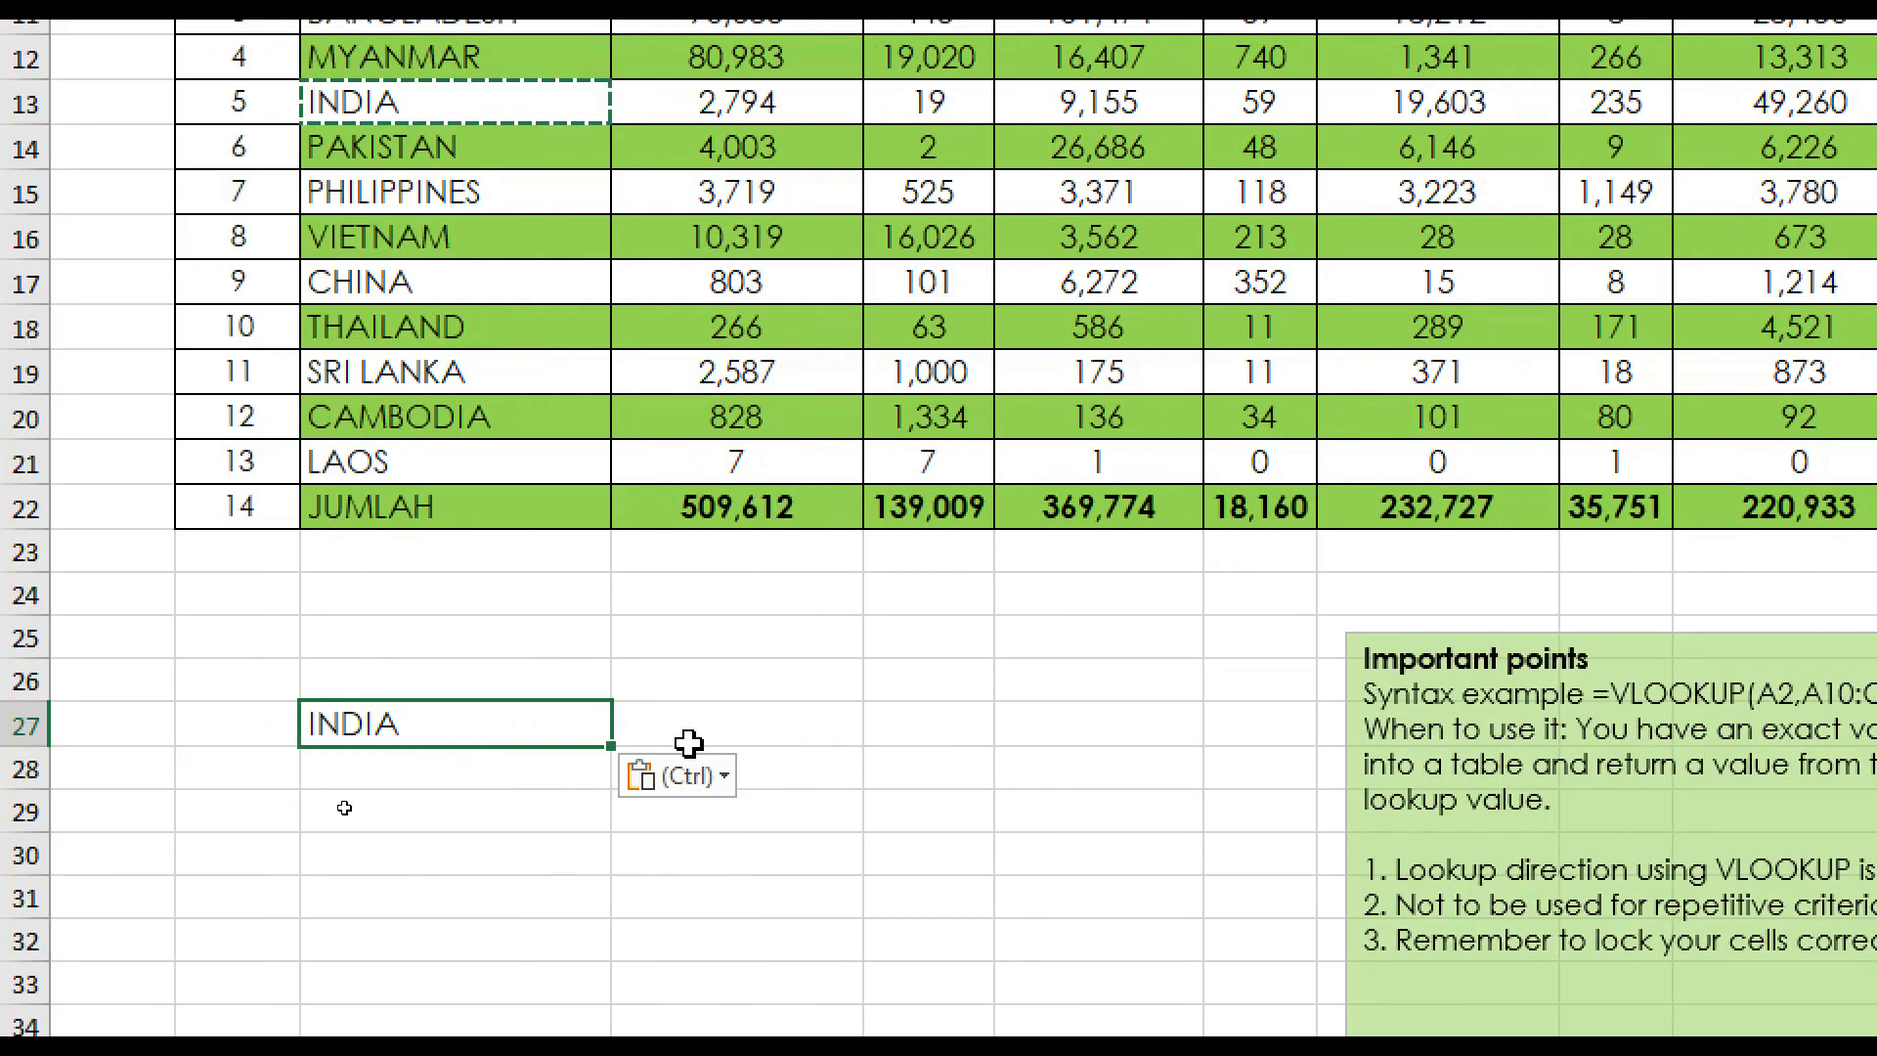
# Start a VLOOKUP formula in D27 with the country in C27 as the lookup value
pyautogui.click(379, 728)
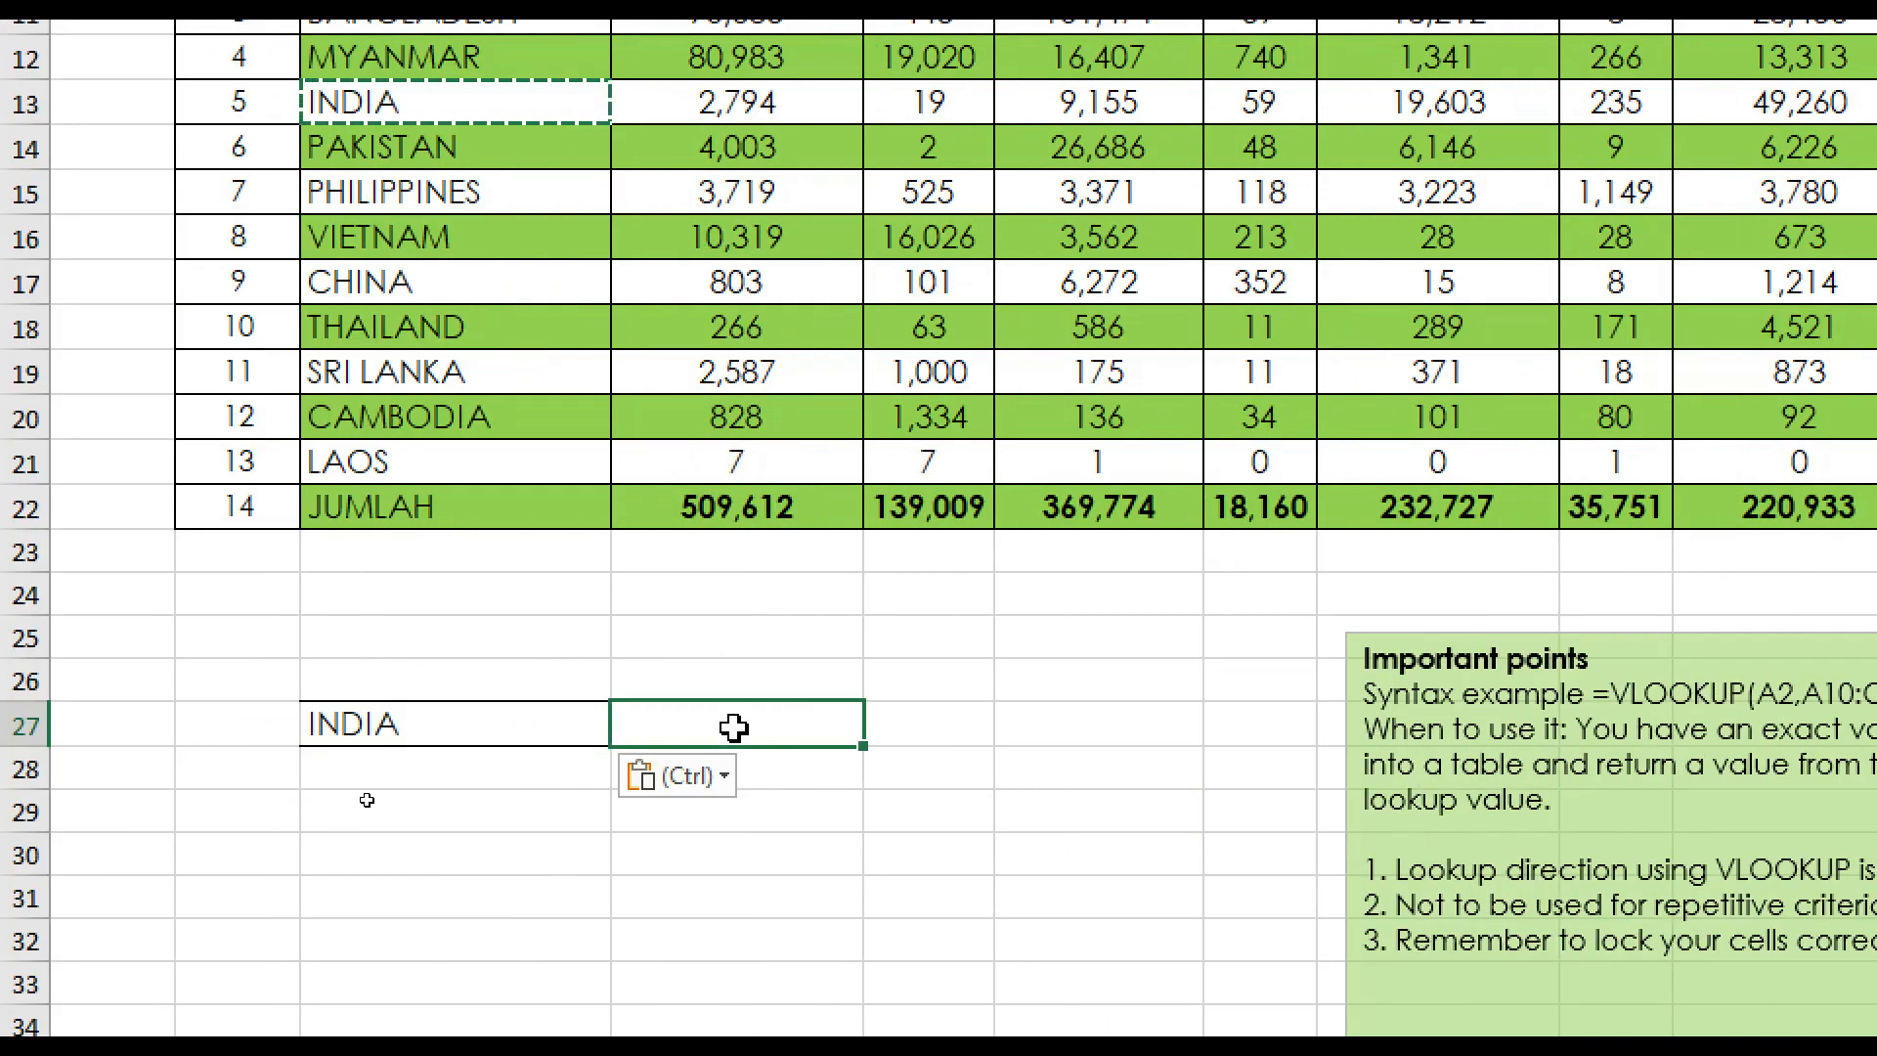
pyautogui.write('=')
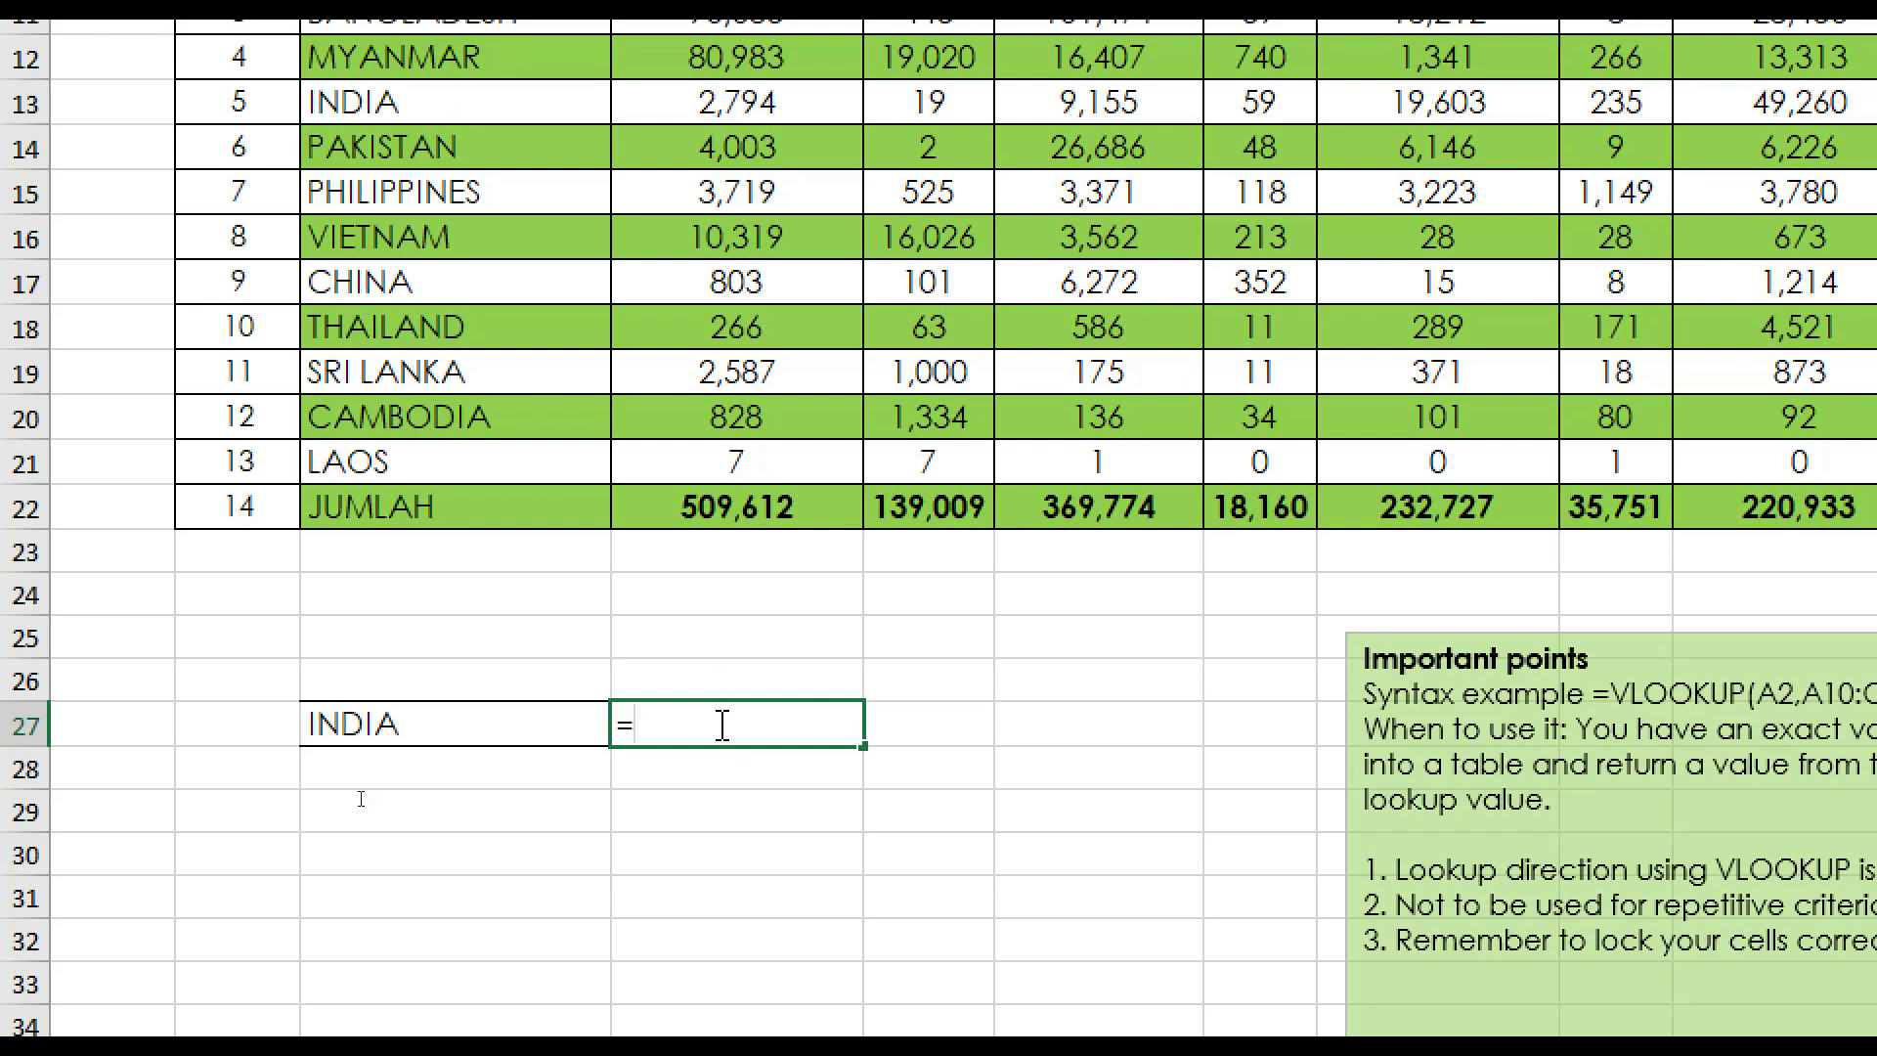
pyautogui.write('v')
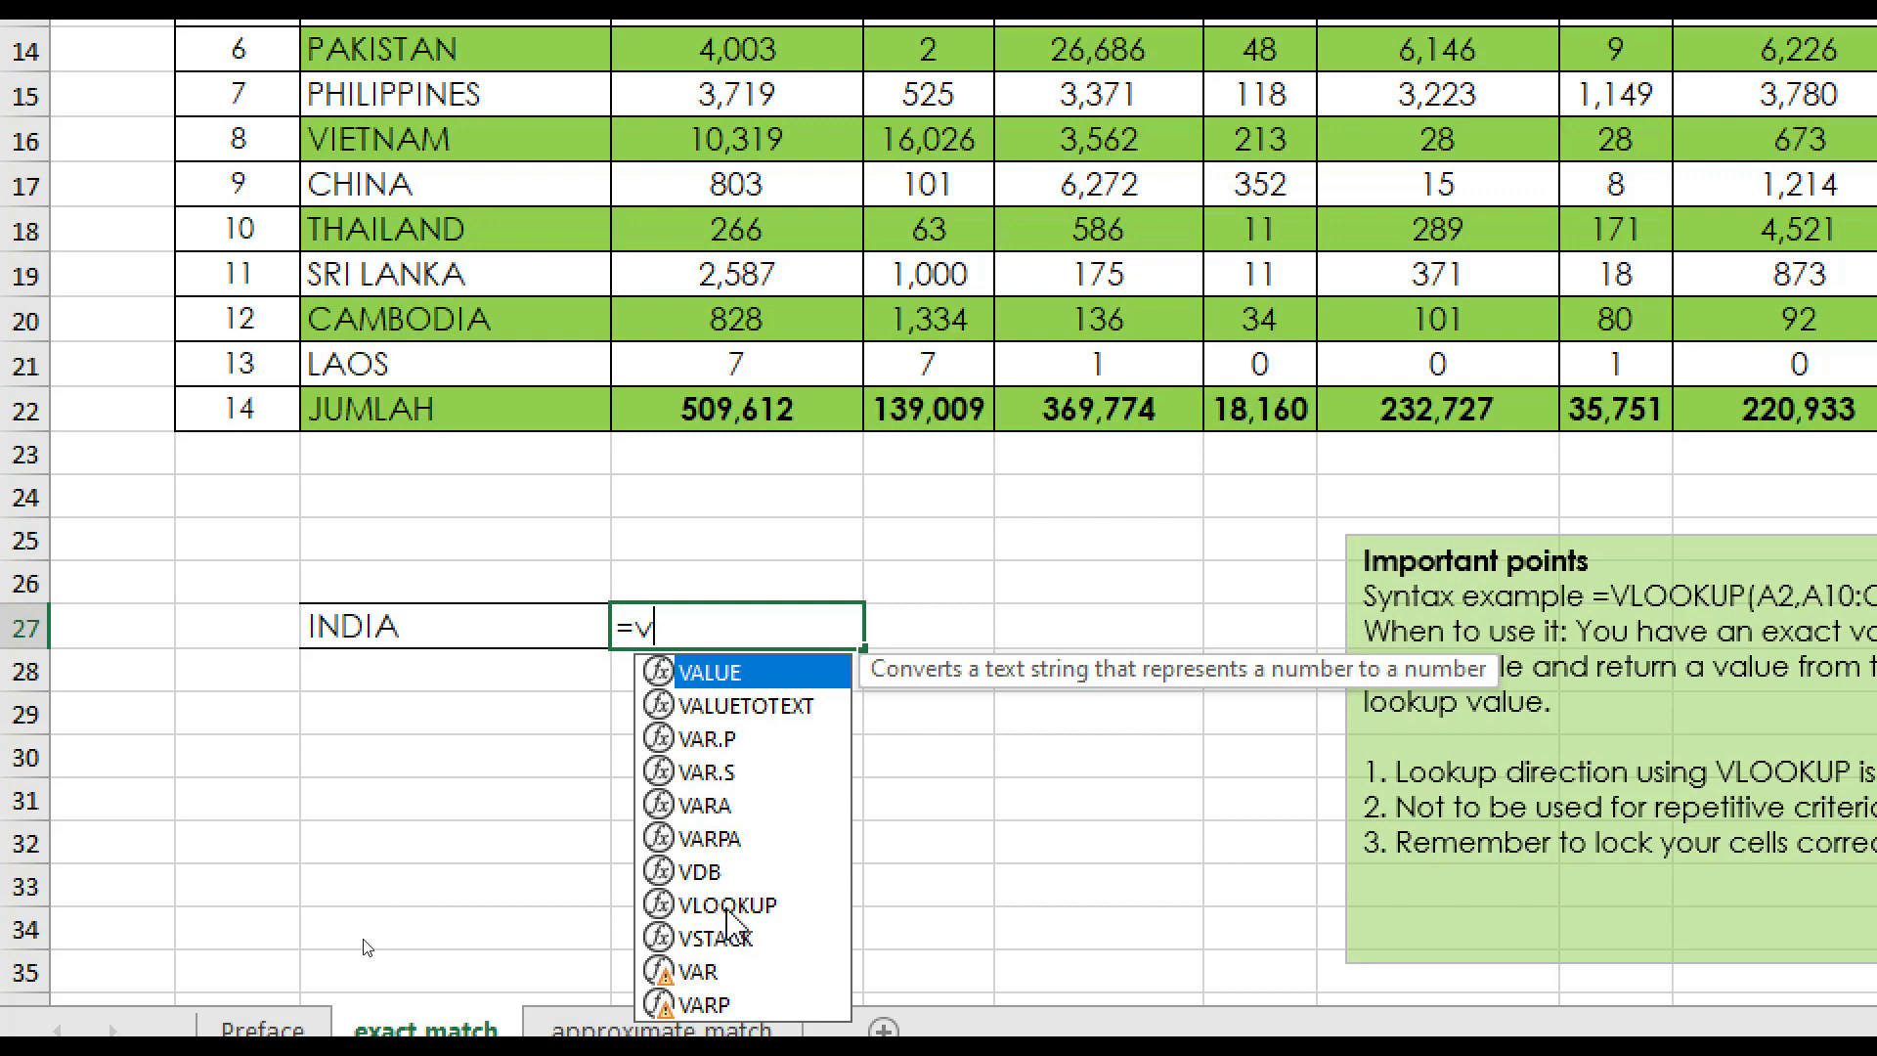
pyautogui.doubleClick(729, 905)
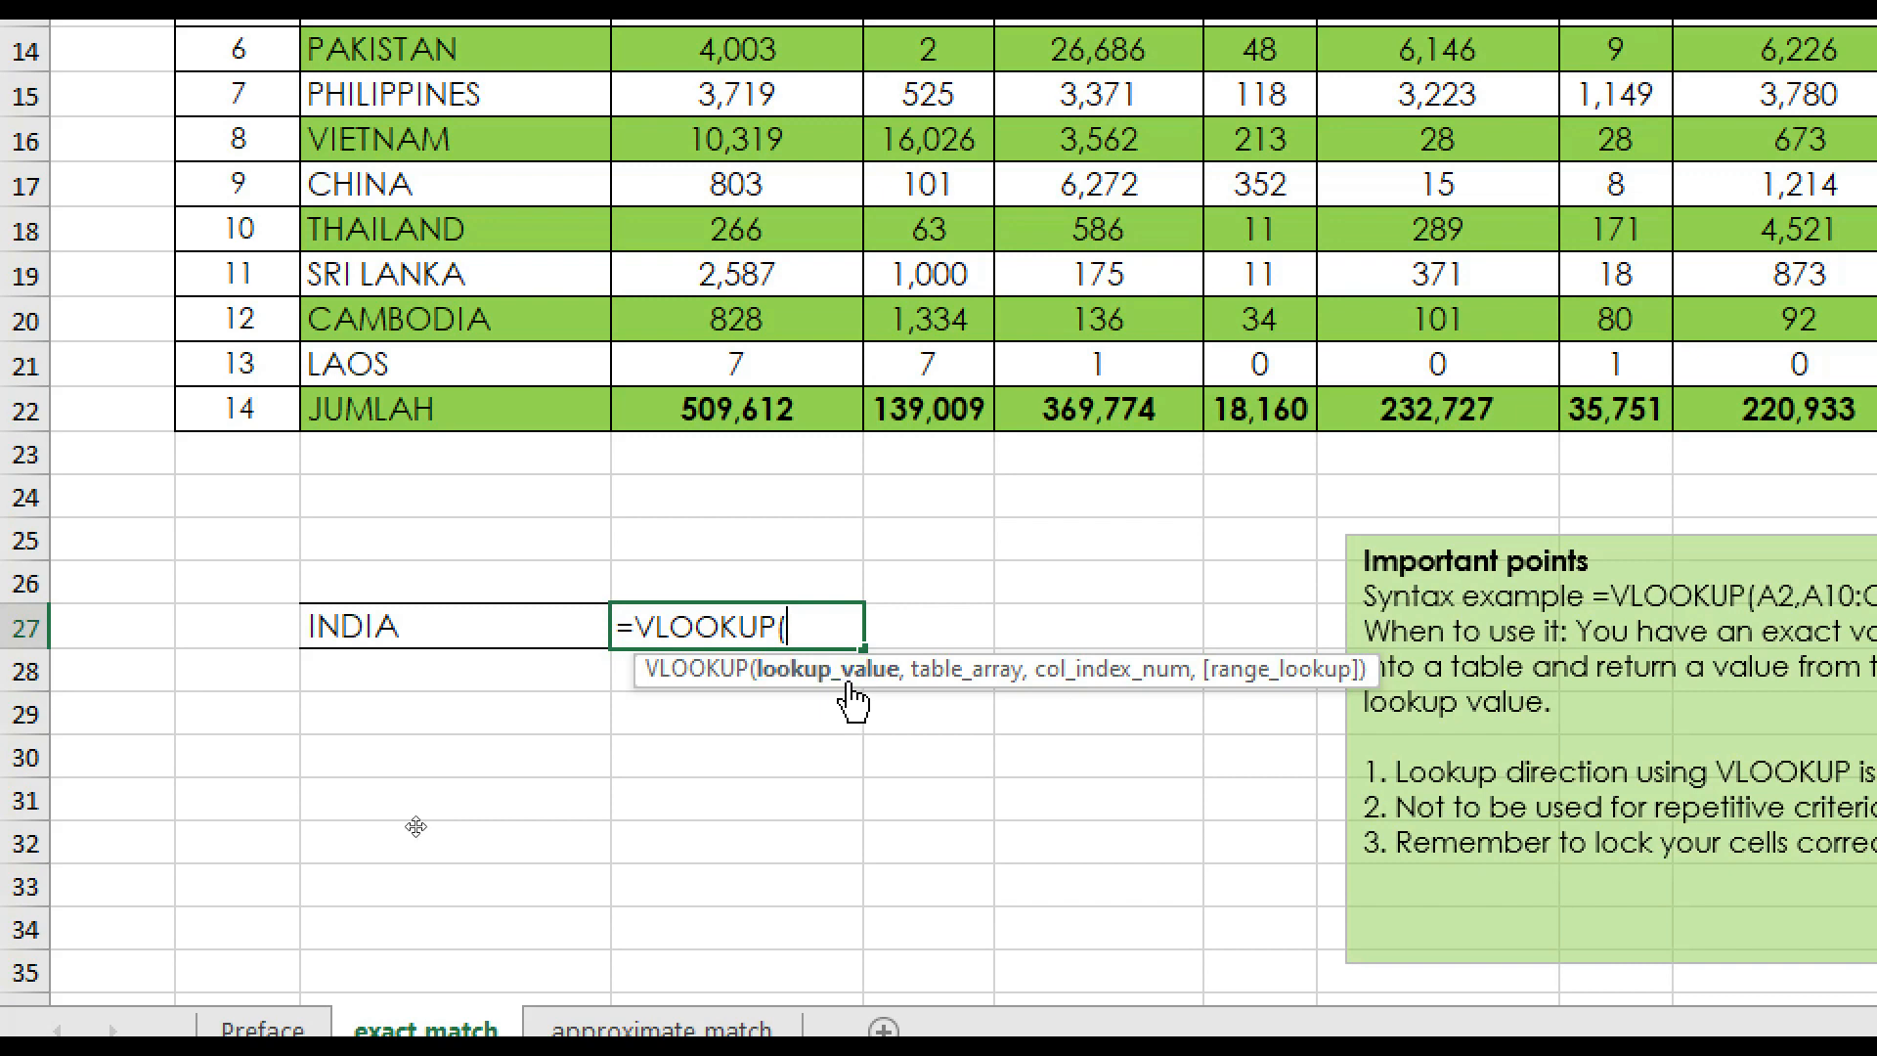
pyautogui.click(534, 631)
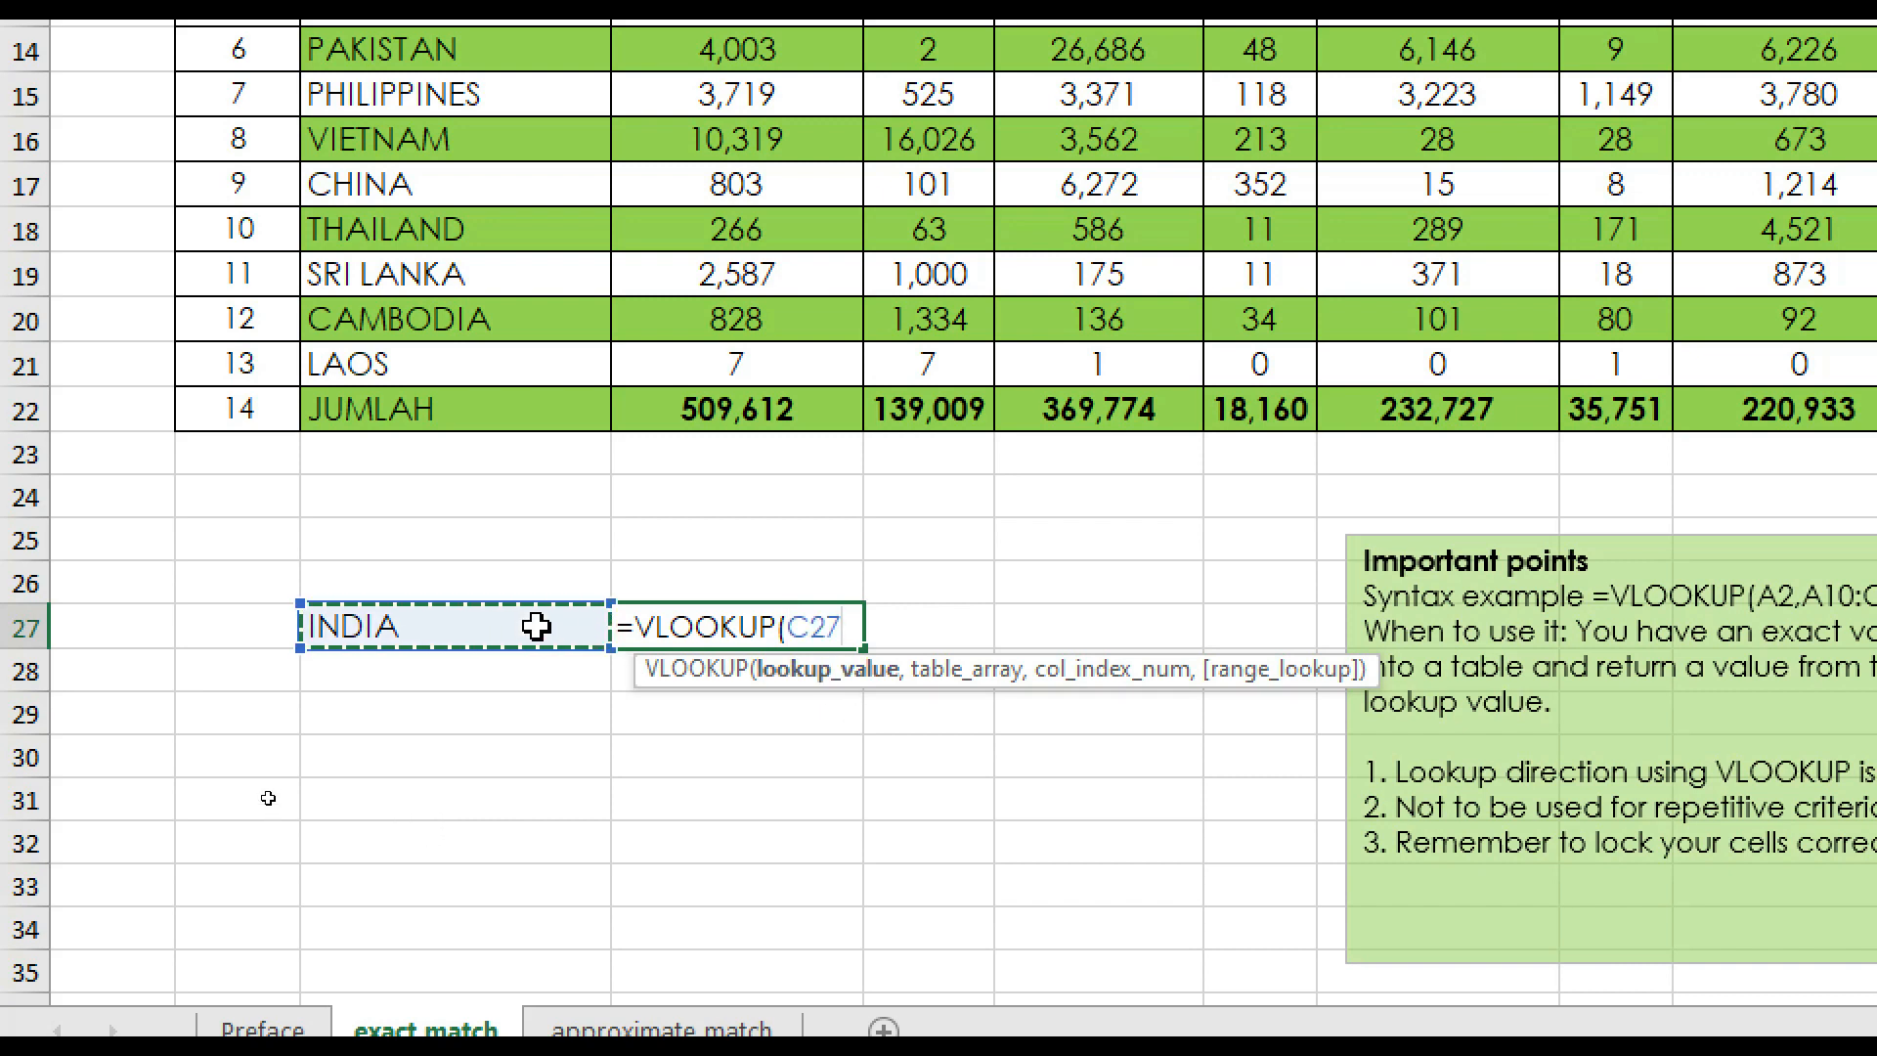
pyautogui.write(',')
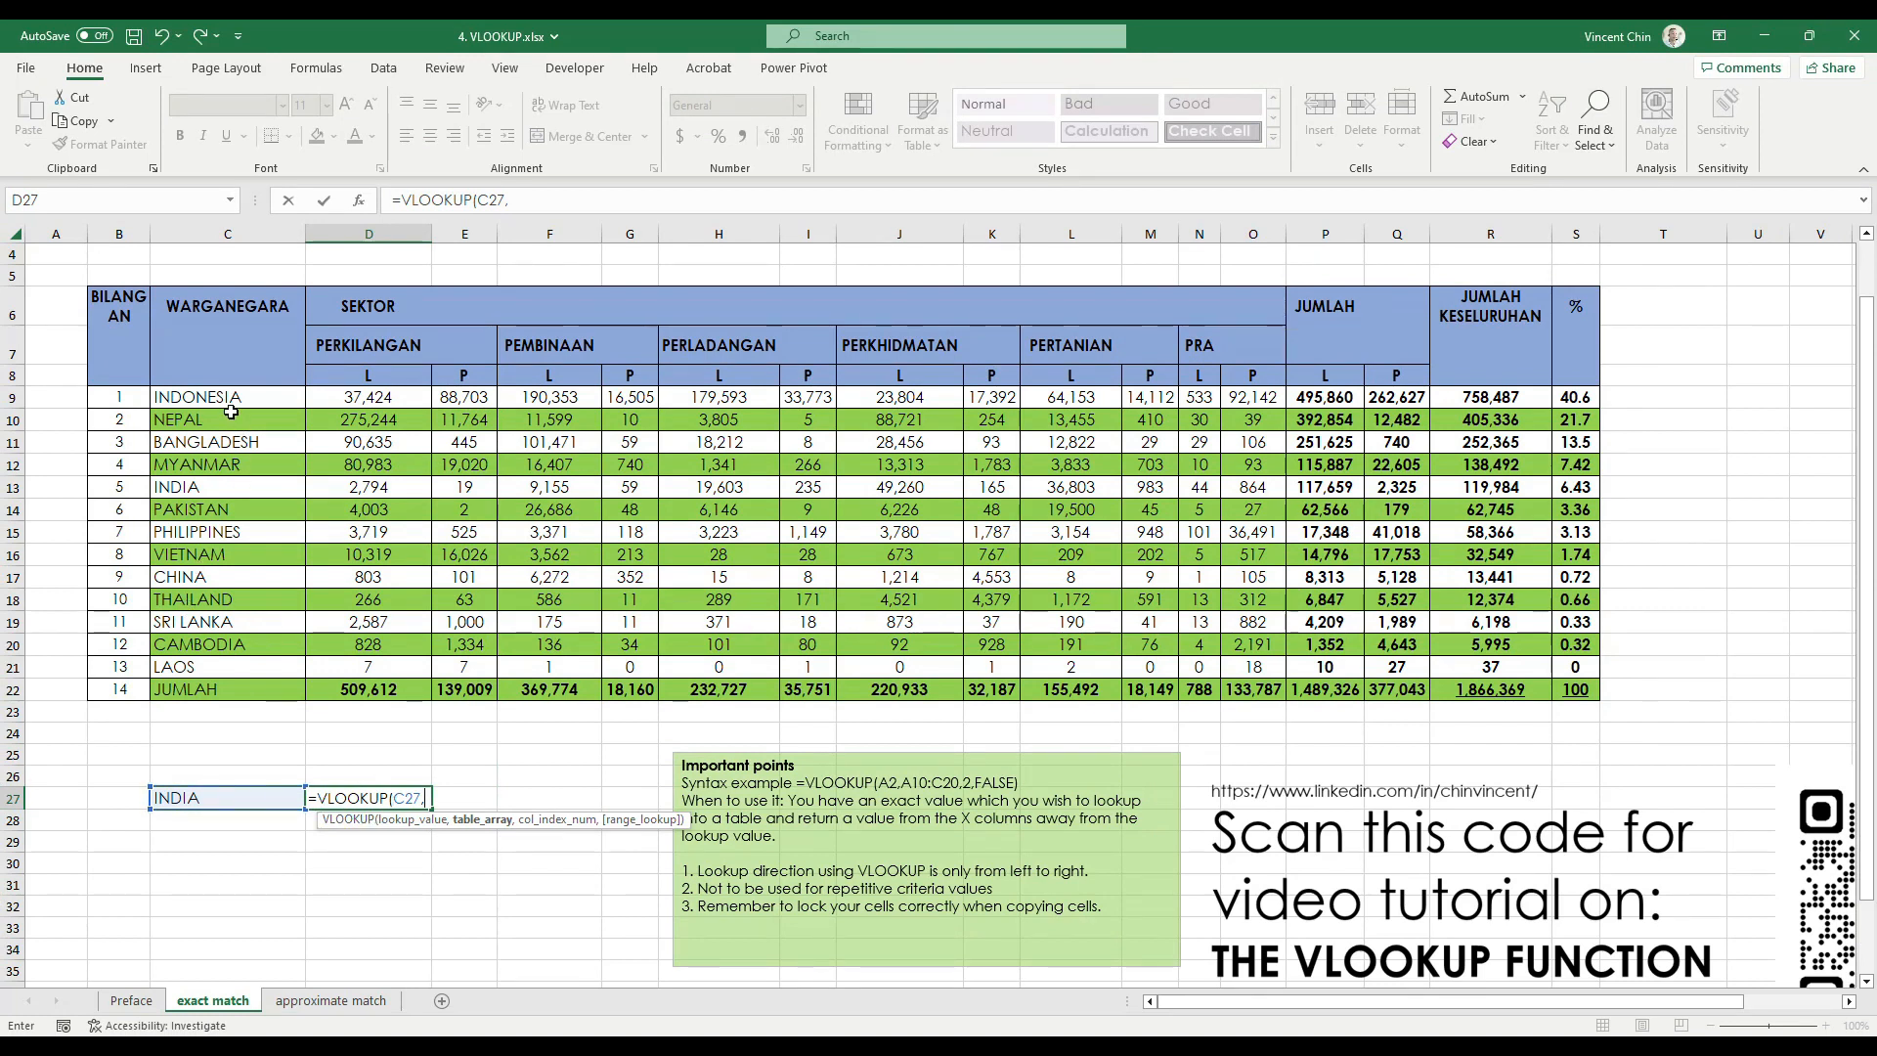
# Complete the D27 VLOOKUP with table array C9:S22, column index 16 and FALSE for exact match, and apply the comma number style to the result
pyautogui.moveTo(237, 400); pyautogui.dragTo(1574, 691)
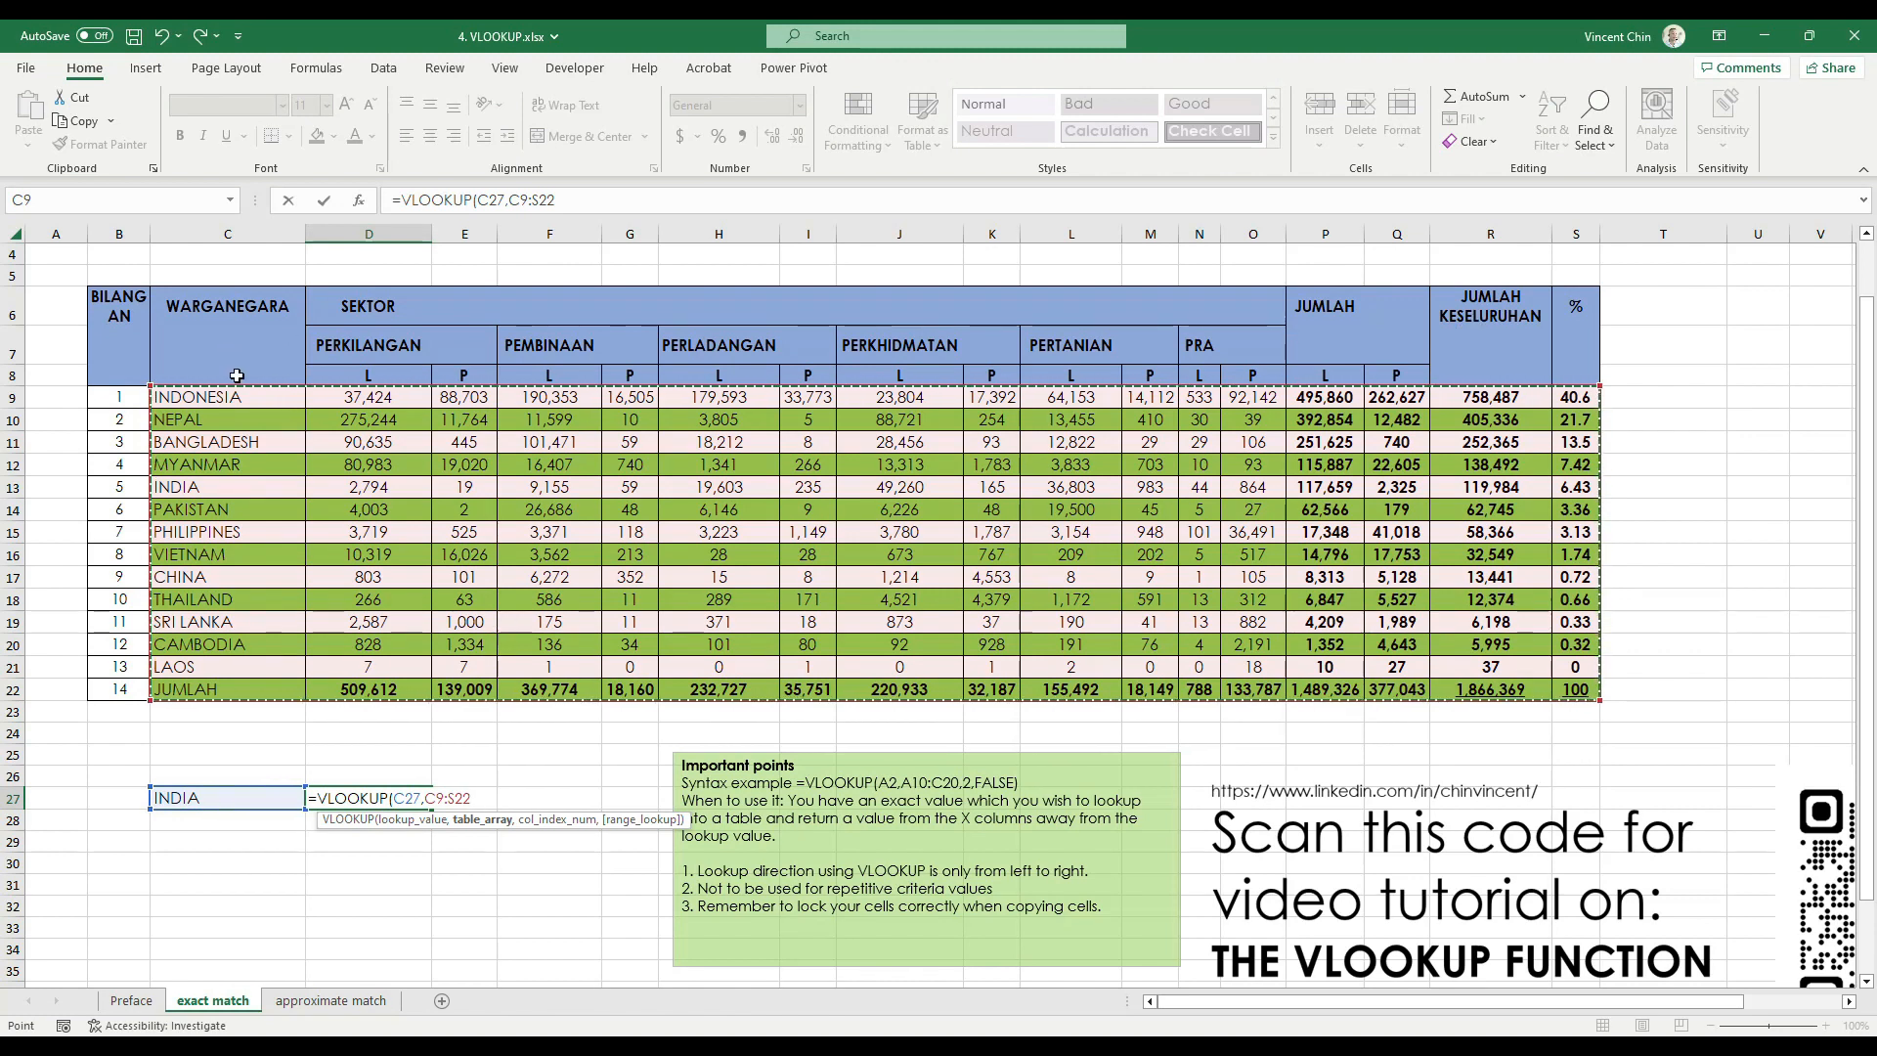
pyautogui.write(',')
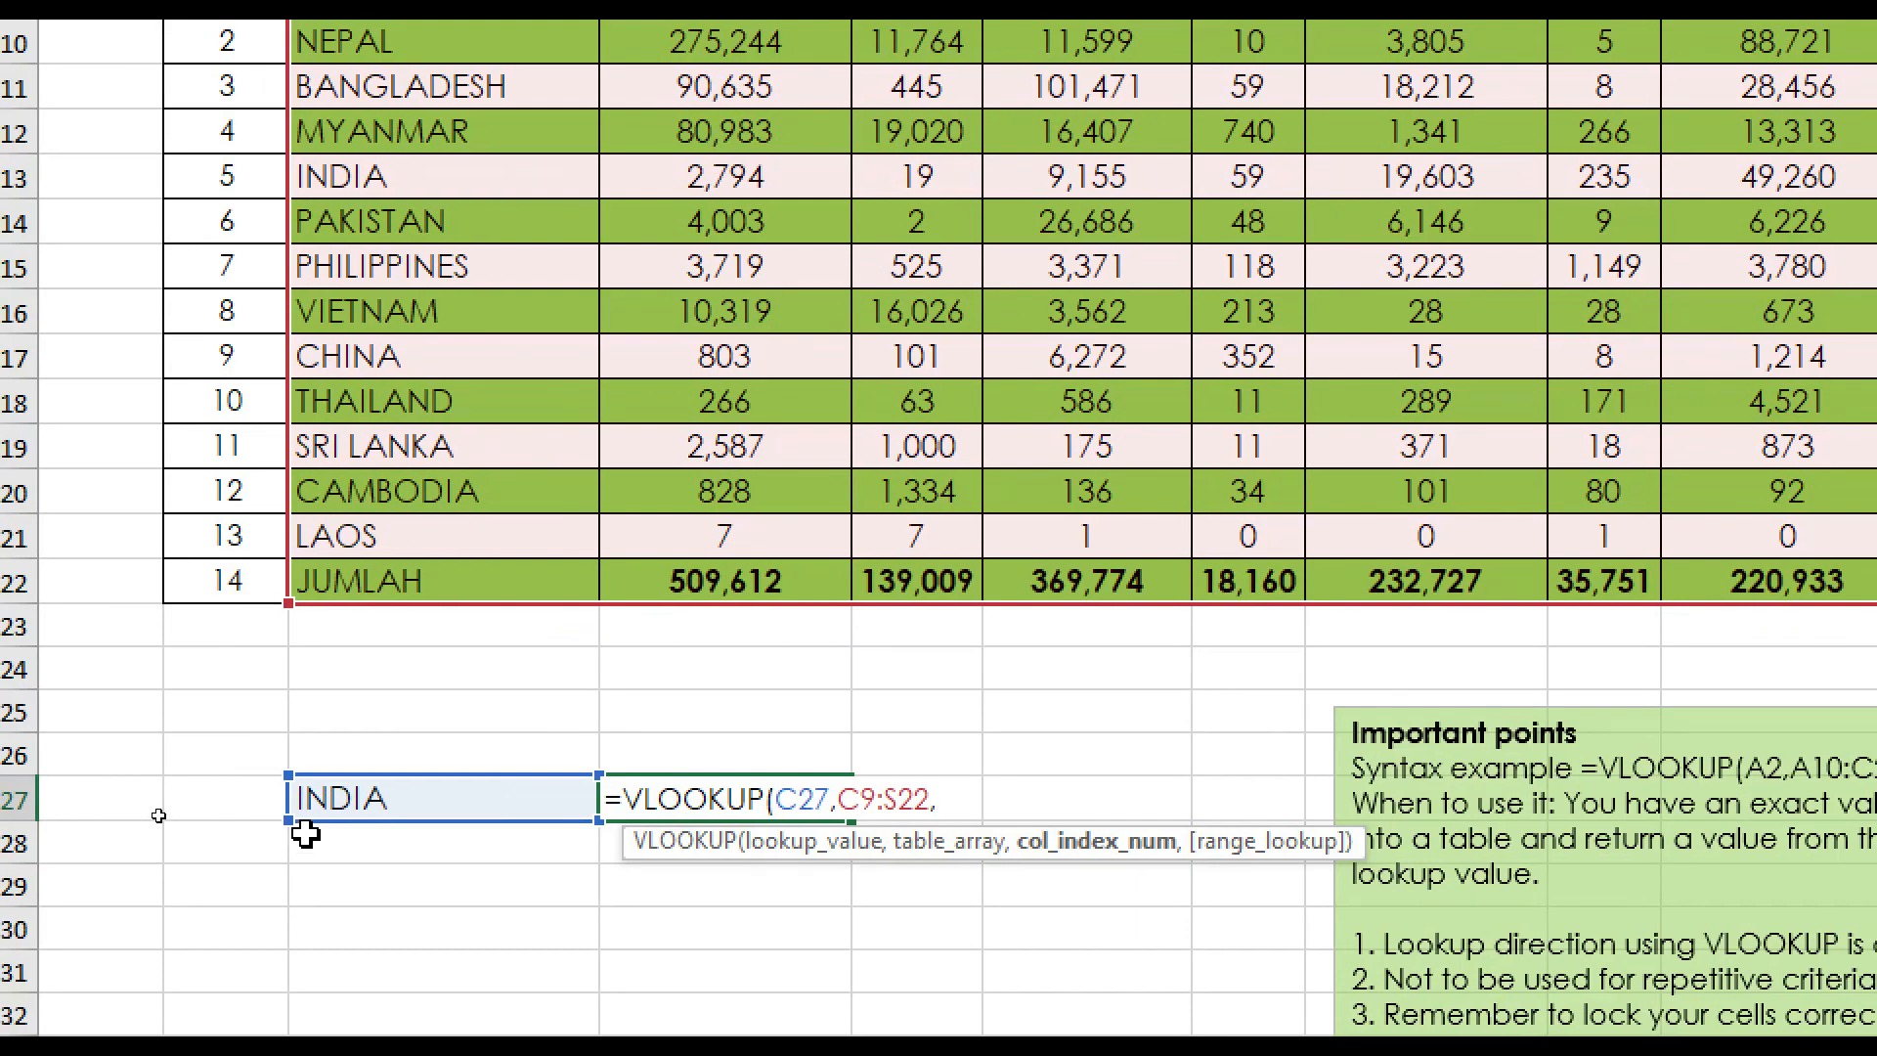
pyautogui.write('16')
pyautogui.write(',')
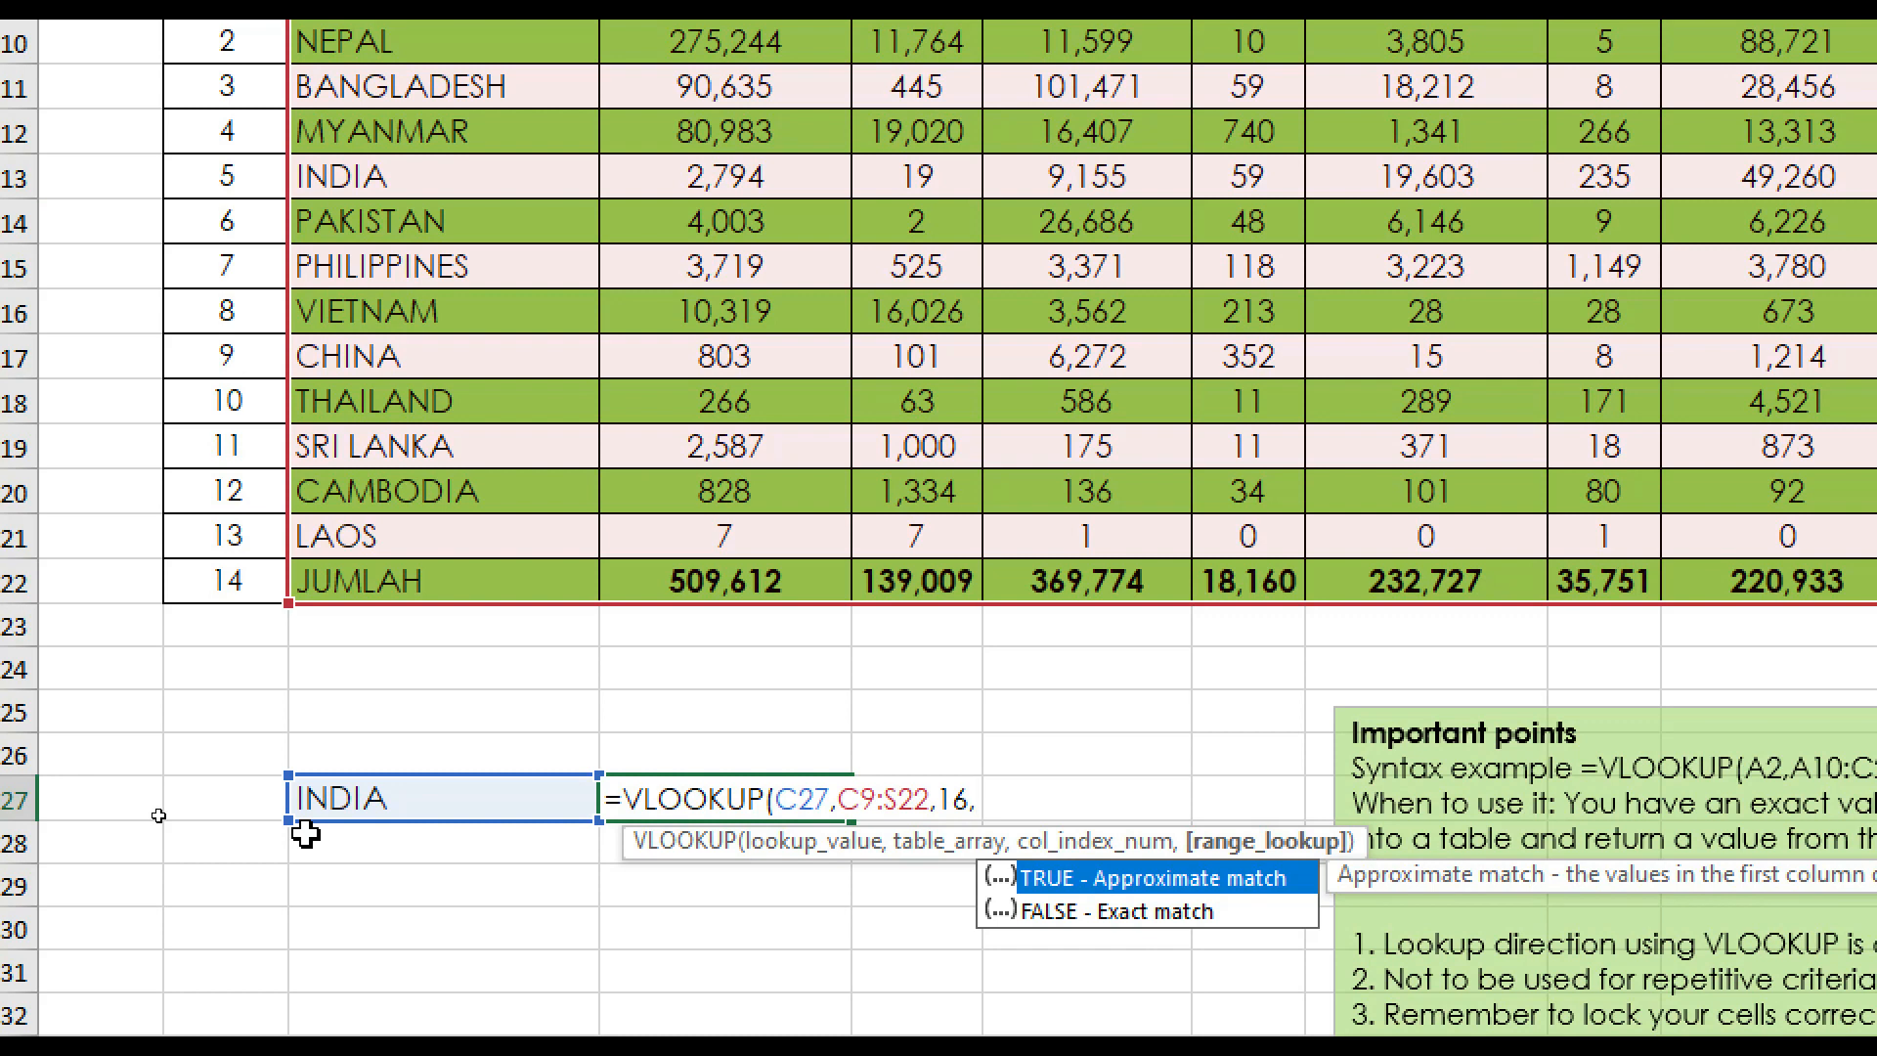
pyautogui.scroll(-1, 1017, 919)
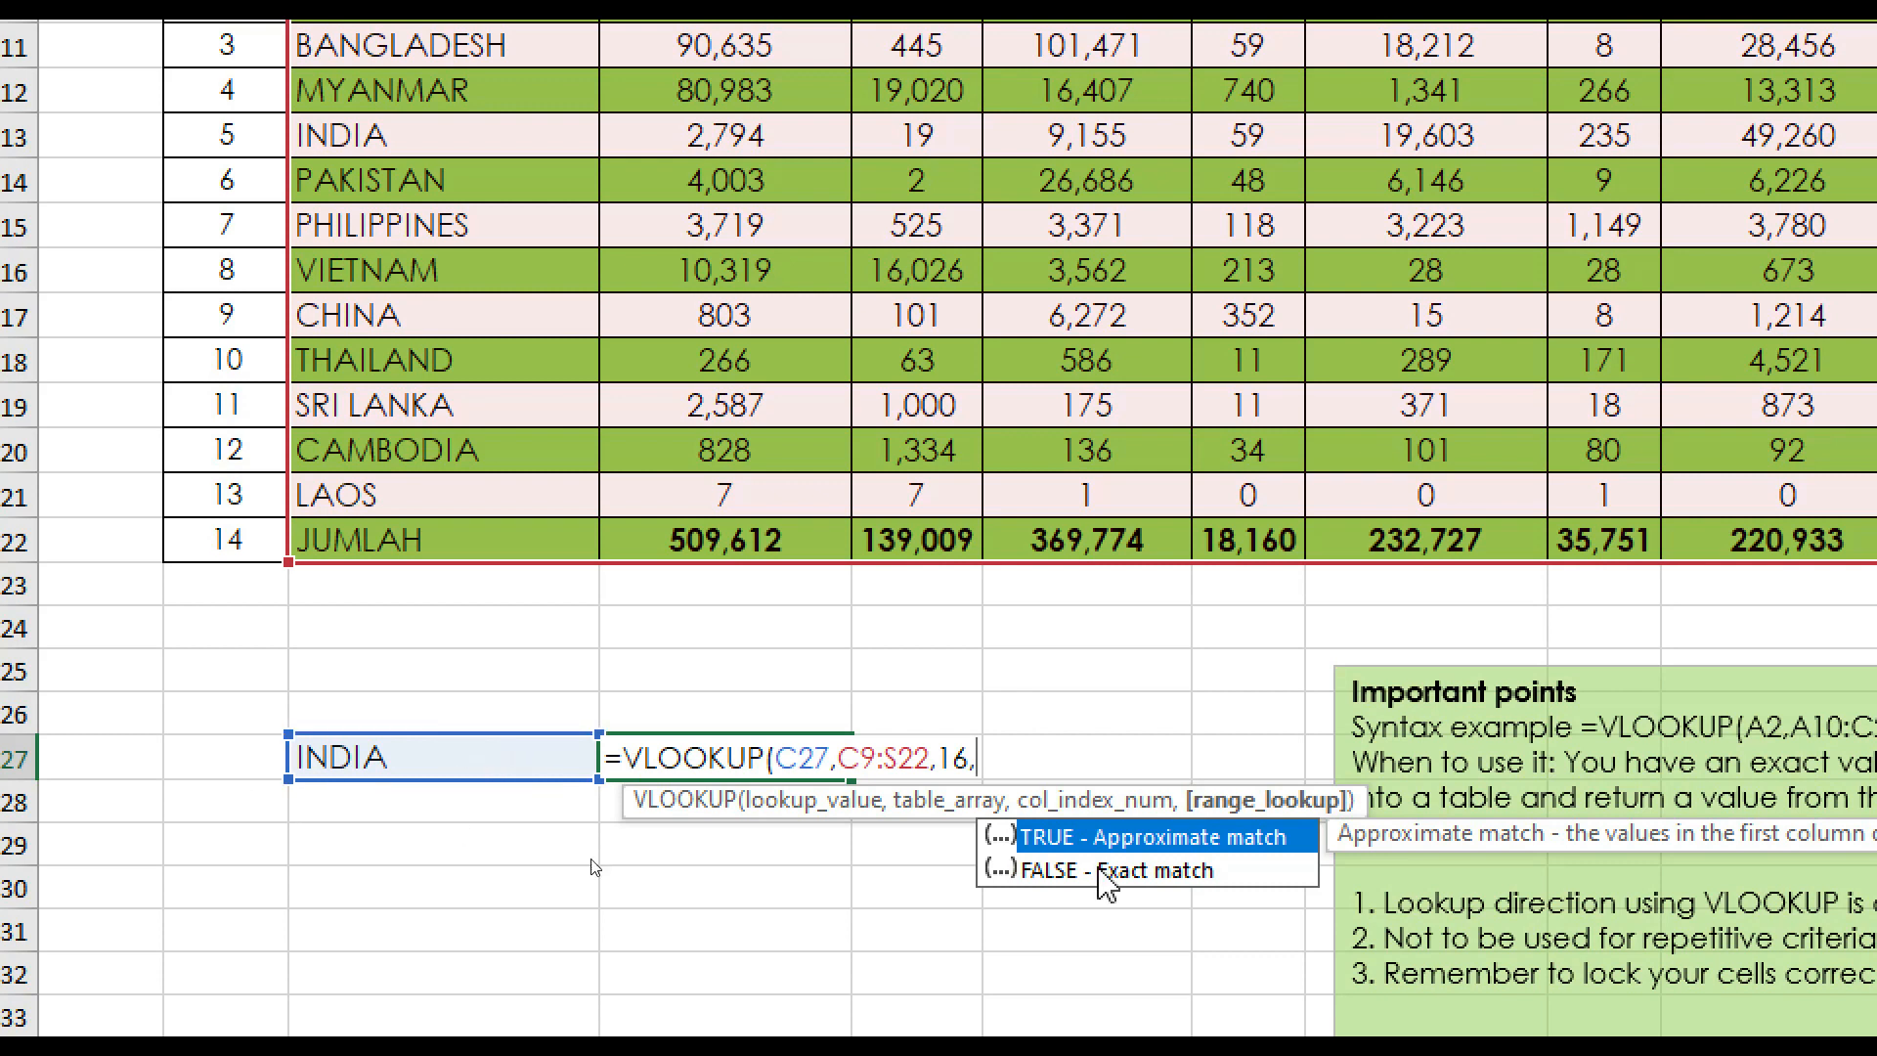
pyautogui.doubleClick(1065, 870)
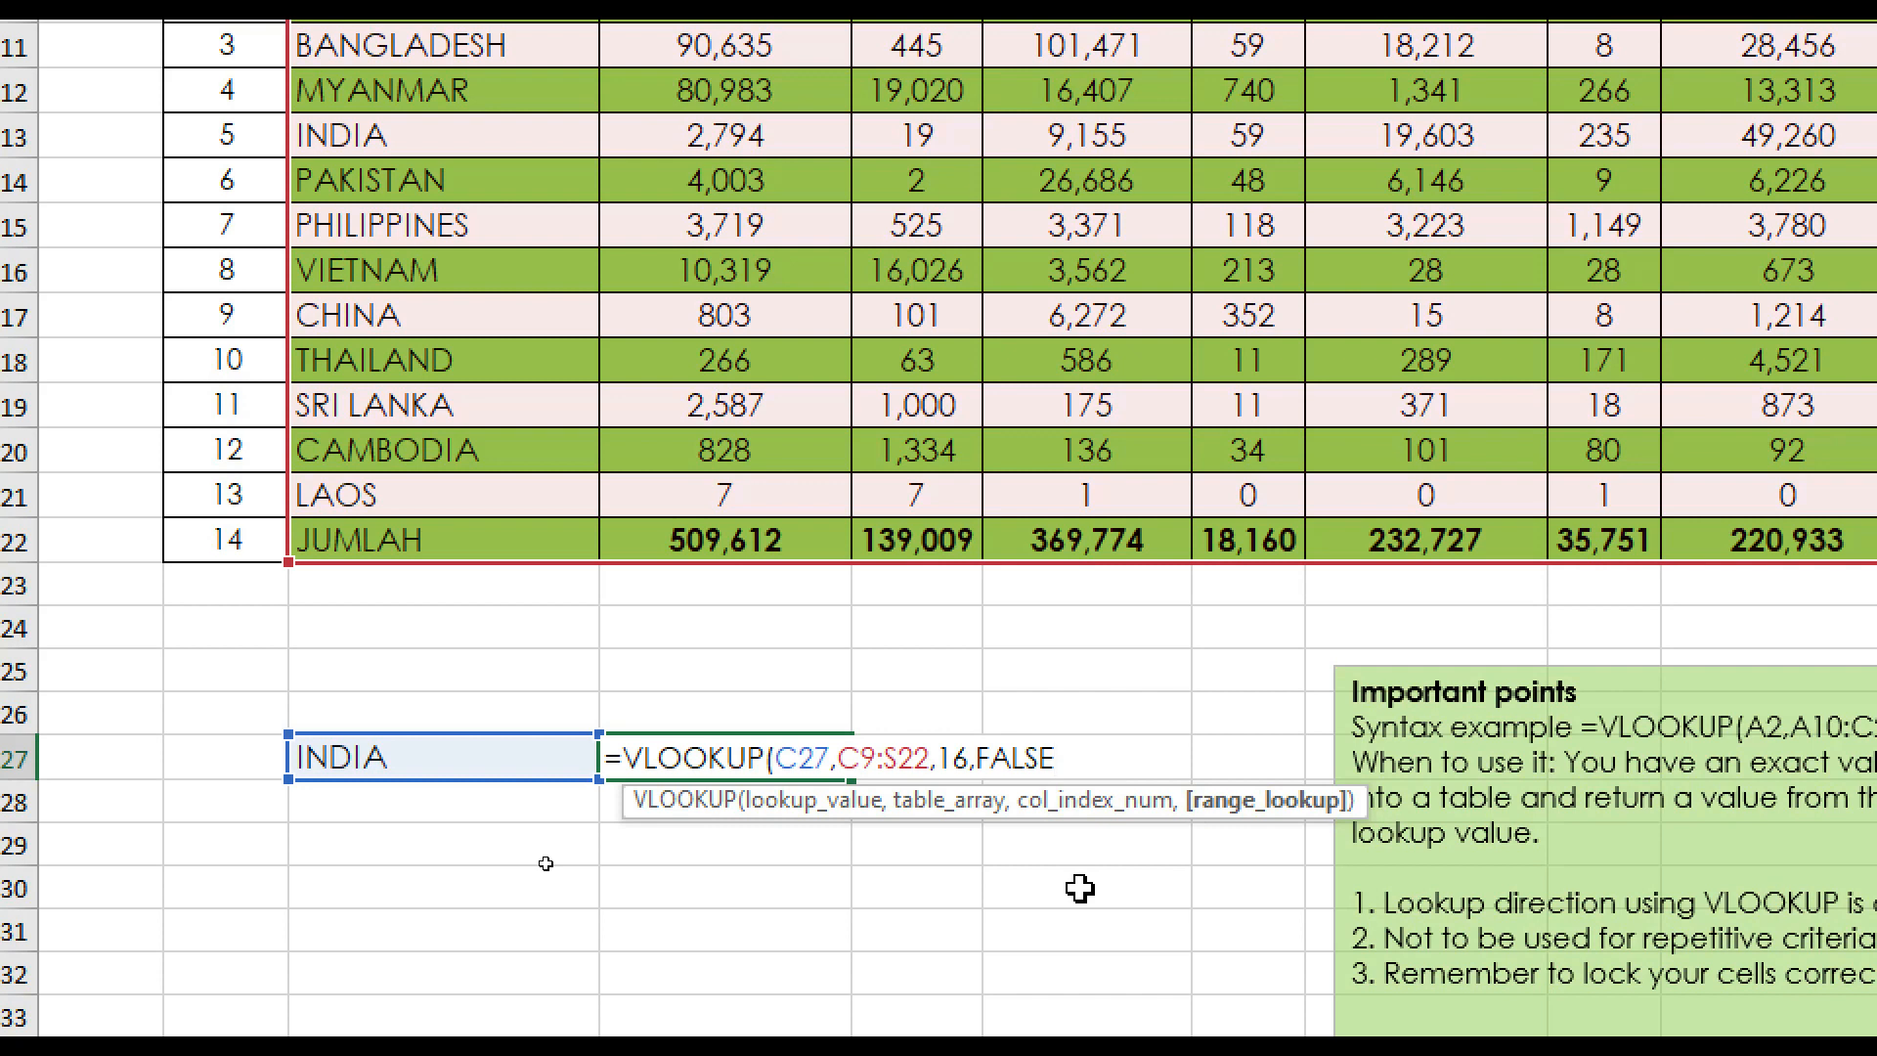
pyautogui.press('Return')
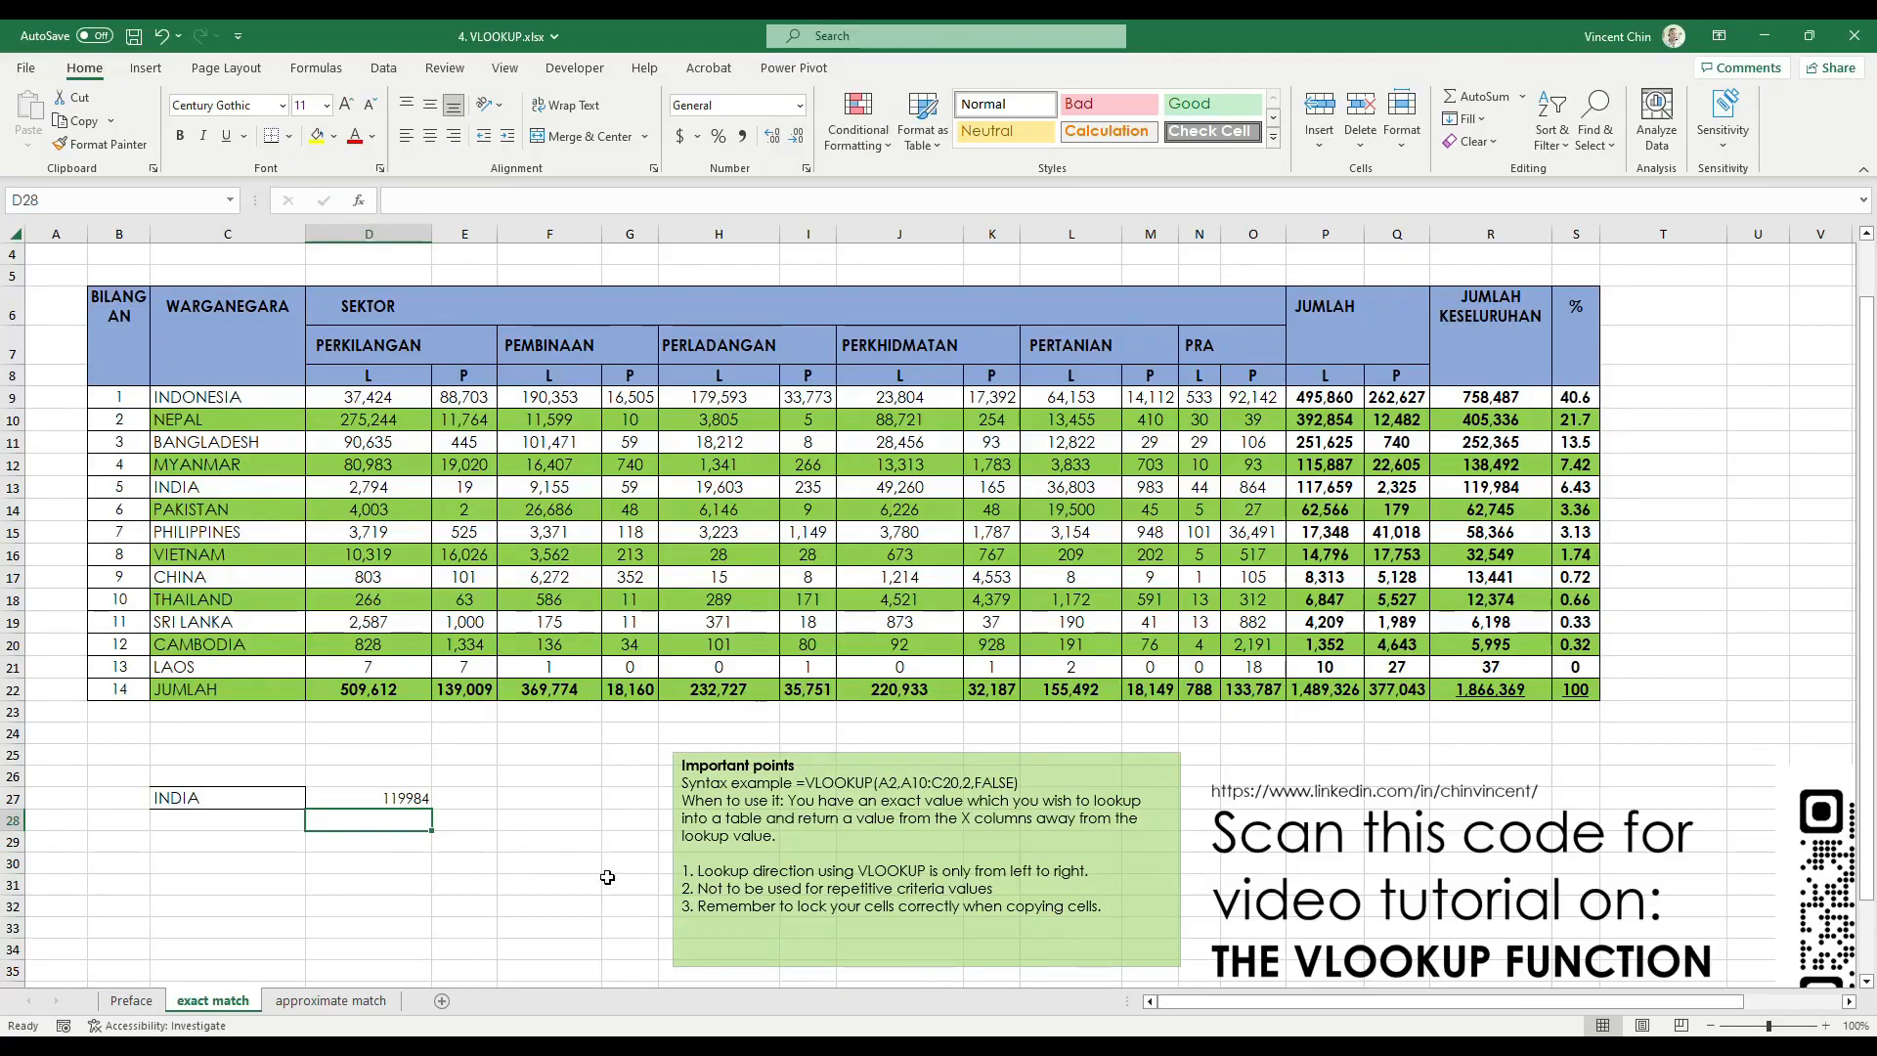
pyautogui.click(392, 798)
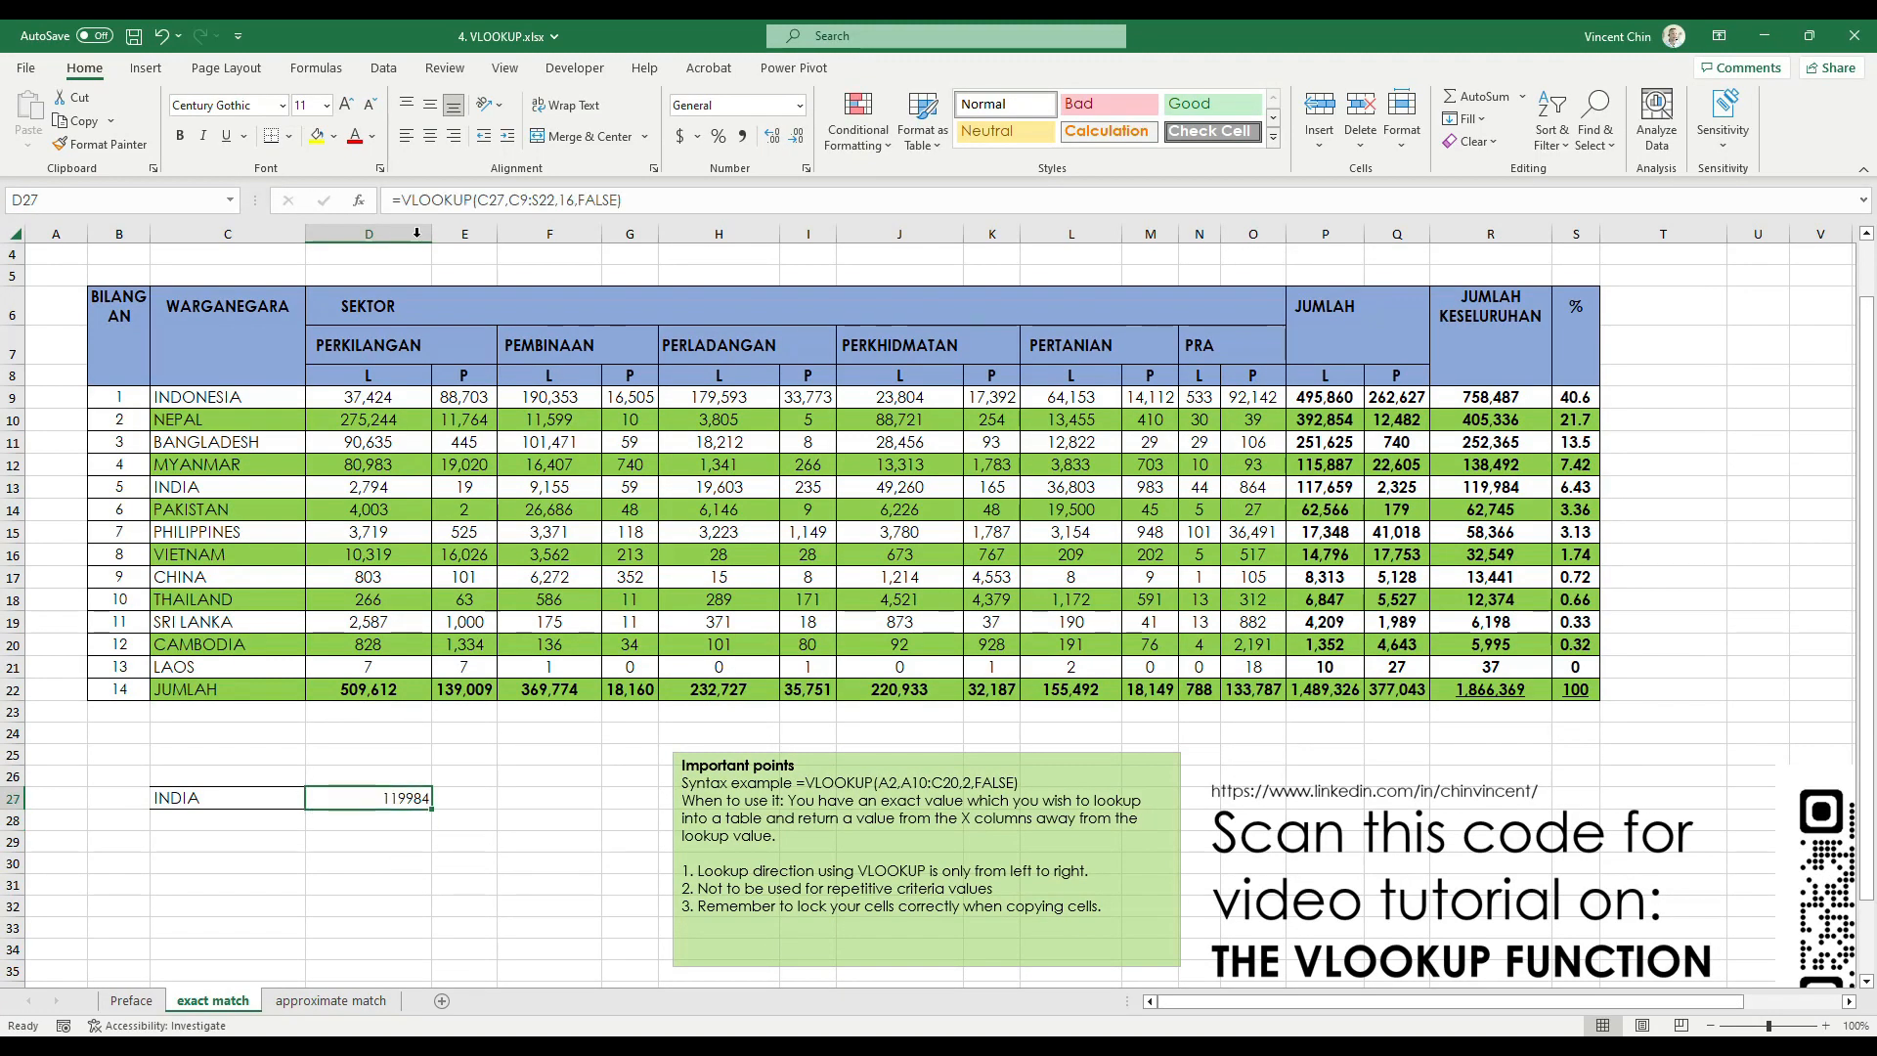
pyautogui.click(742, 136)
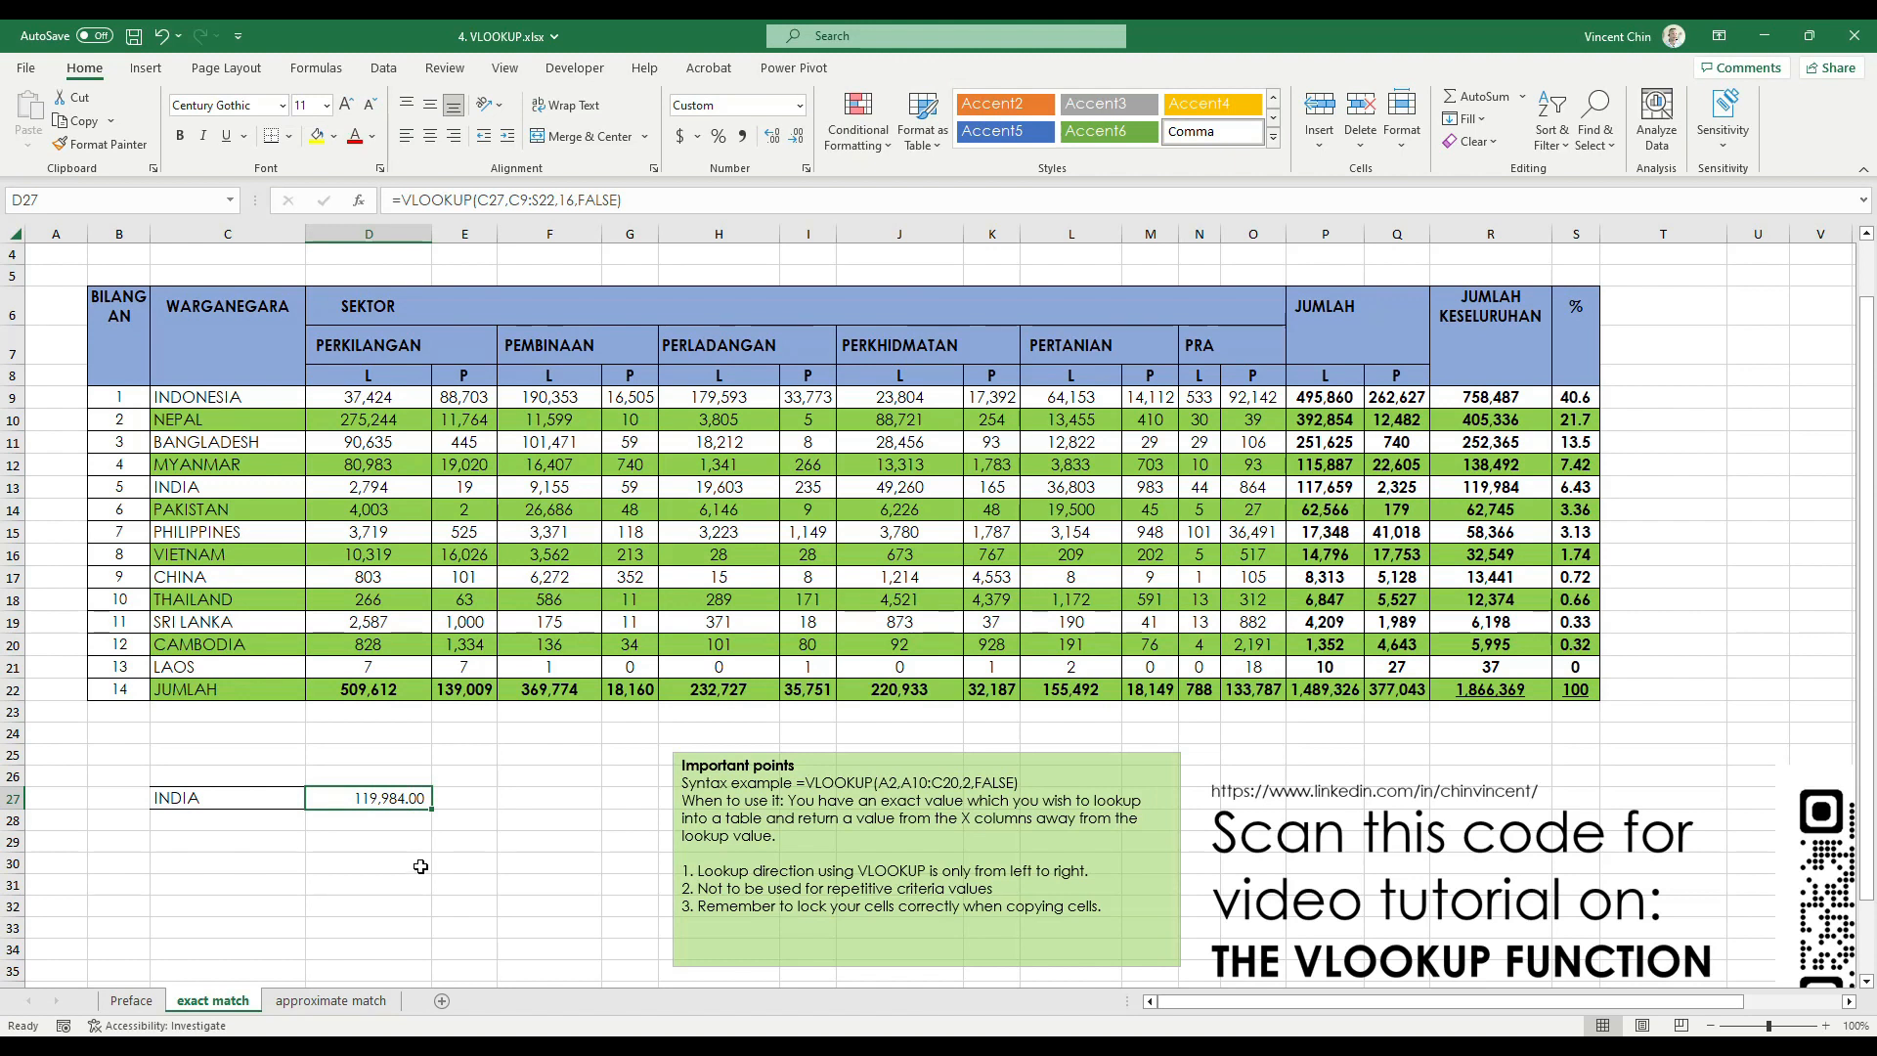
# Copy the countries Bangladesh to Vietnam from C11:C16 into C29:C34 below the INDIA lookup
pyautogui.keyDown('ctrl'); pyautogui.scroll(1, 420, 866); pyautogui.keyUp('ctrl')
pyautogui.scroll(-1, 508, 875)
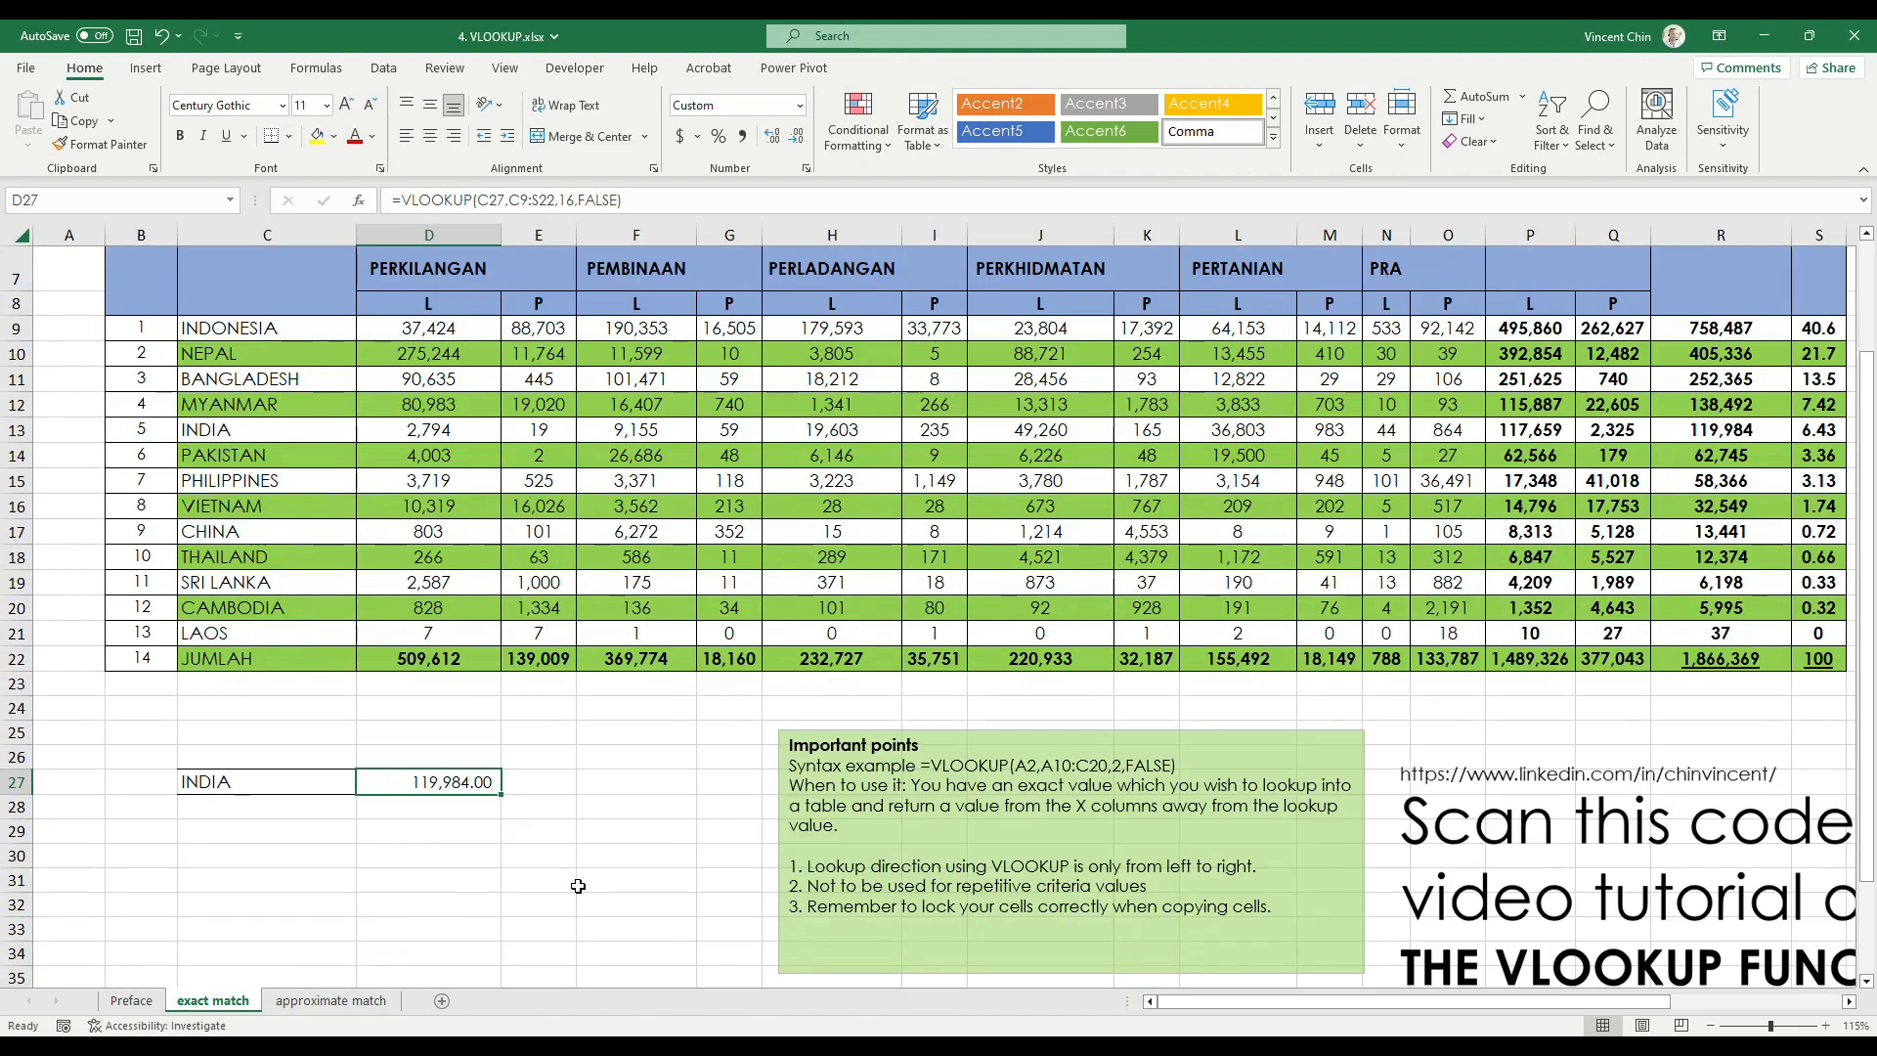
pyautogui.scroll(1, 578, 886)
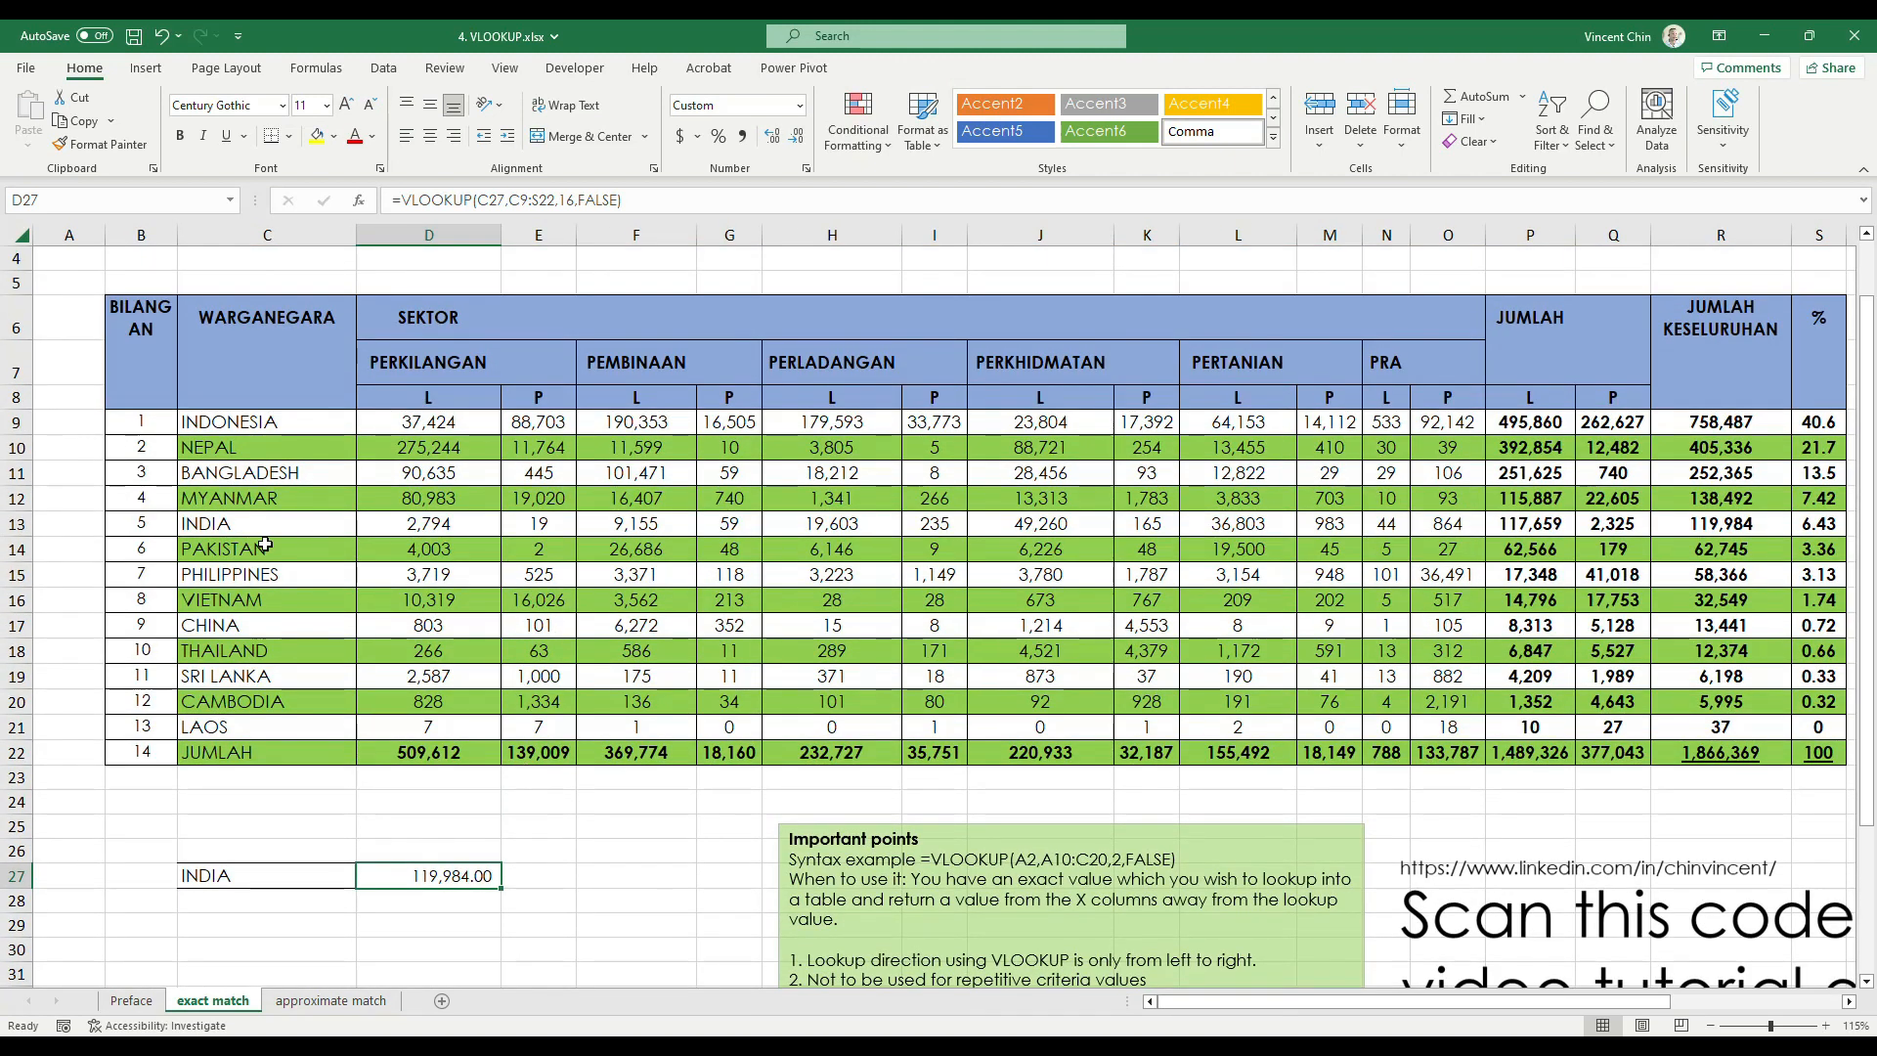
pyautogui.scroll(-1, 539, 719)
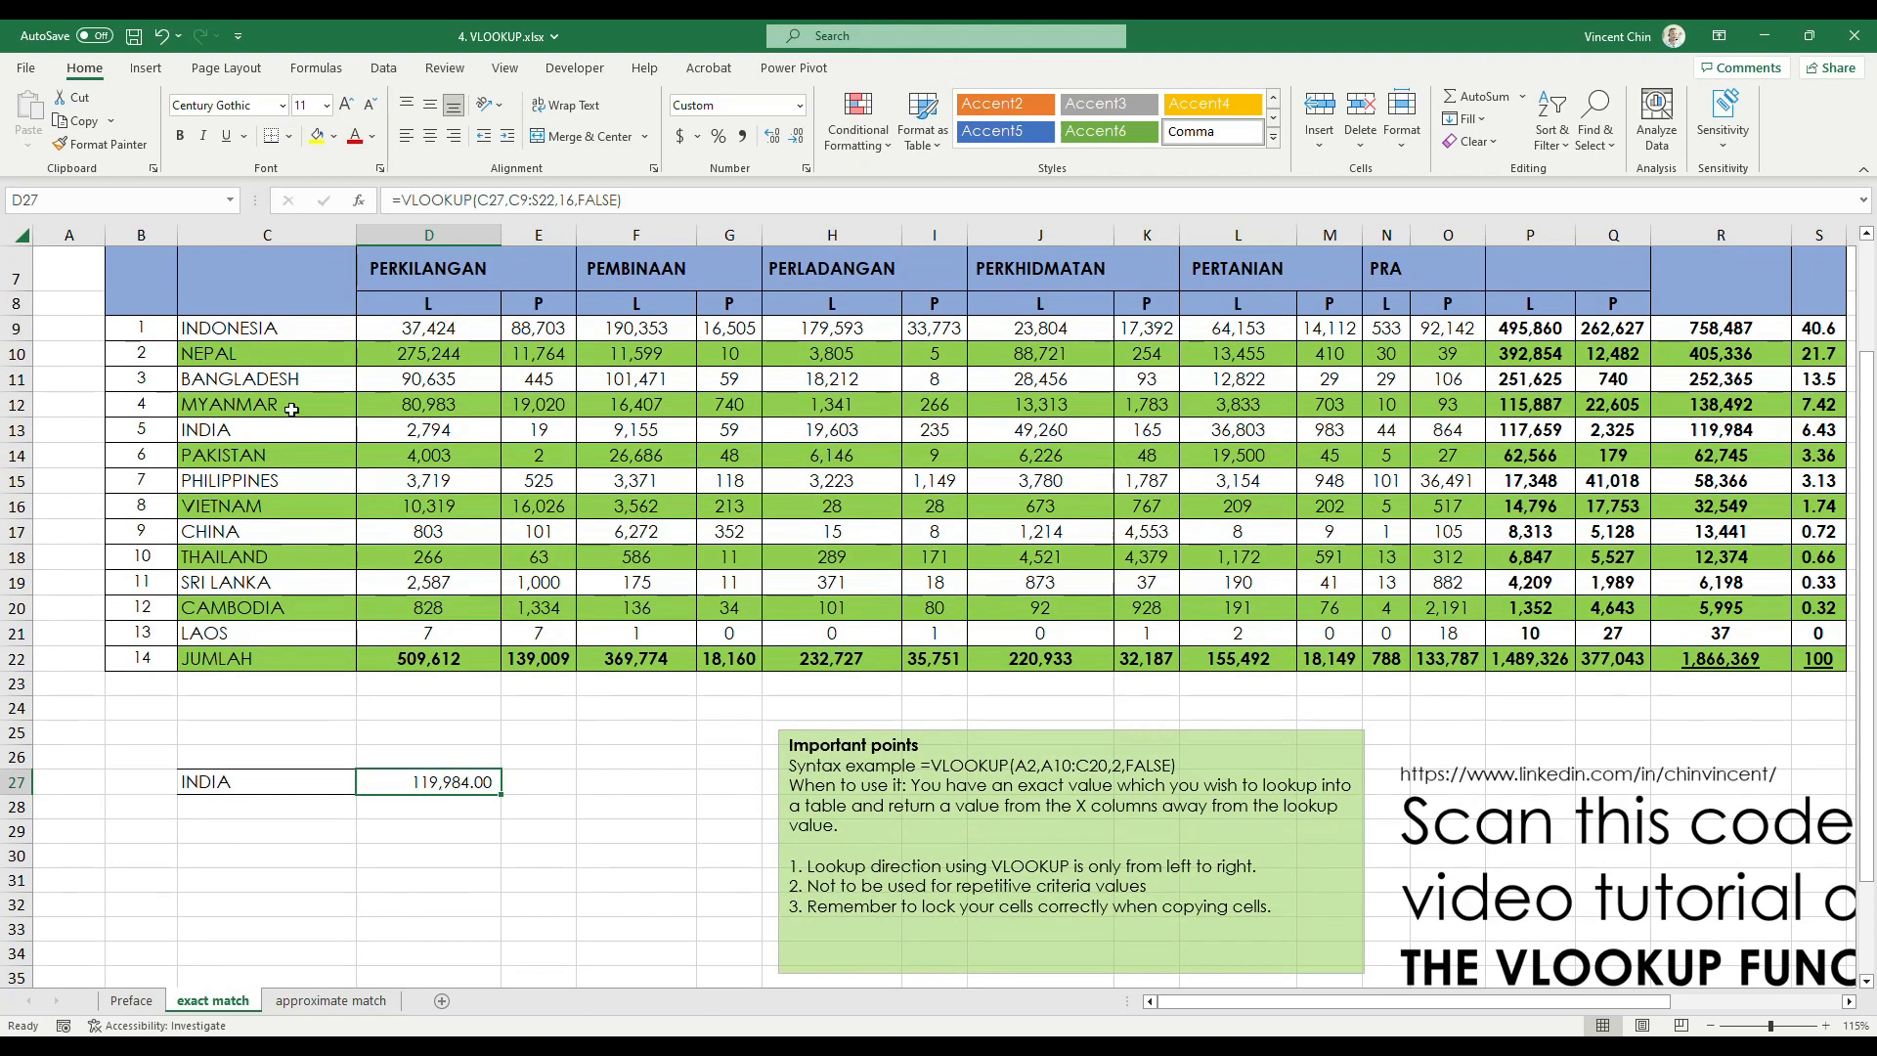
pyautogui.moveTo(293, 376); pyautogui.dragTo(274, 513)
pyautogui.hotkey('ctrl', 'c')
pyautogui.hotkey('ctrl', 'v')
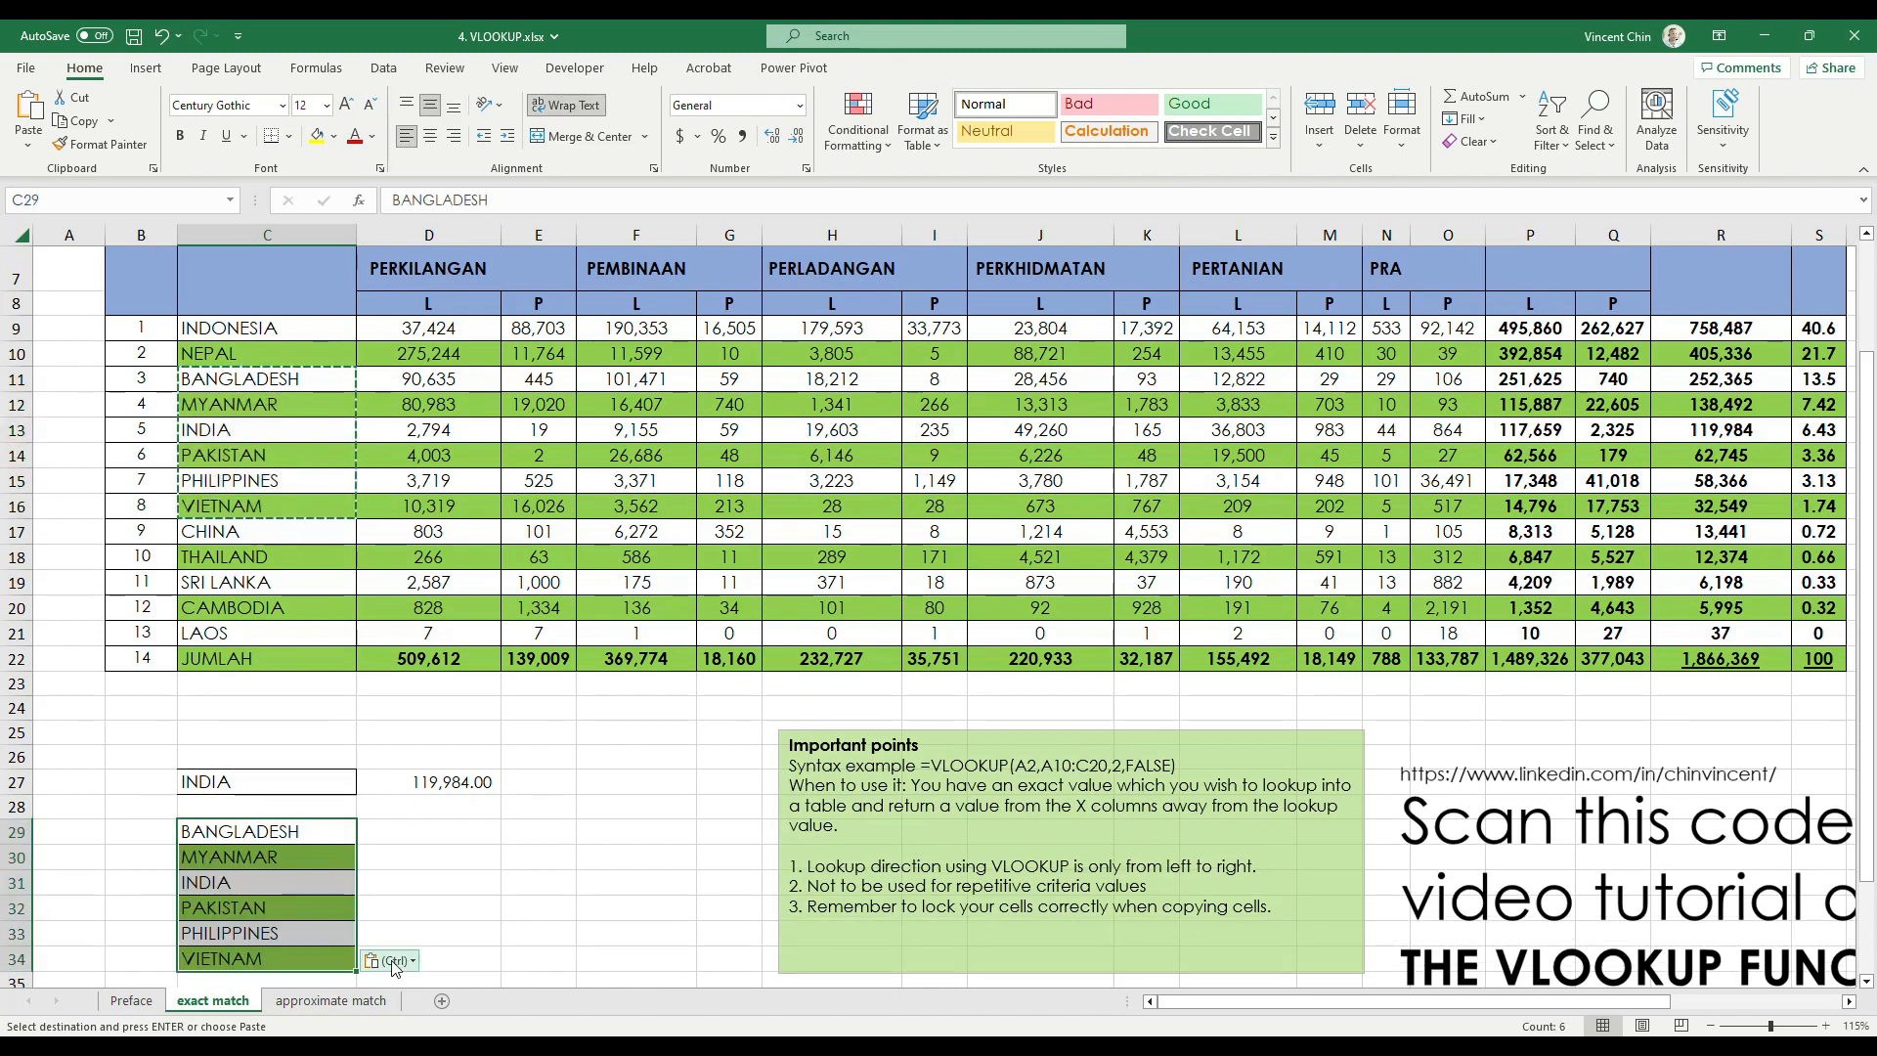
pyautogui.scroll(-2, 435, 882)
pyautogui.scroll(2, 435, 882)
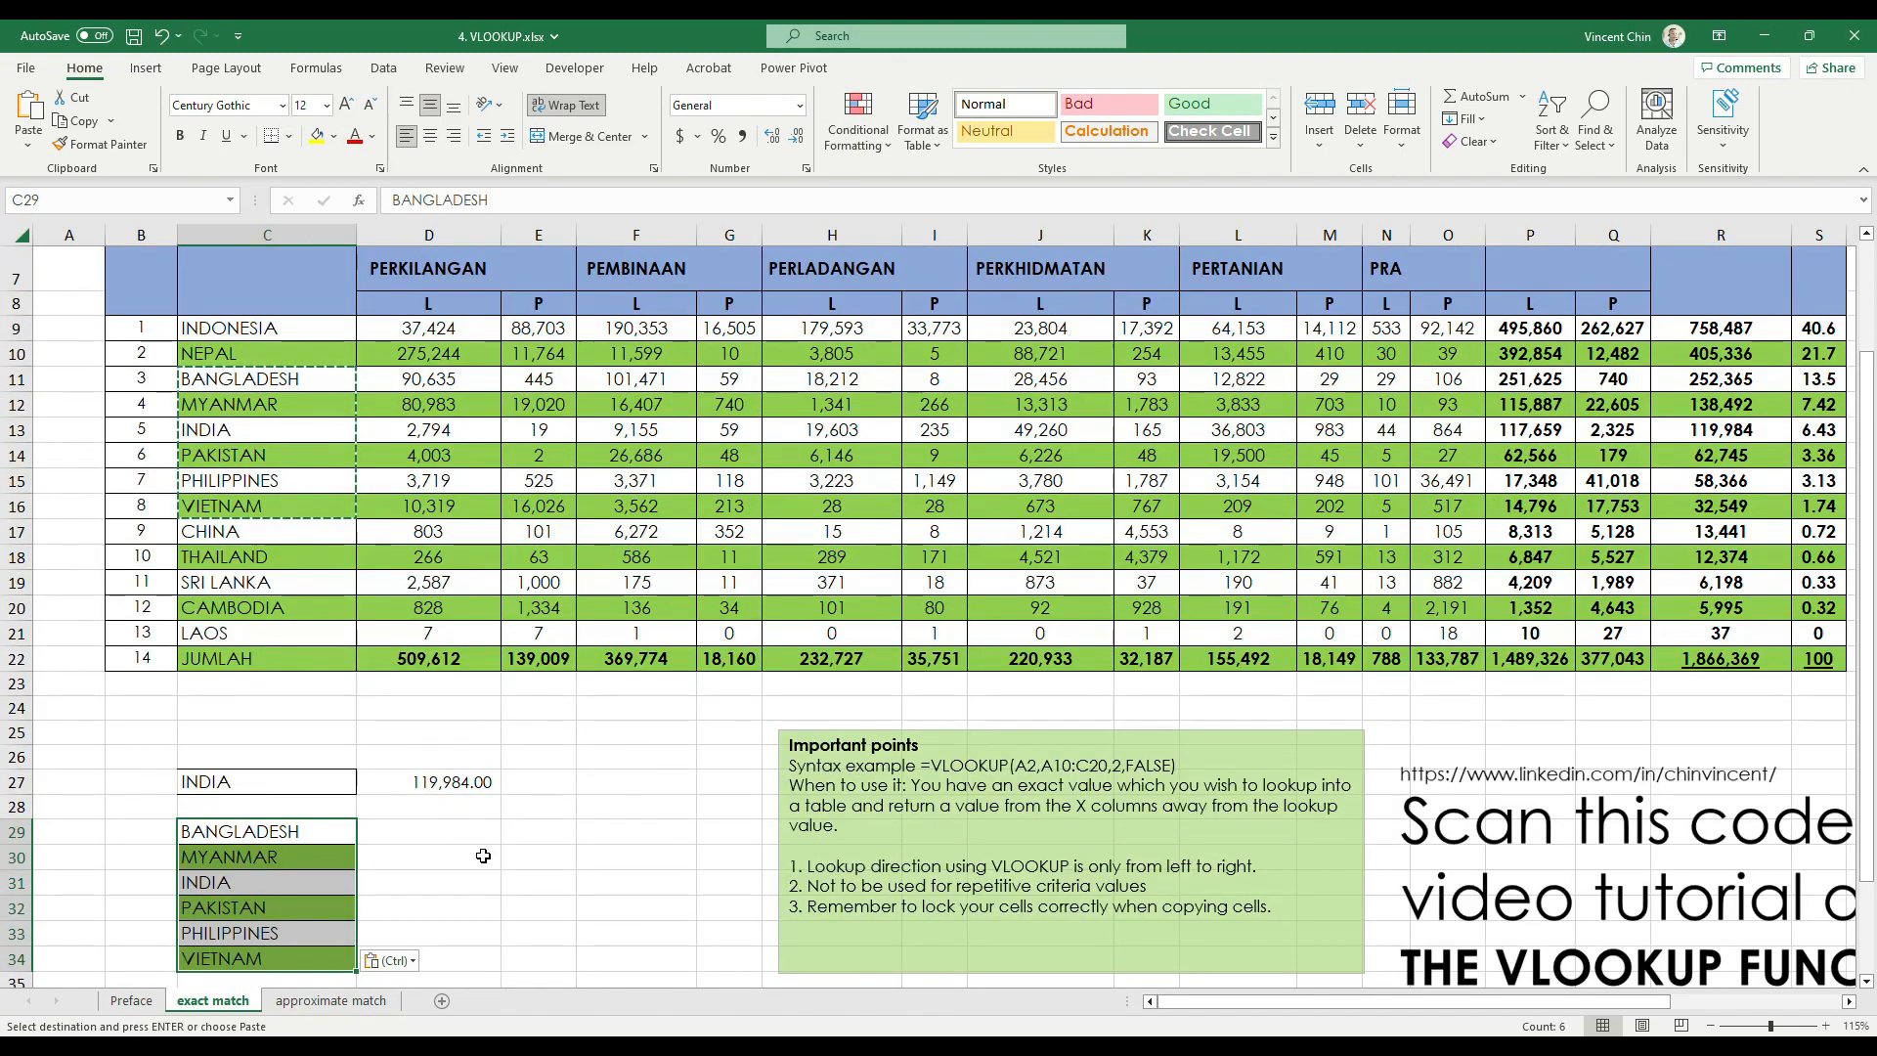
# Switch to the Array Formulas.xlsx workbook and maximize it to view the notes on legacy array formulas
pyautogui.click(174, 1050)
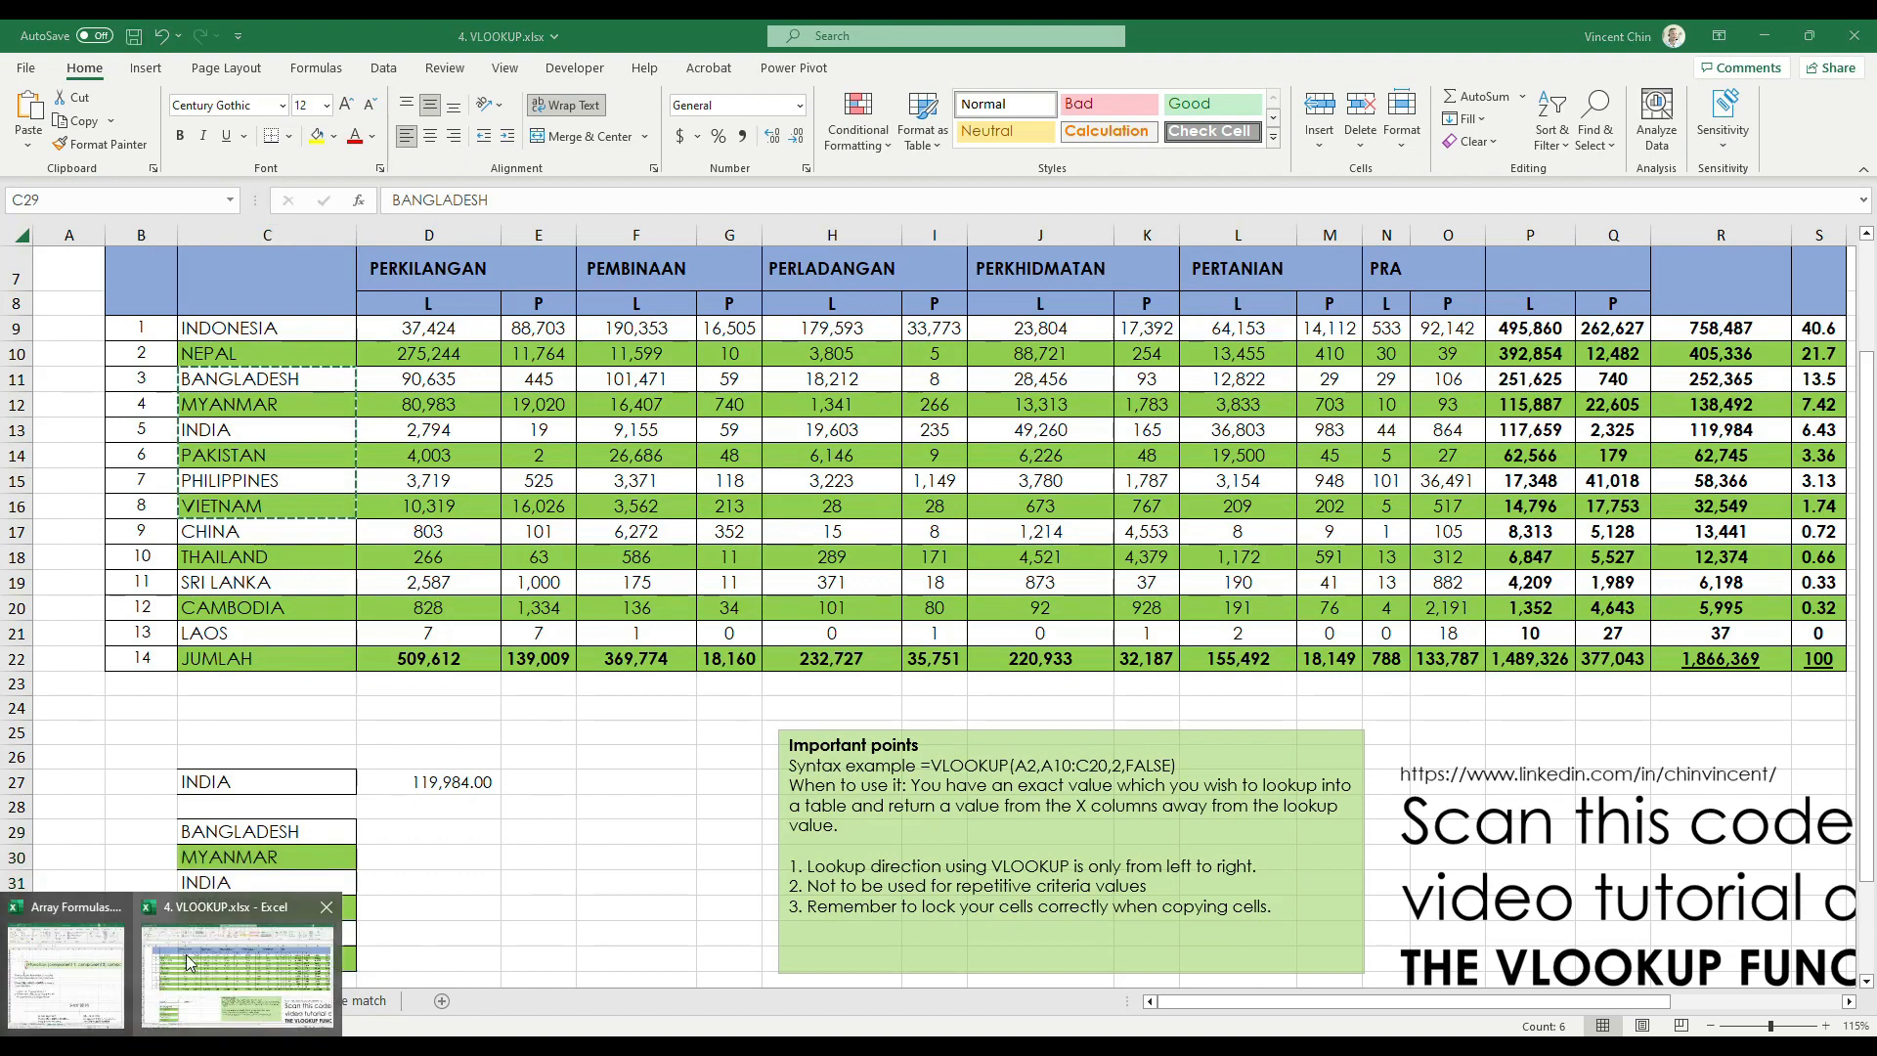
pyautogui.click(93, 975)
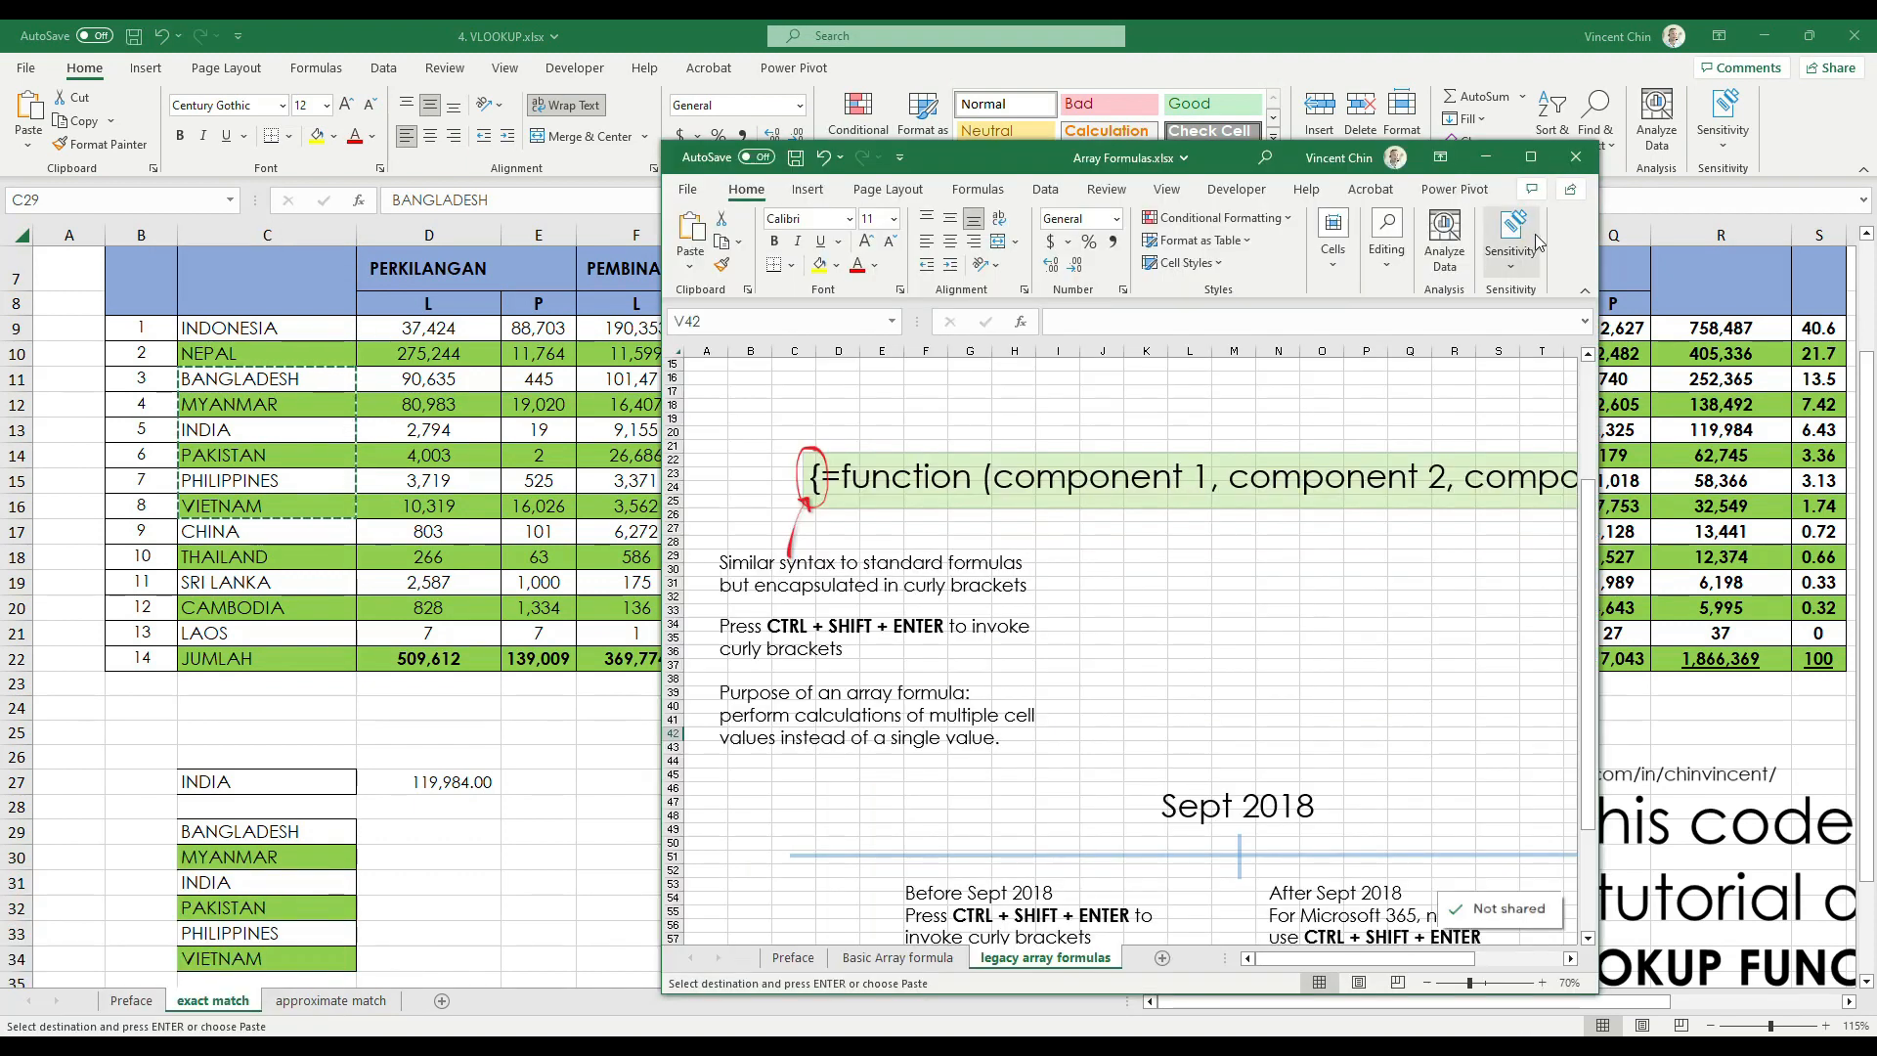
pyautogui.click(1531, 156)
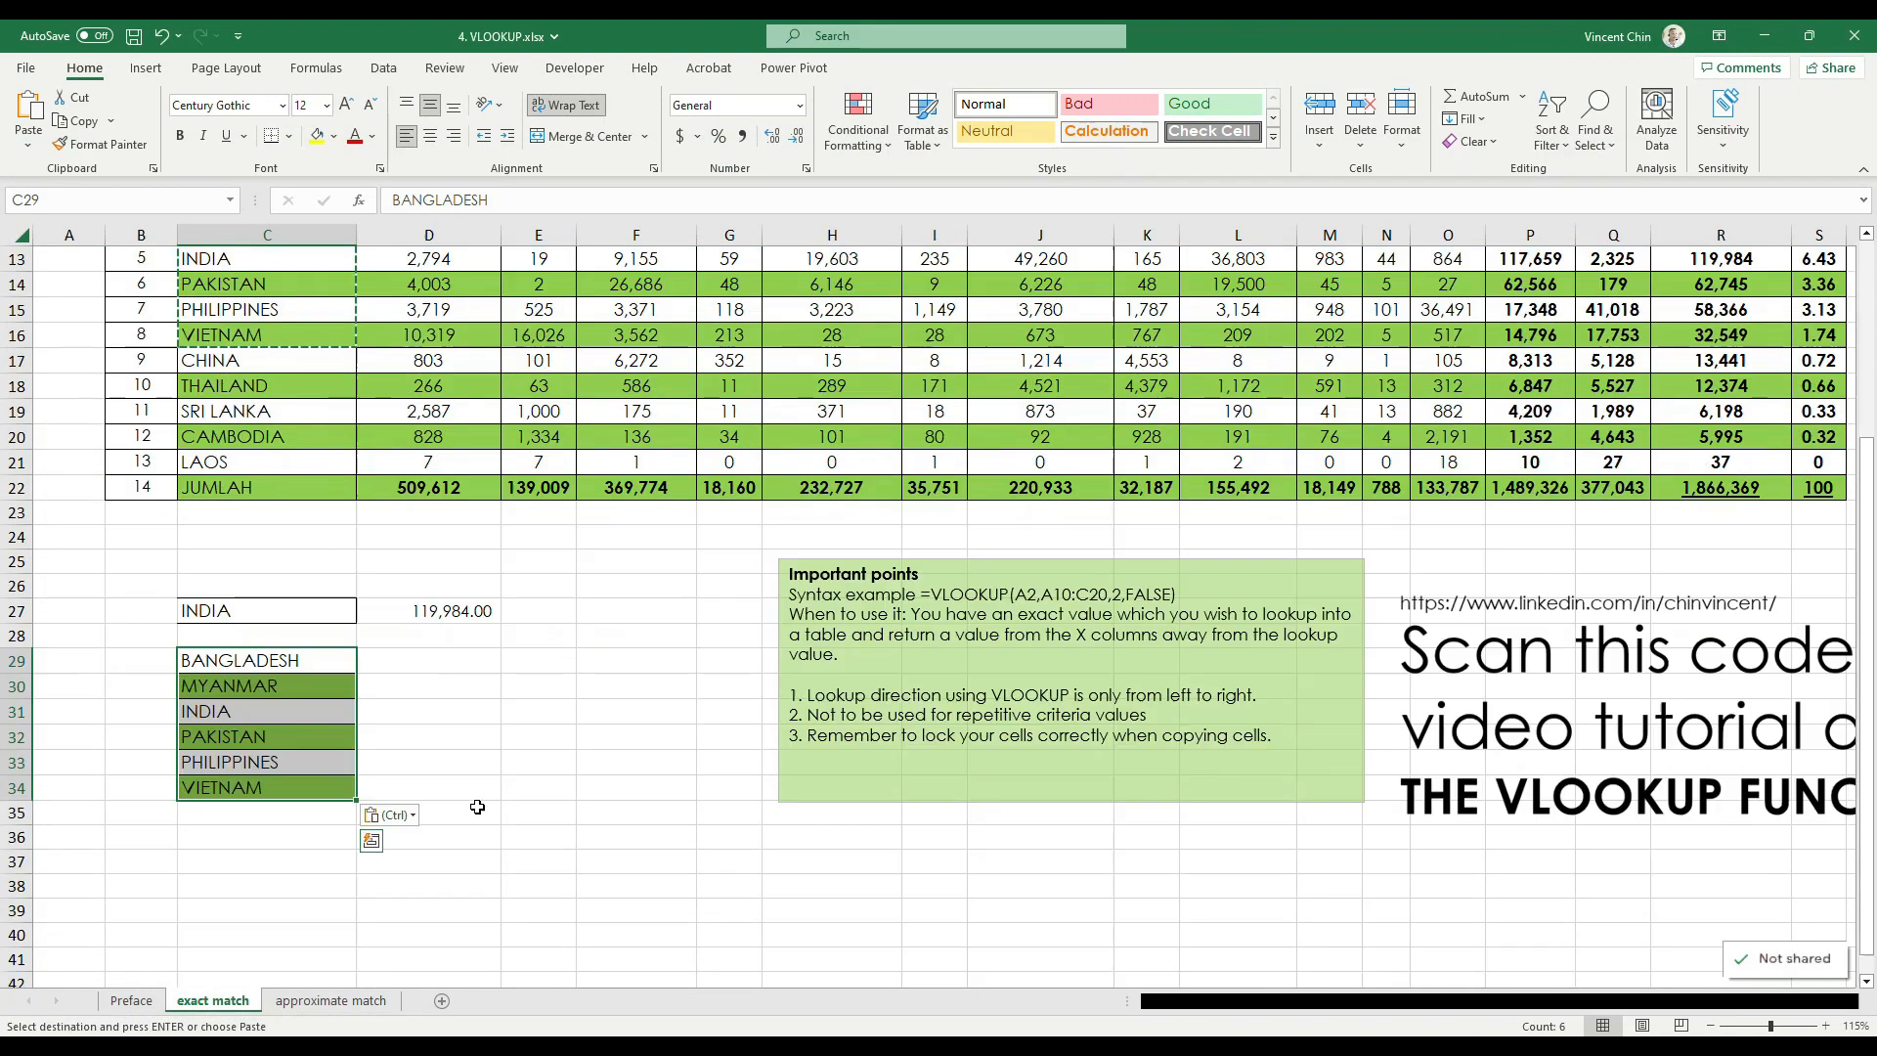
# Start a VLOOKUP formula in D29 with the country in C29 as the lookup value
pyautogui.scroll(1, 425, 769)
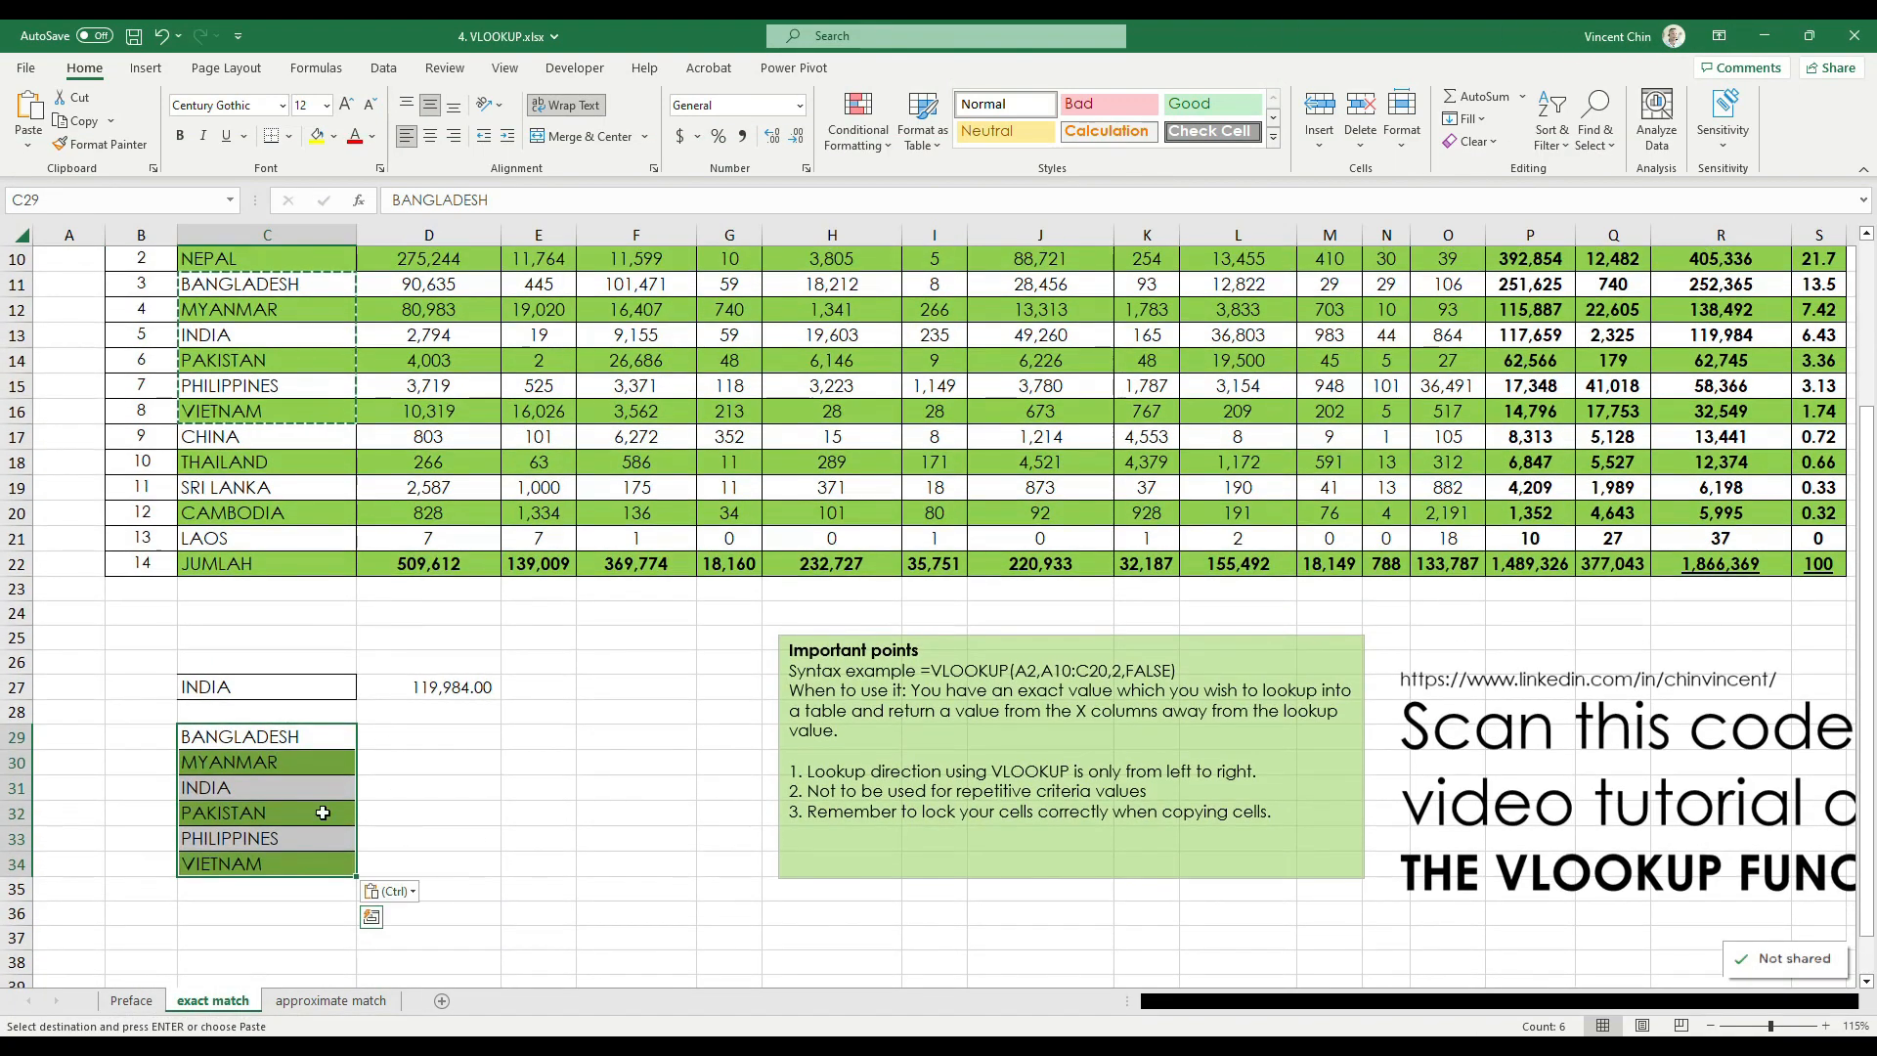
pyautogui.scroll(1, 323, 812)
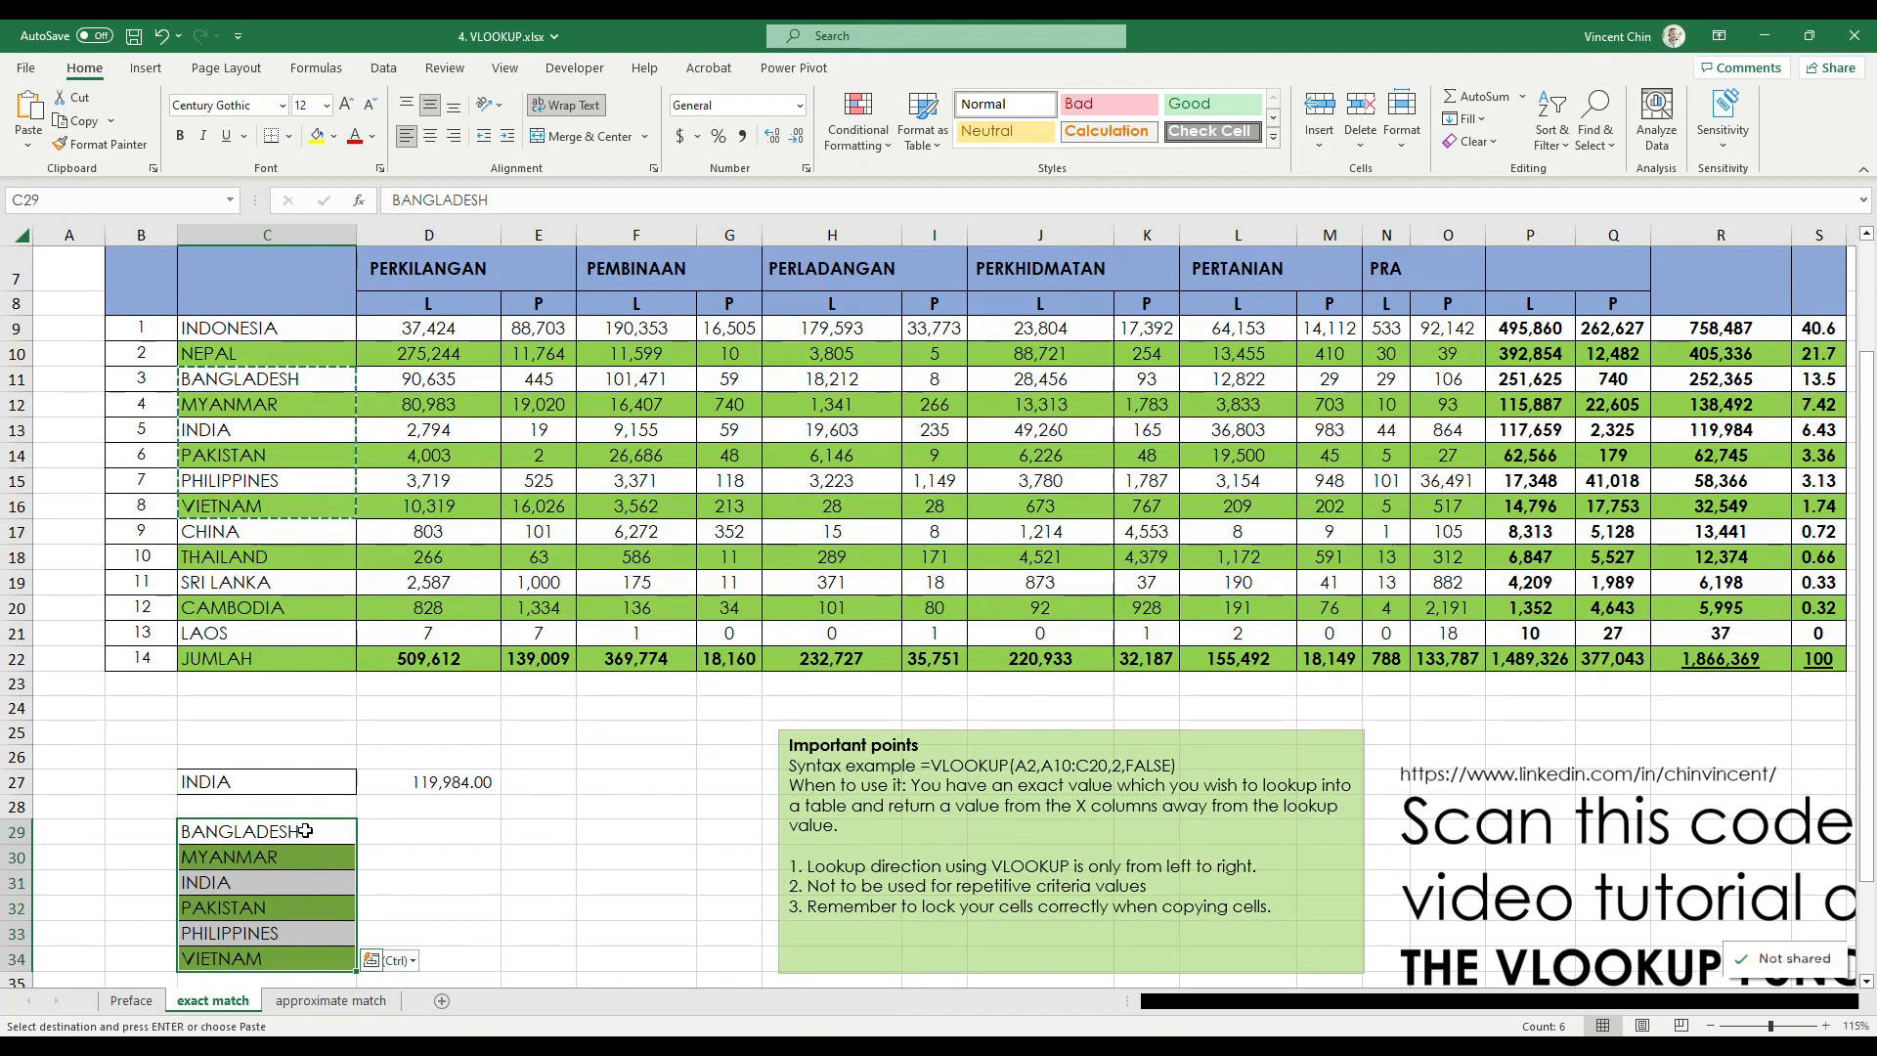
pyautogui.scroll(2, 1674, 349)
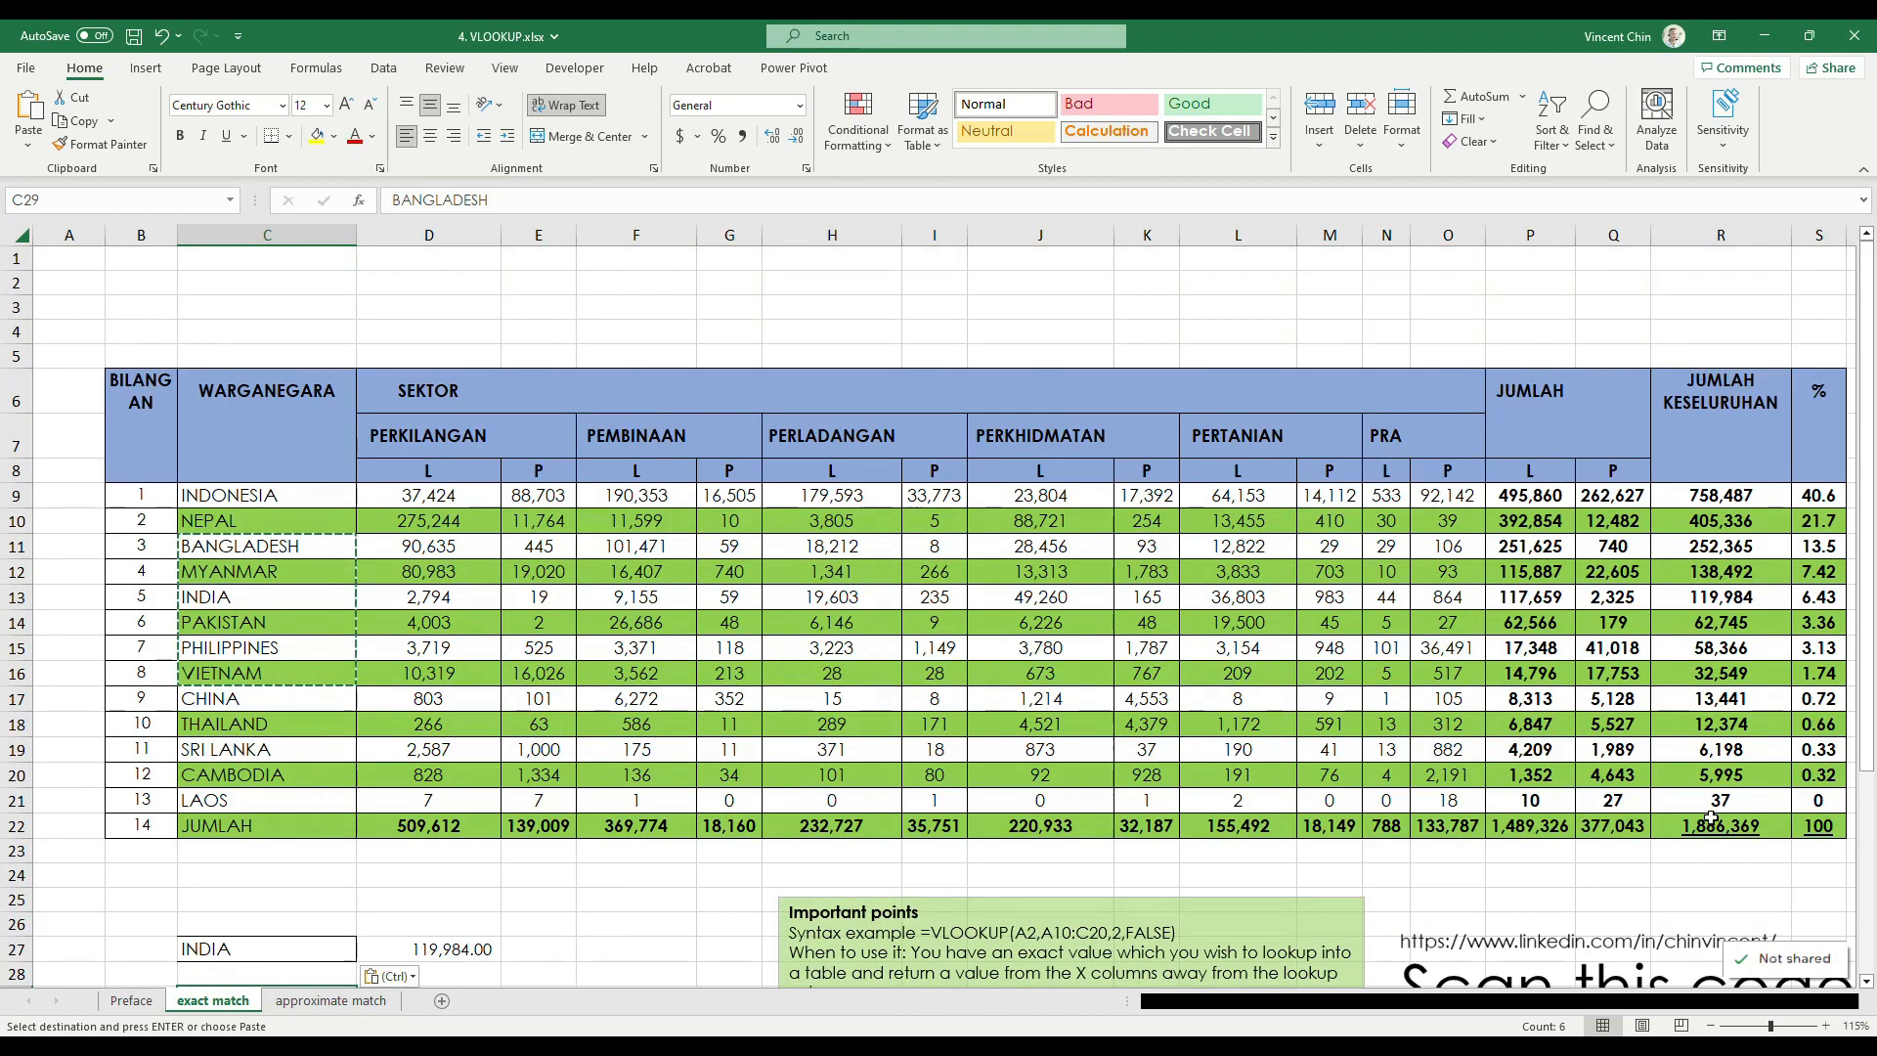
pyautogui.scroll(-4, 410, 841)
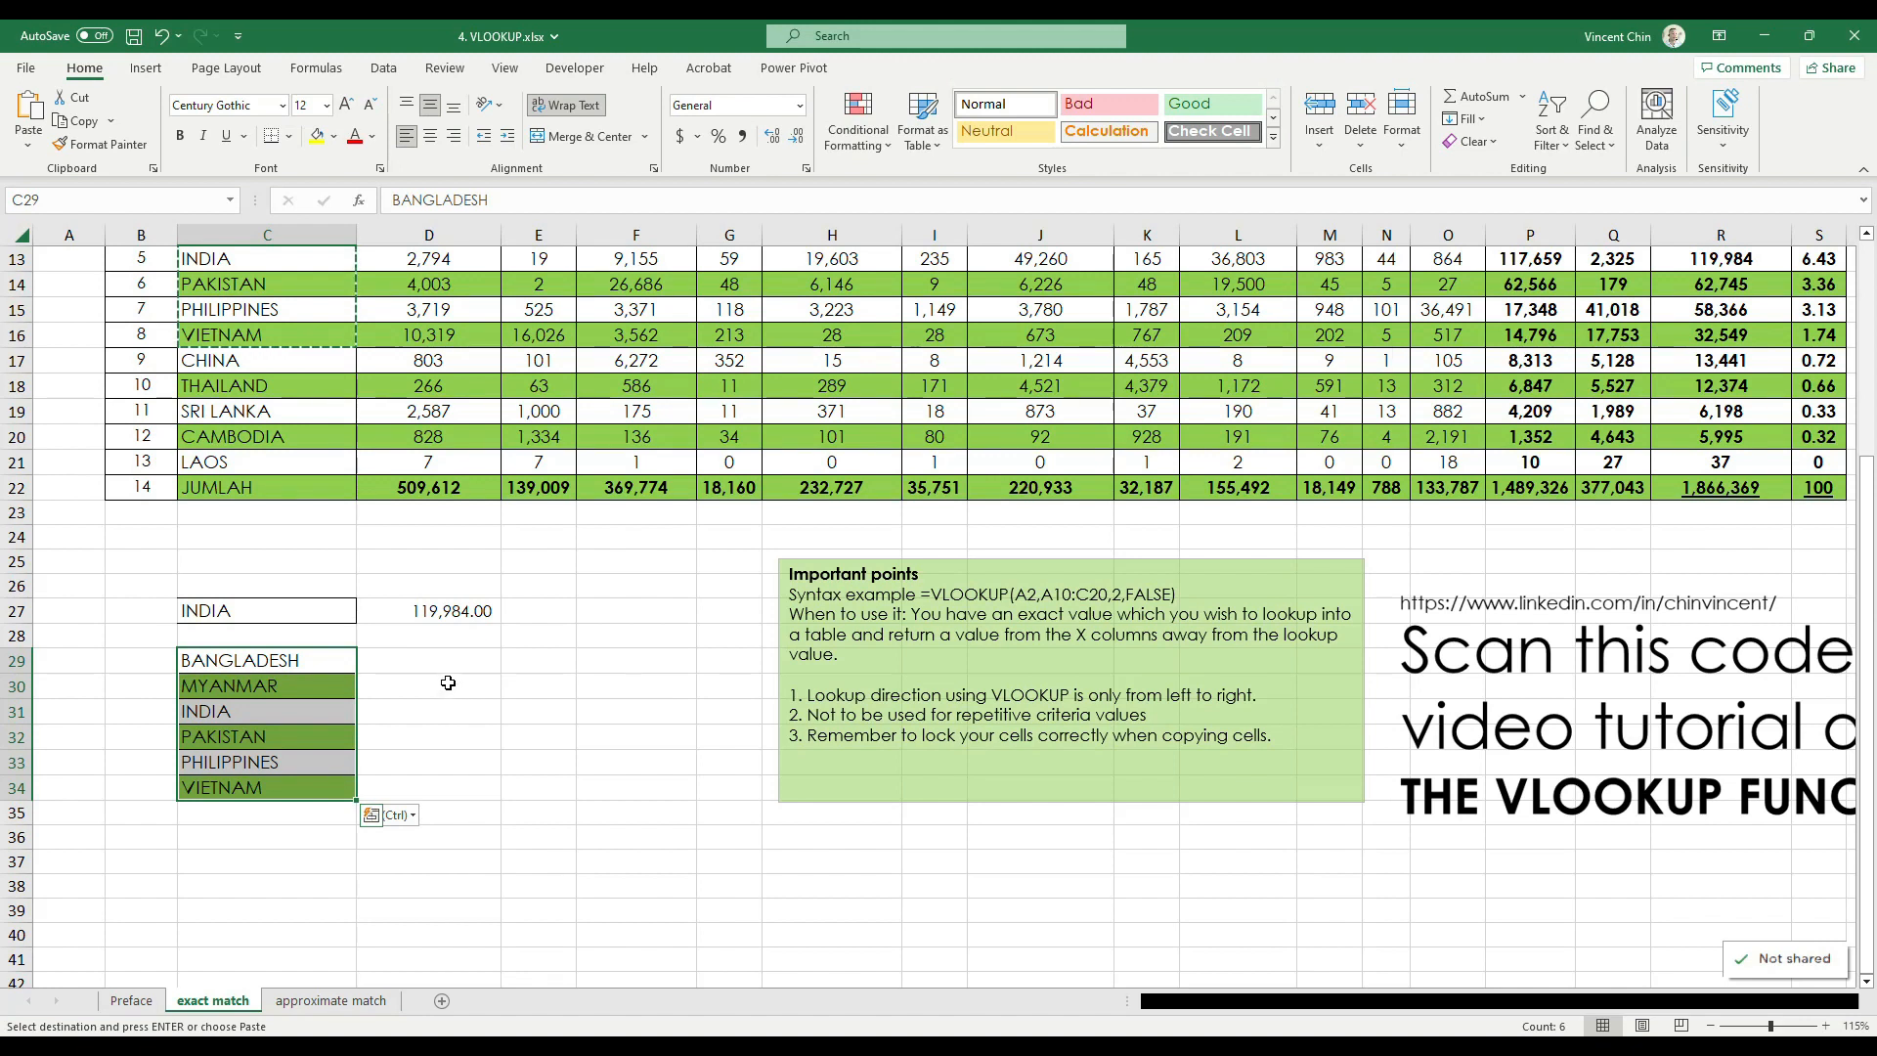
pyautogui.click(418, 660)
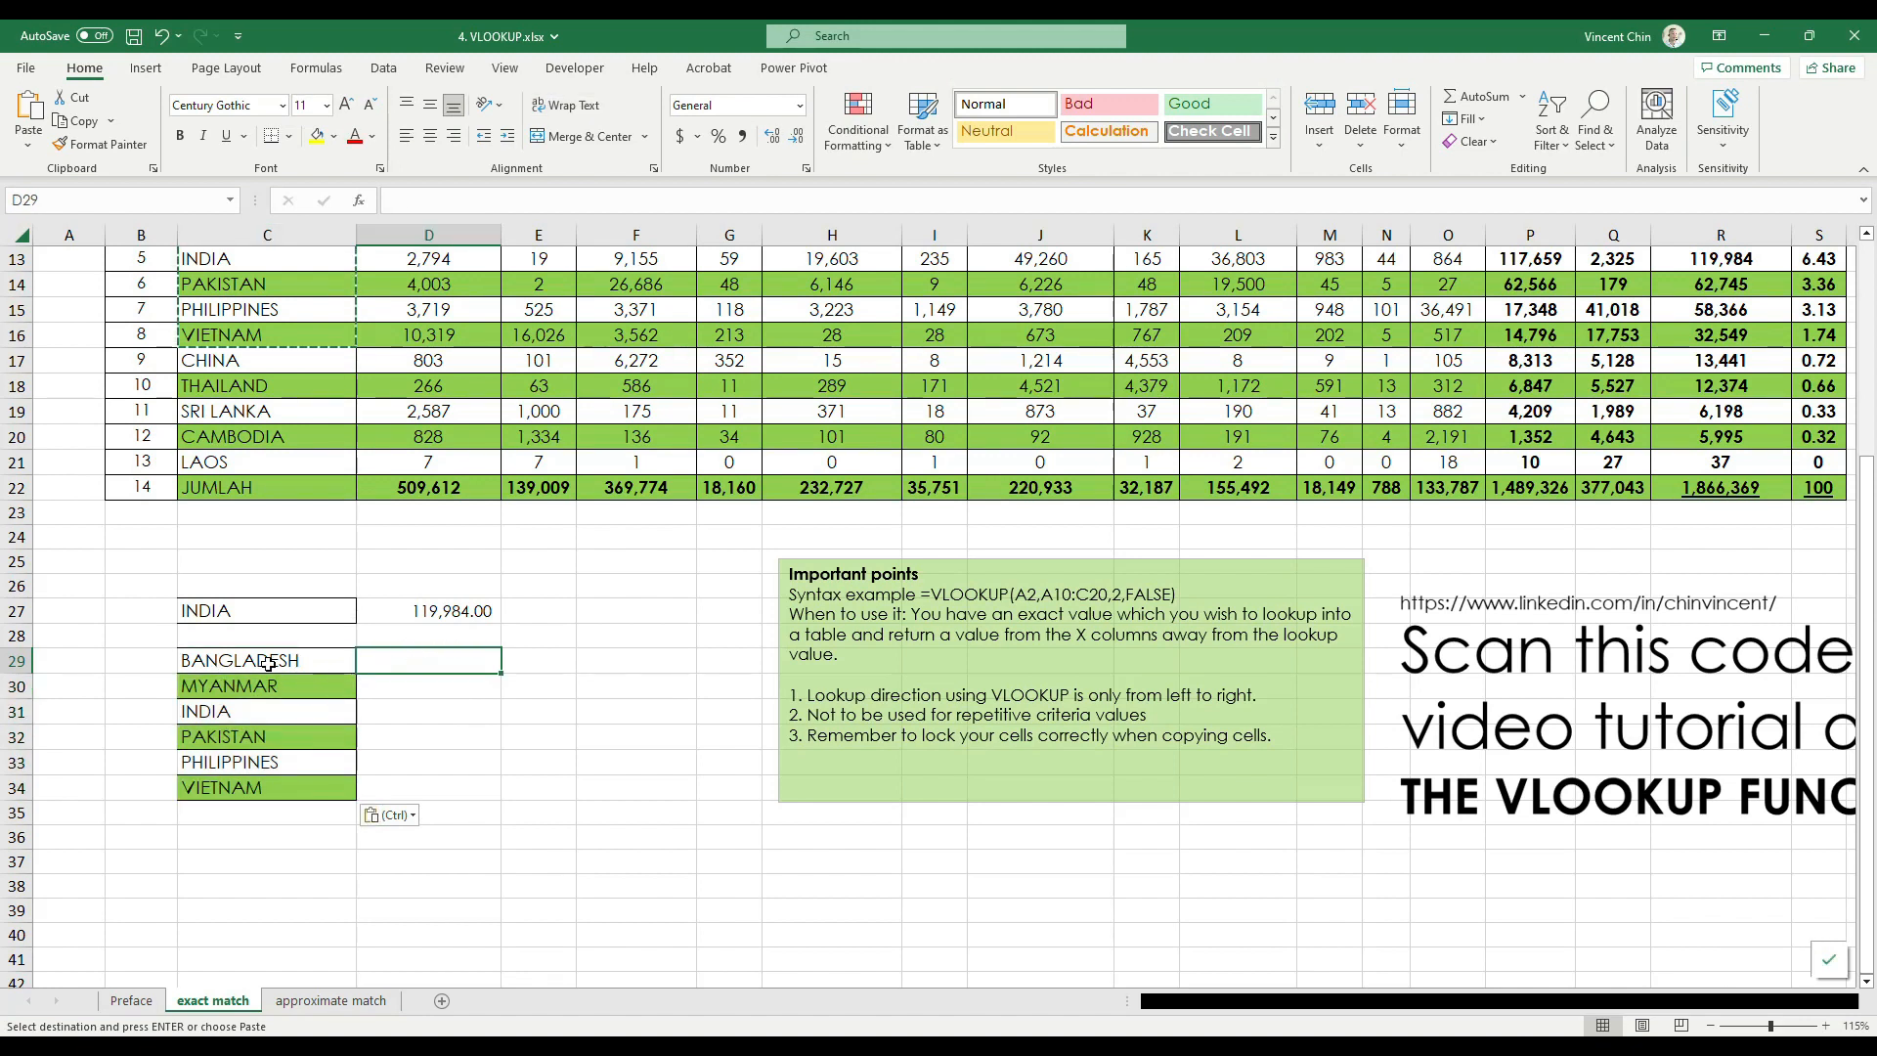
pyautogui.write('=')
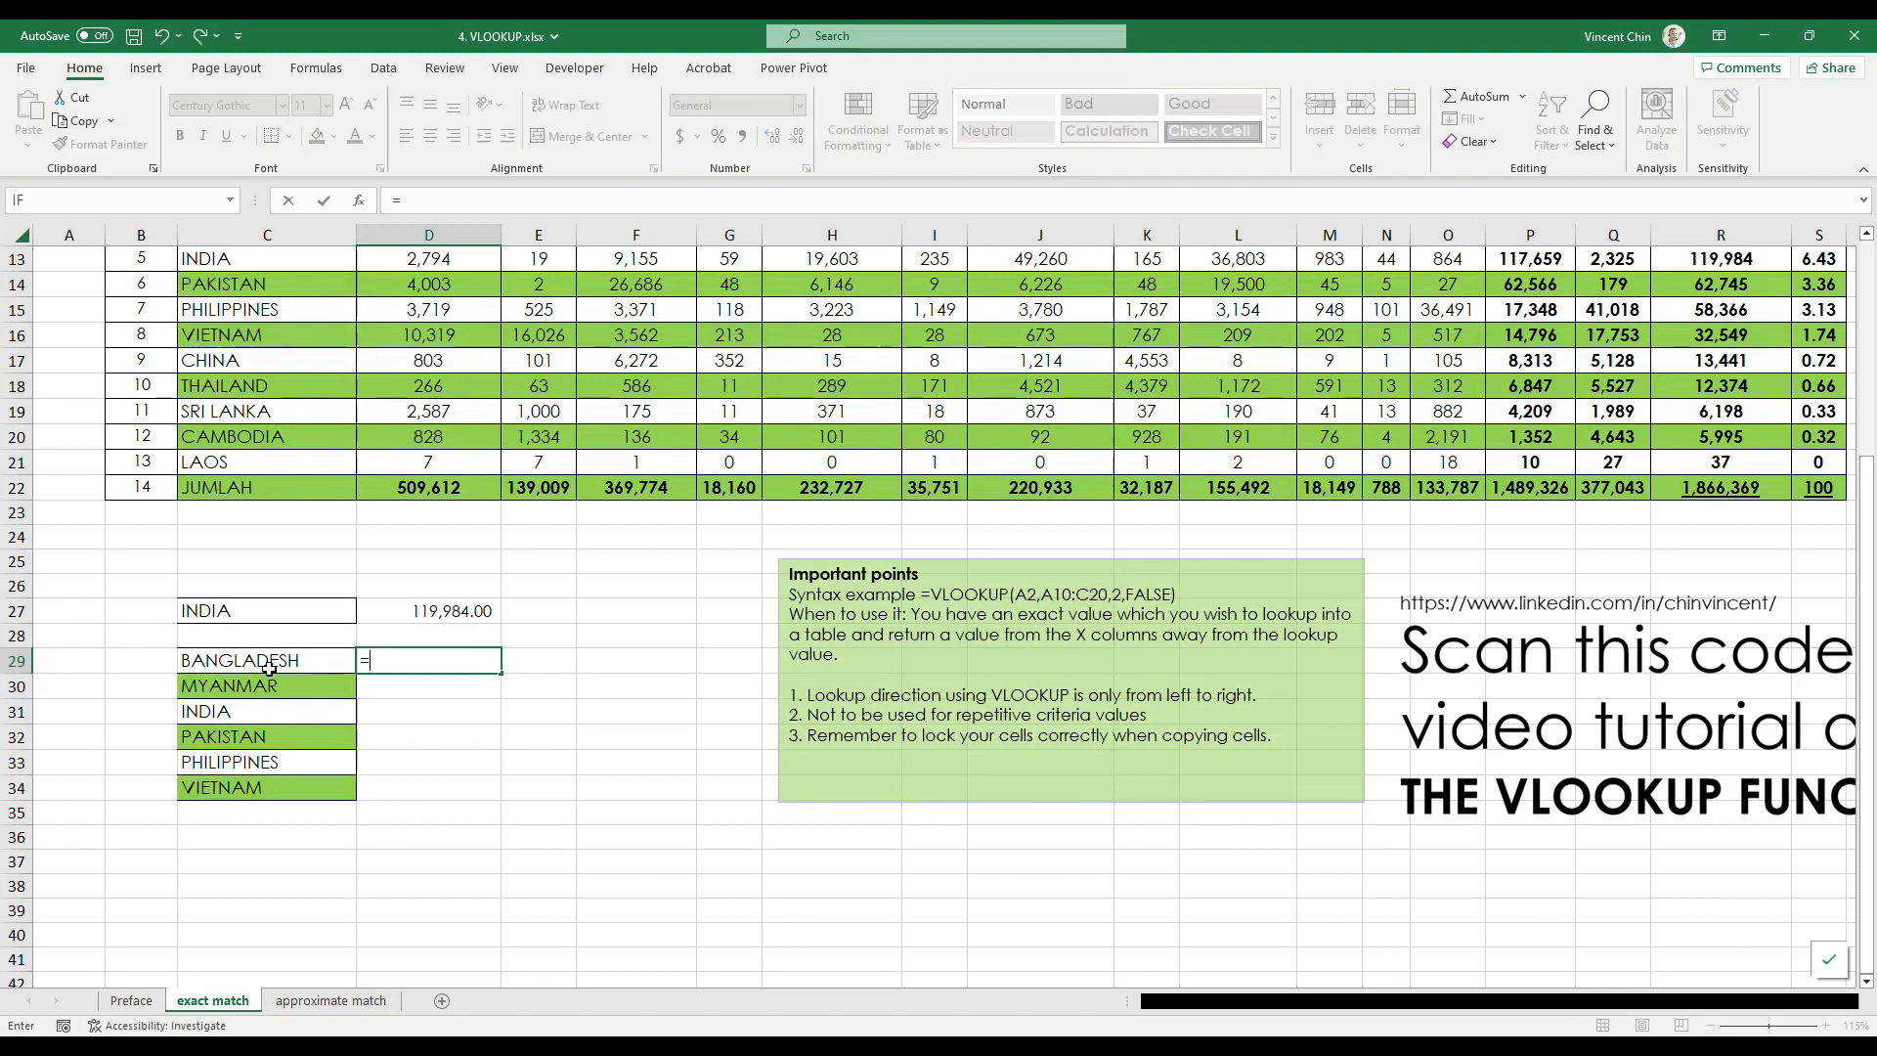
pyautogui.write('v')
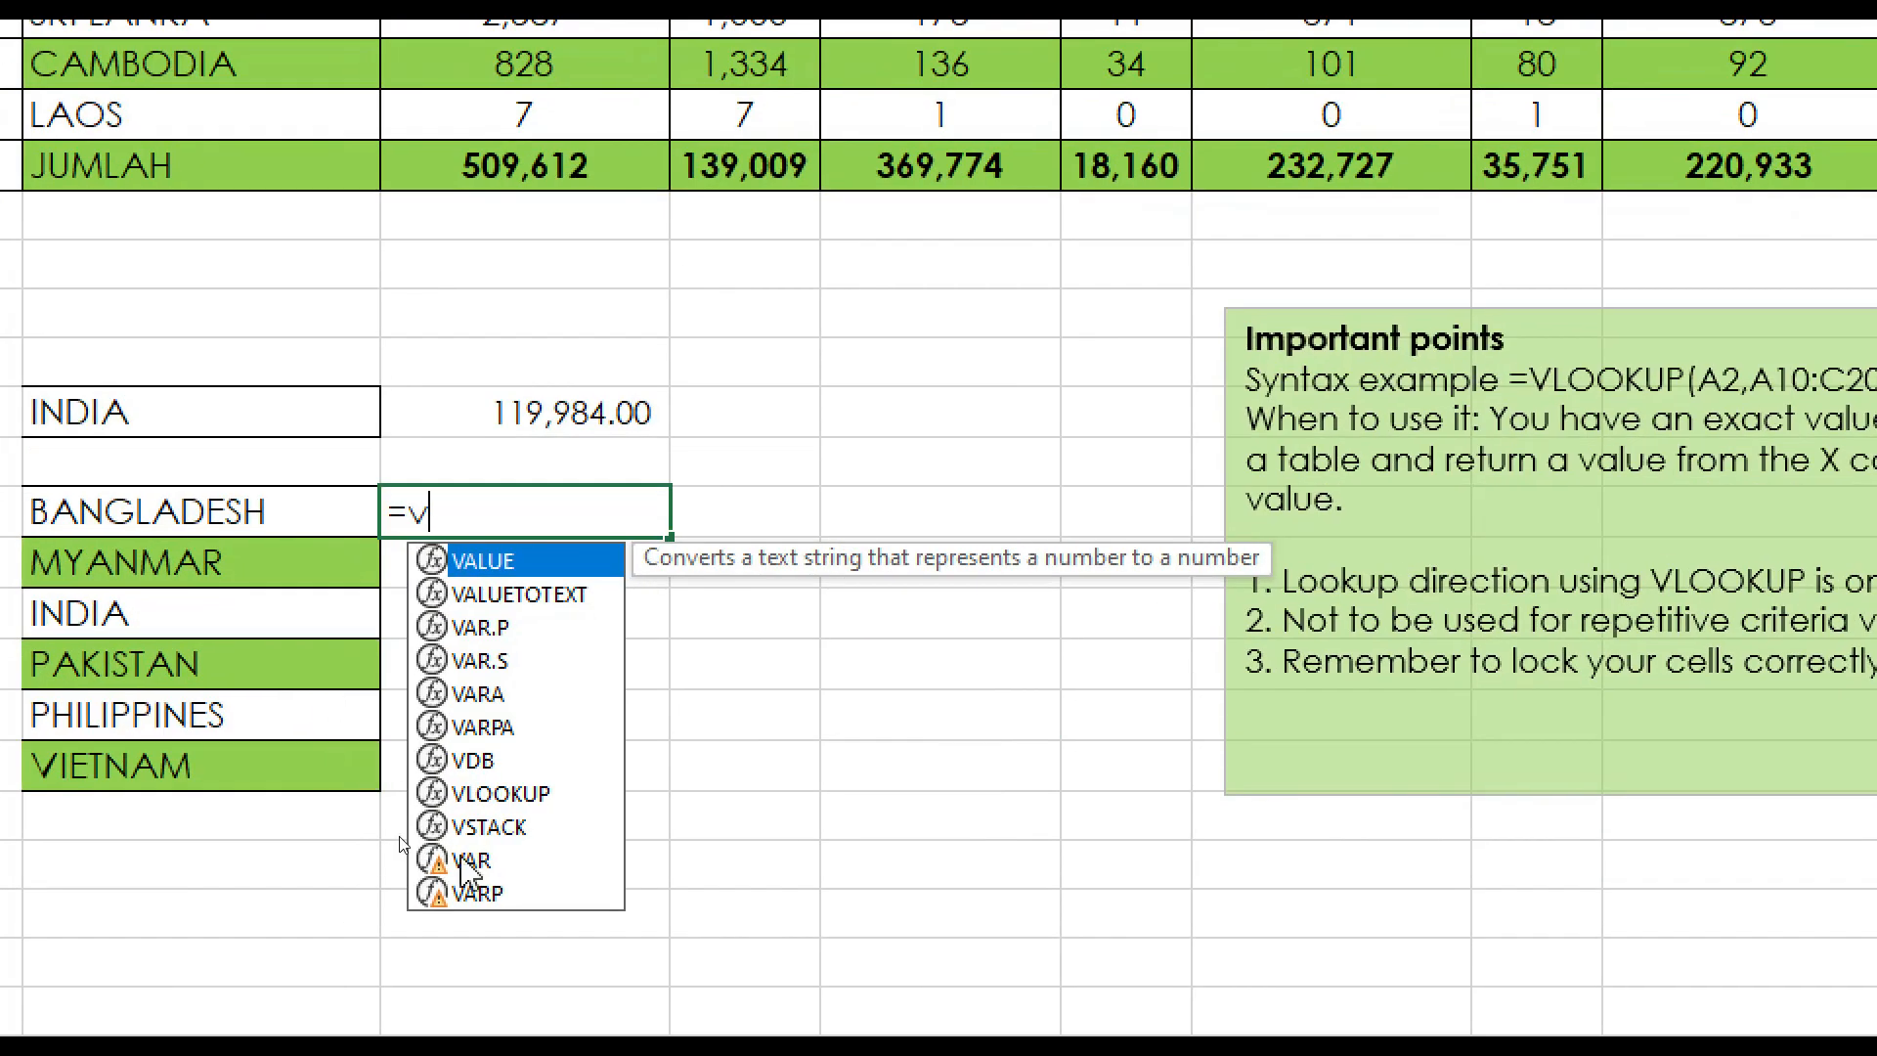
pyautogui.doubleClick(500, 793)
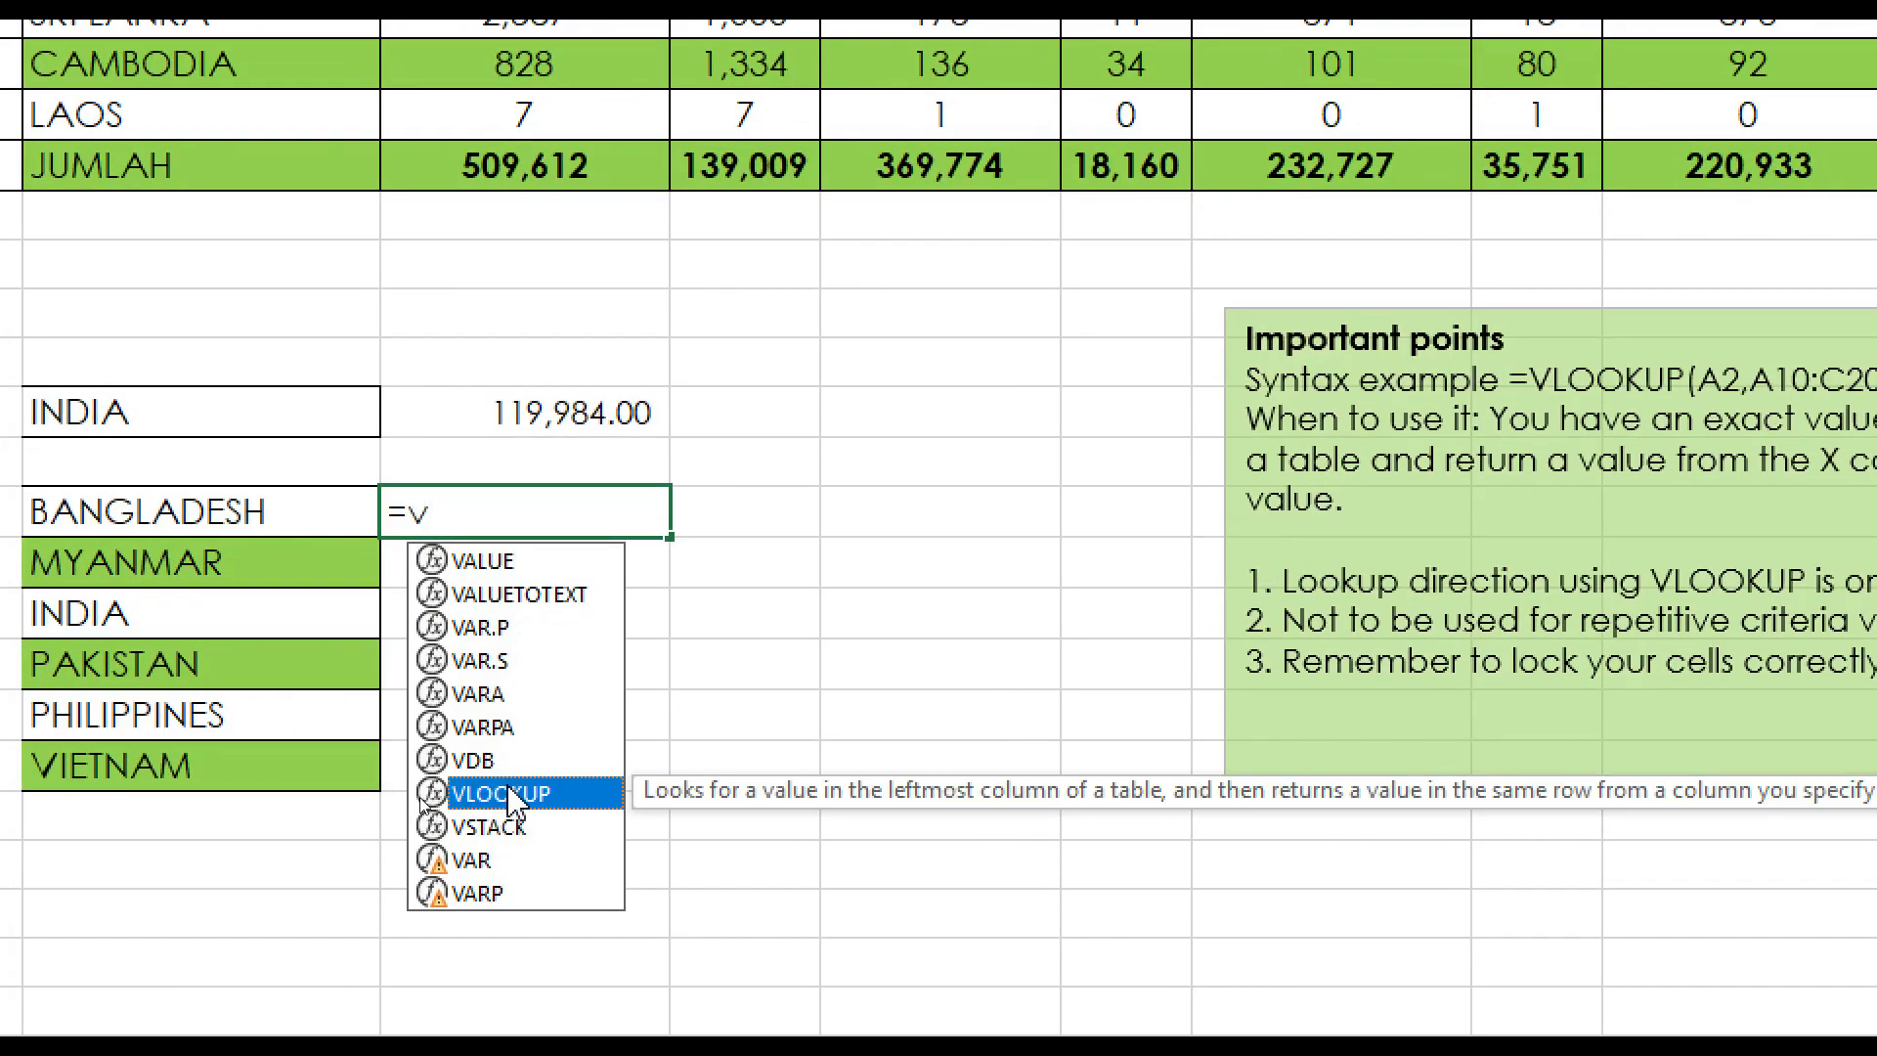
pyautogui.click(277, 514)
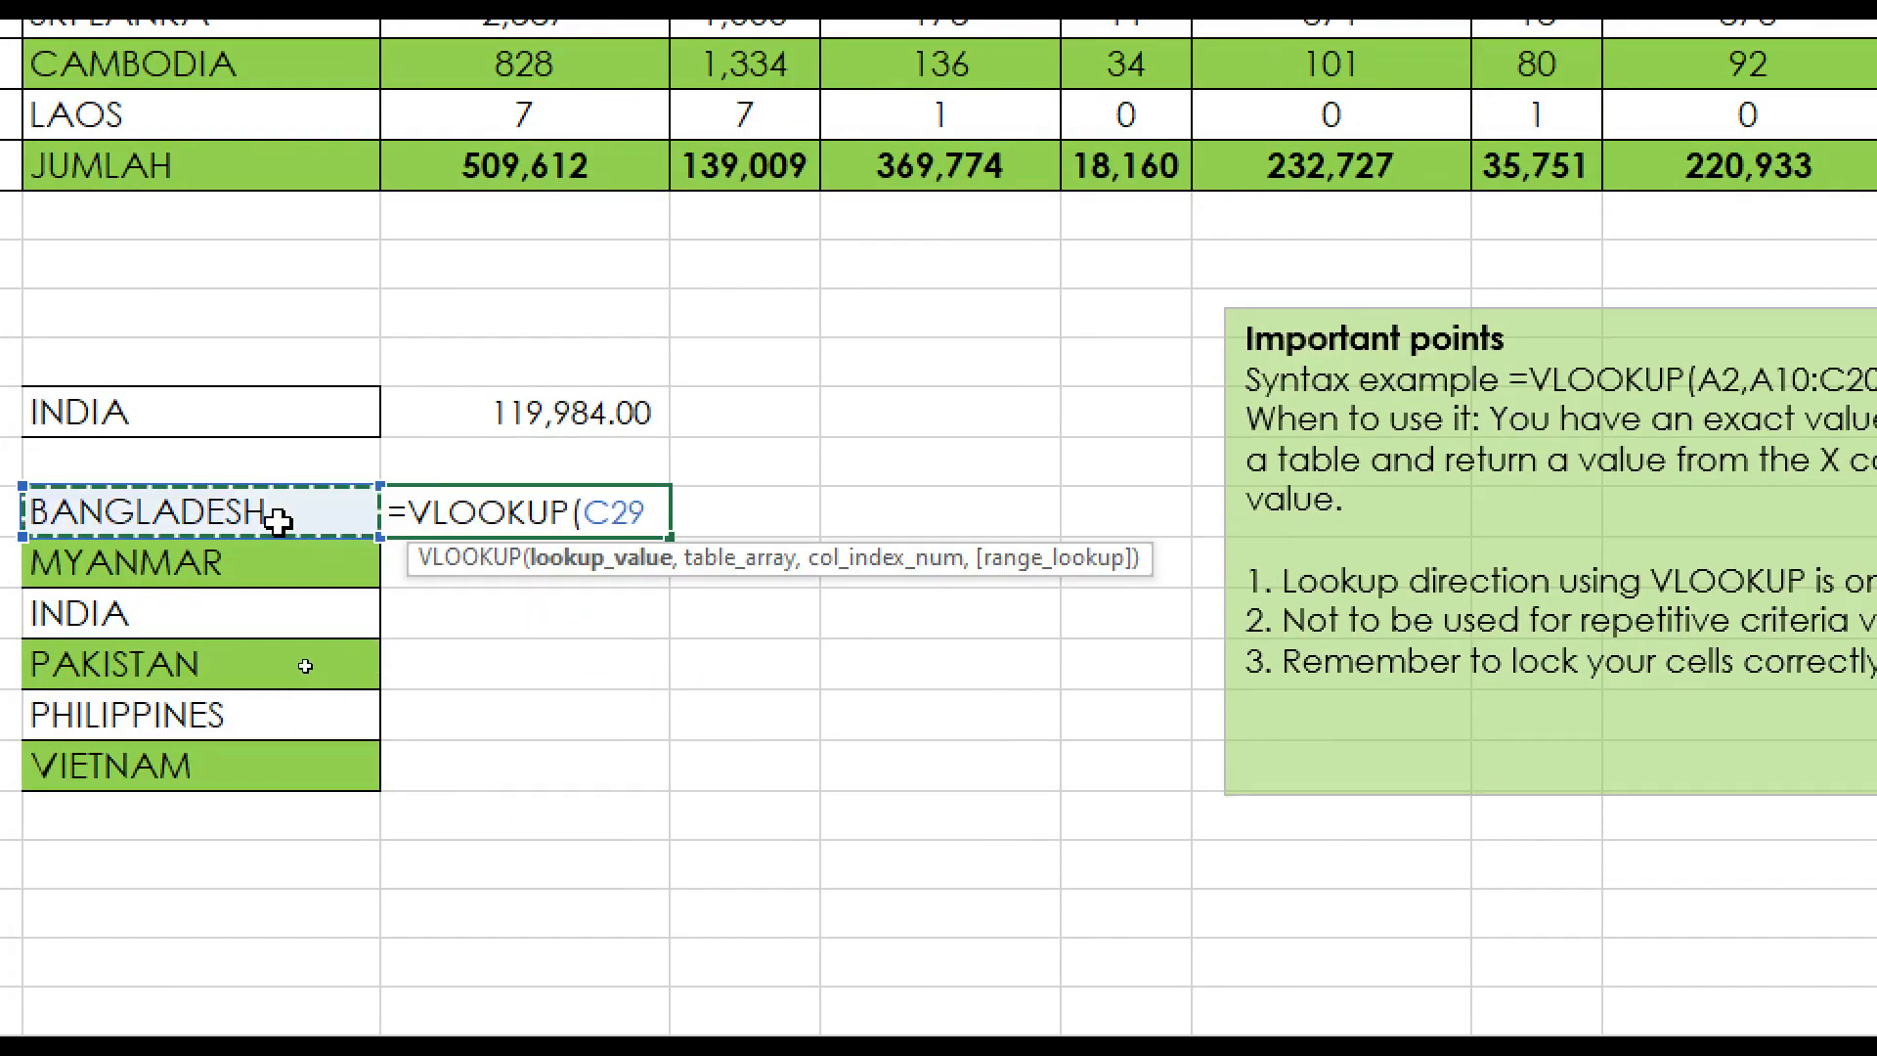
pyautogui.write(',')
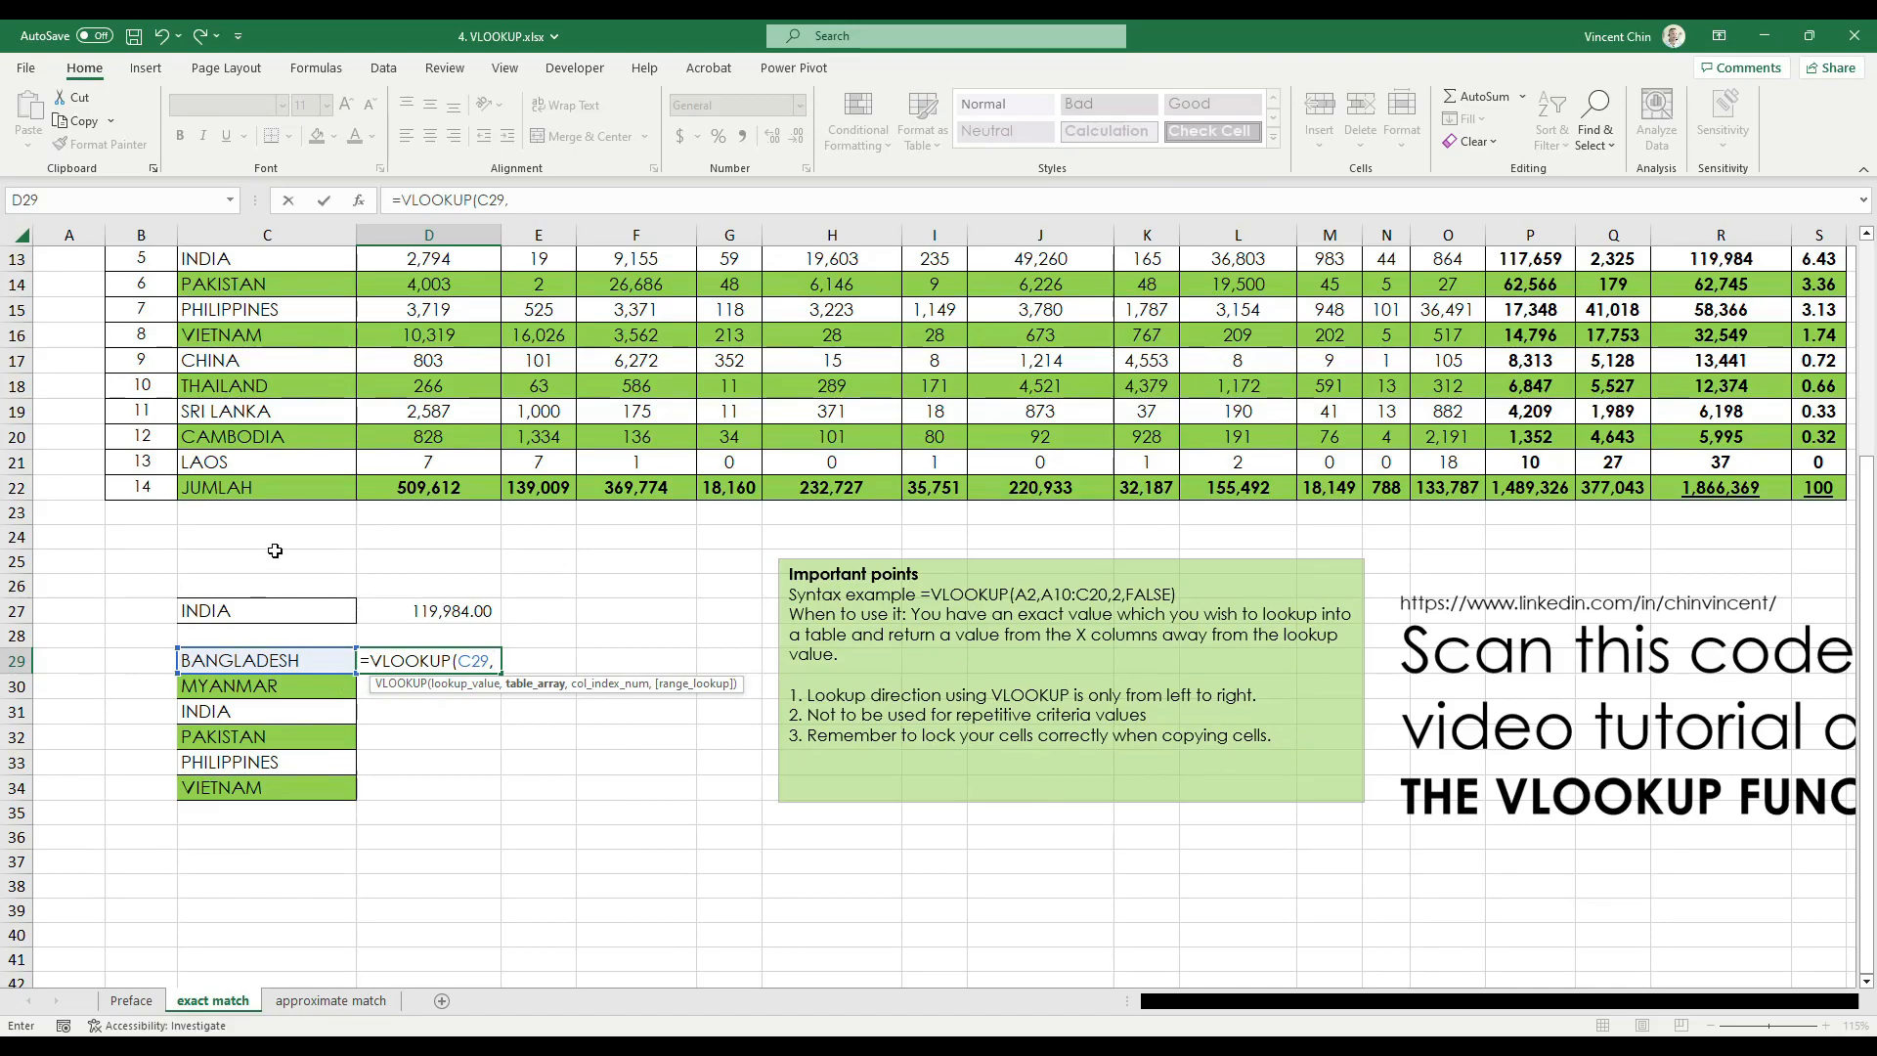
# Complete the D29 VLOOKUP with table array C9:S22, column index 16 and FALSE for exact match
pyautogui.scroll(3, 274, 550)
pyautogui.moveTo(284, 423); pyautogui.dragTo(1804, 756)
pyautogui.scroll(-3, 415, 900)
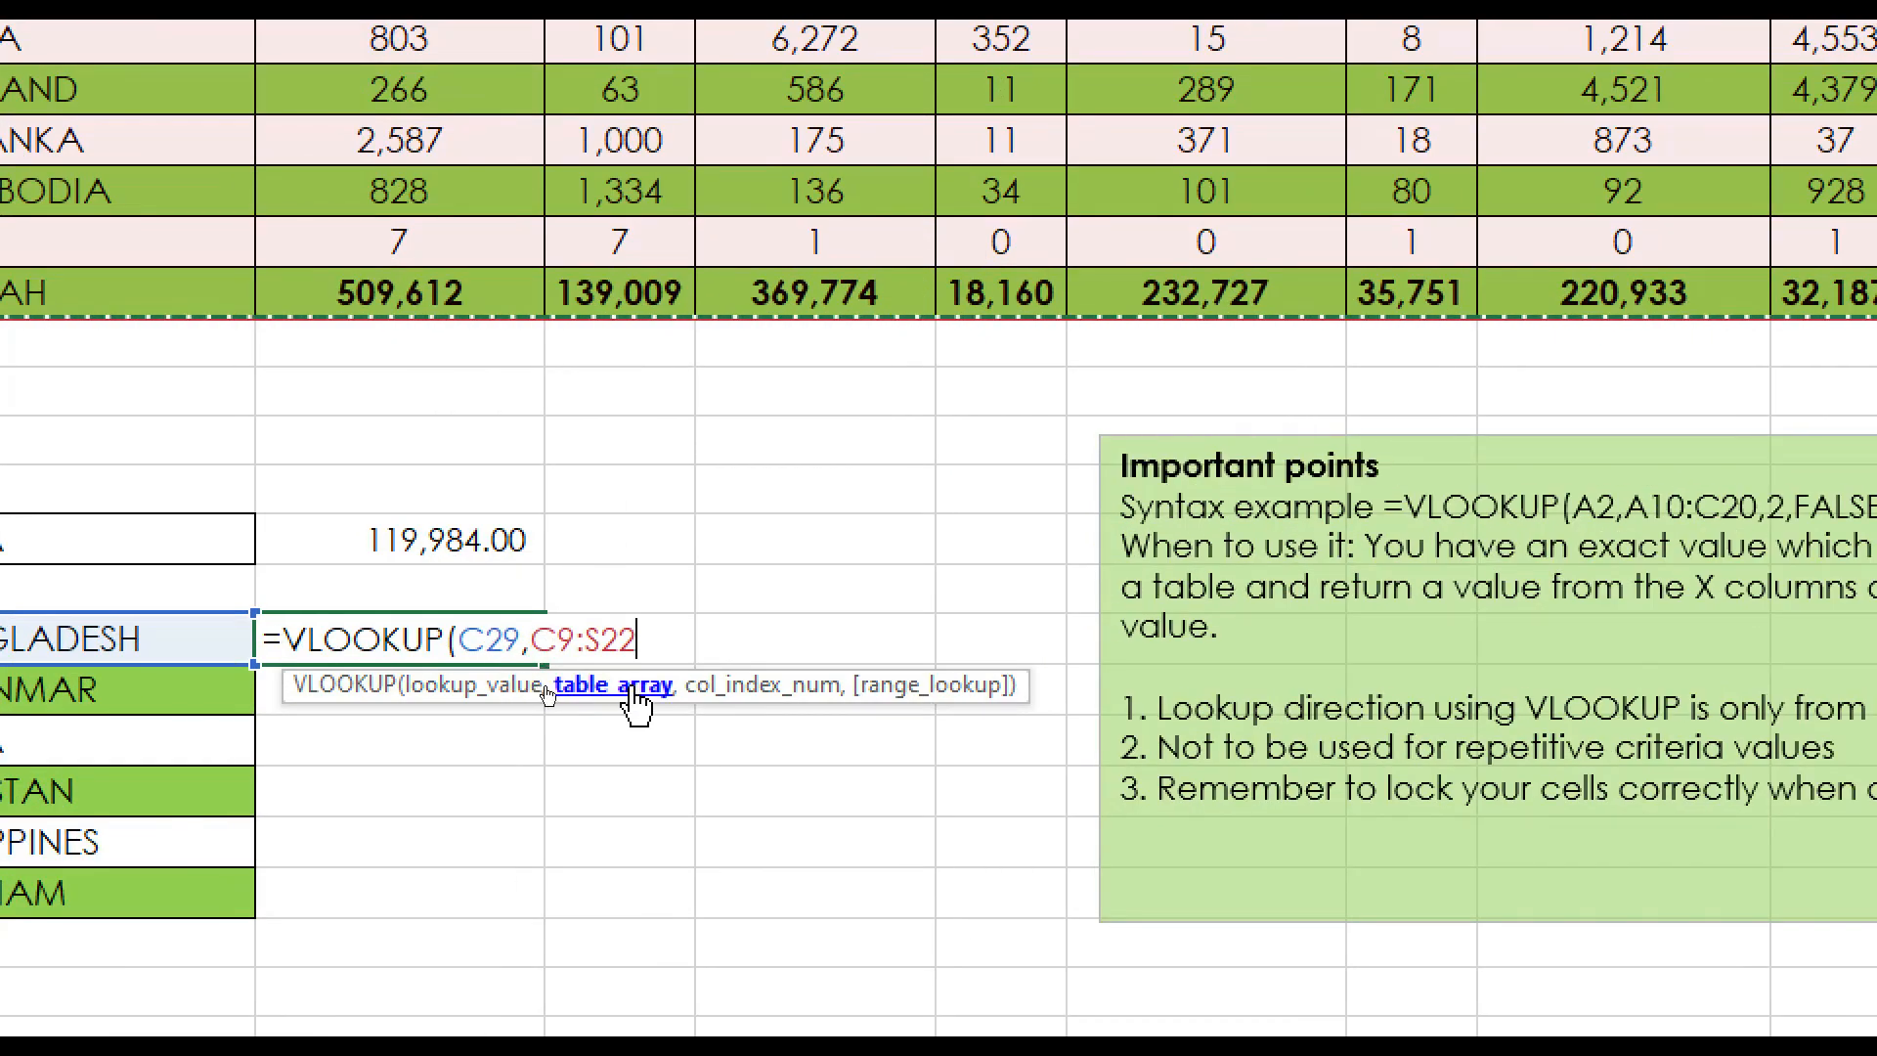
pyautogui.write(',')
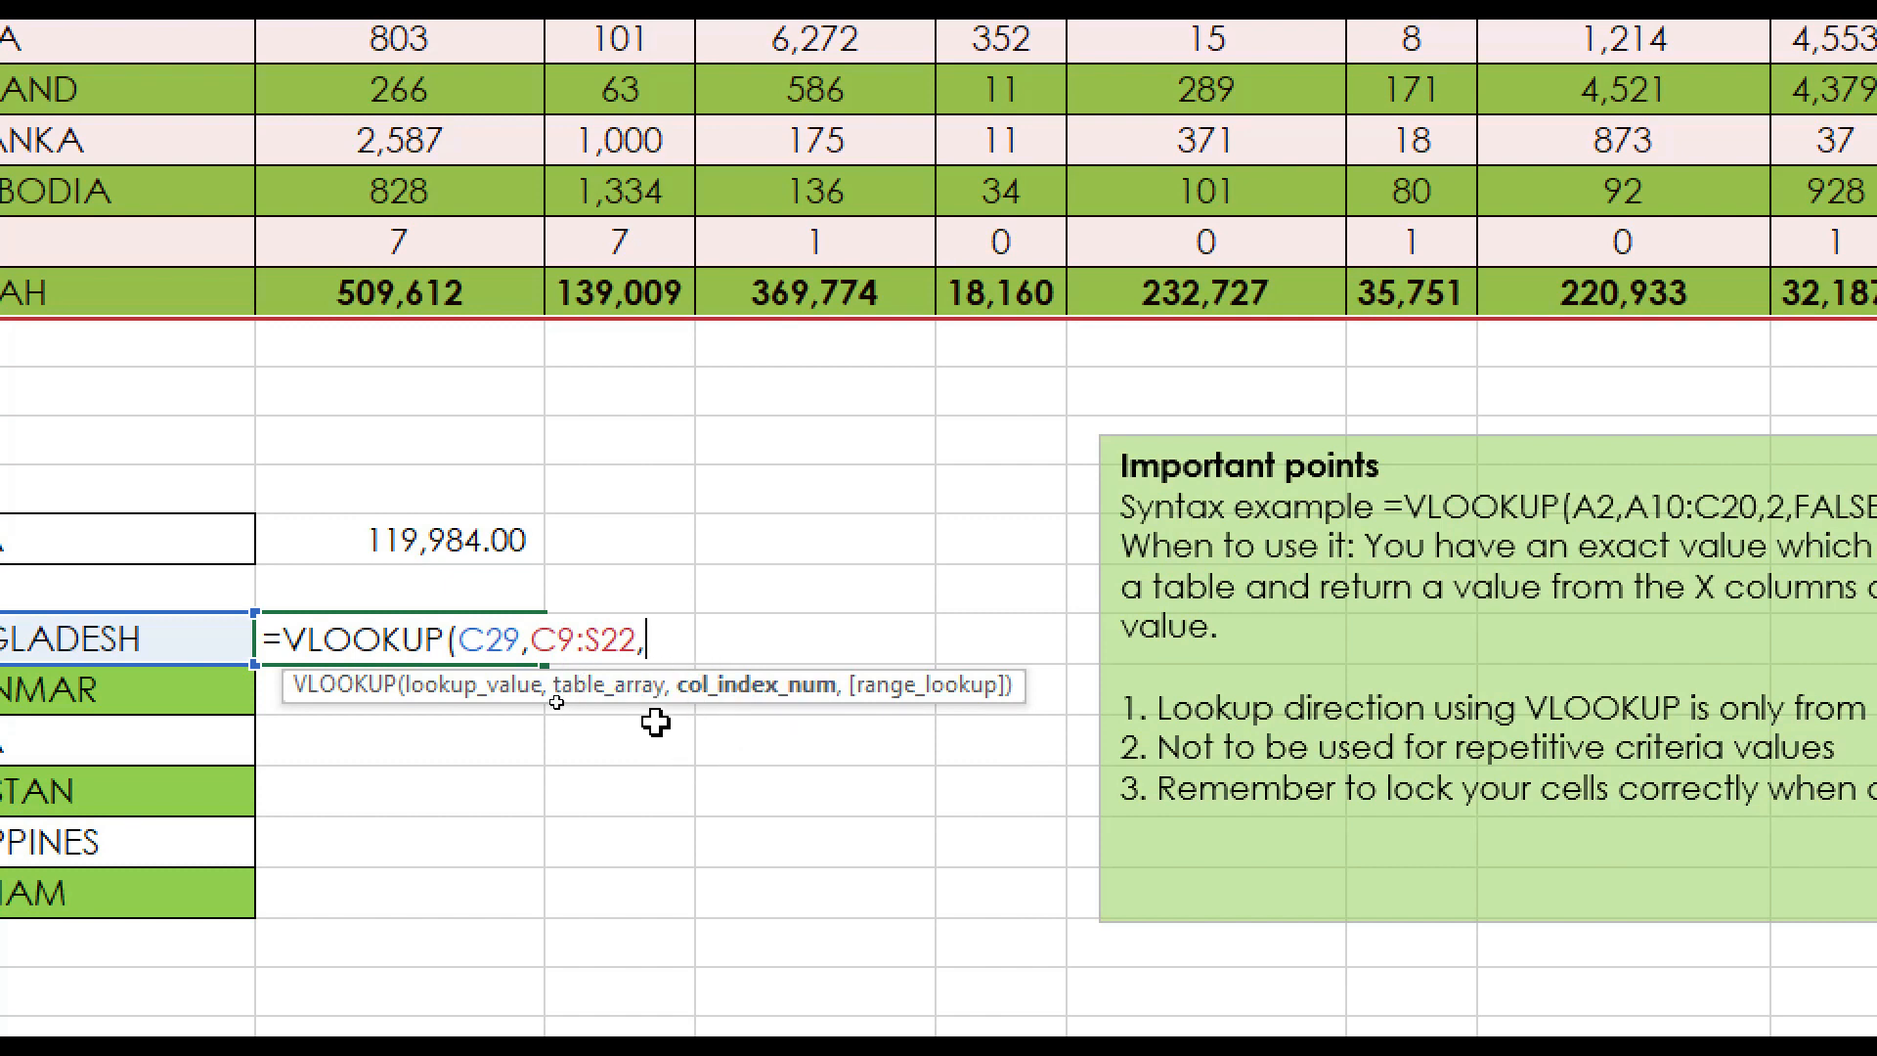
pyautogui.write('16,')
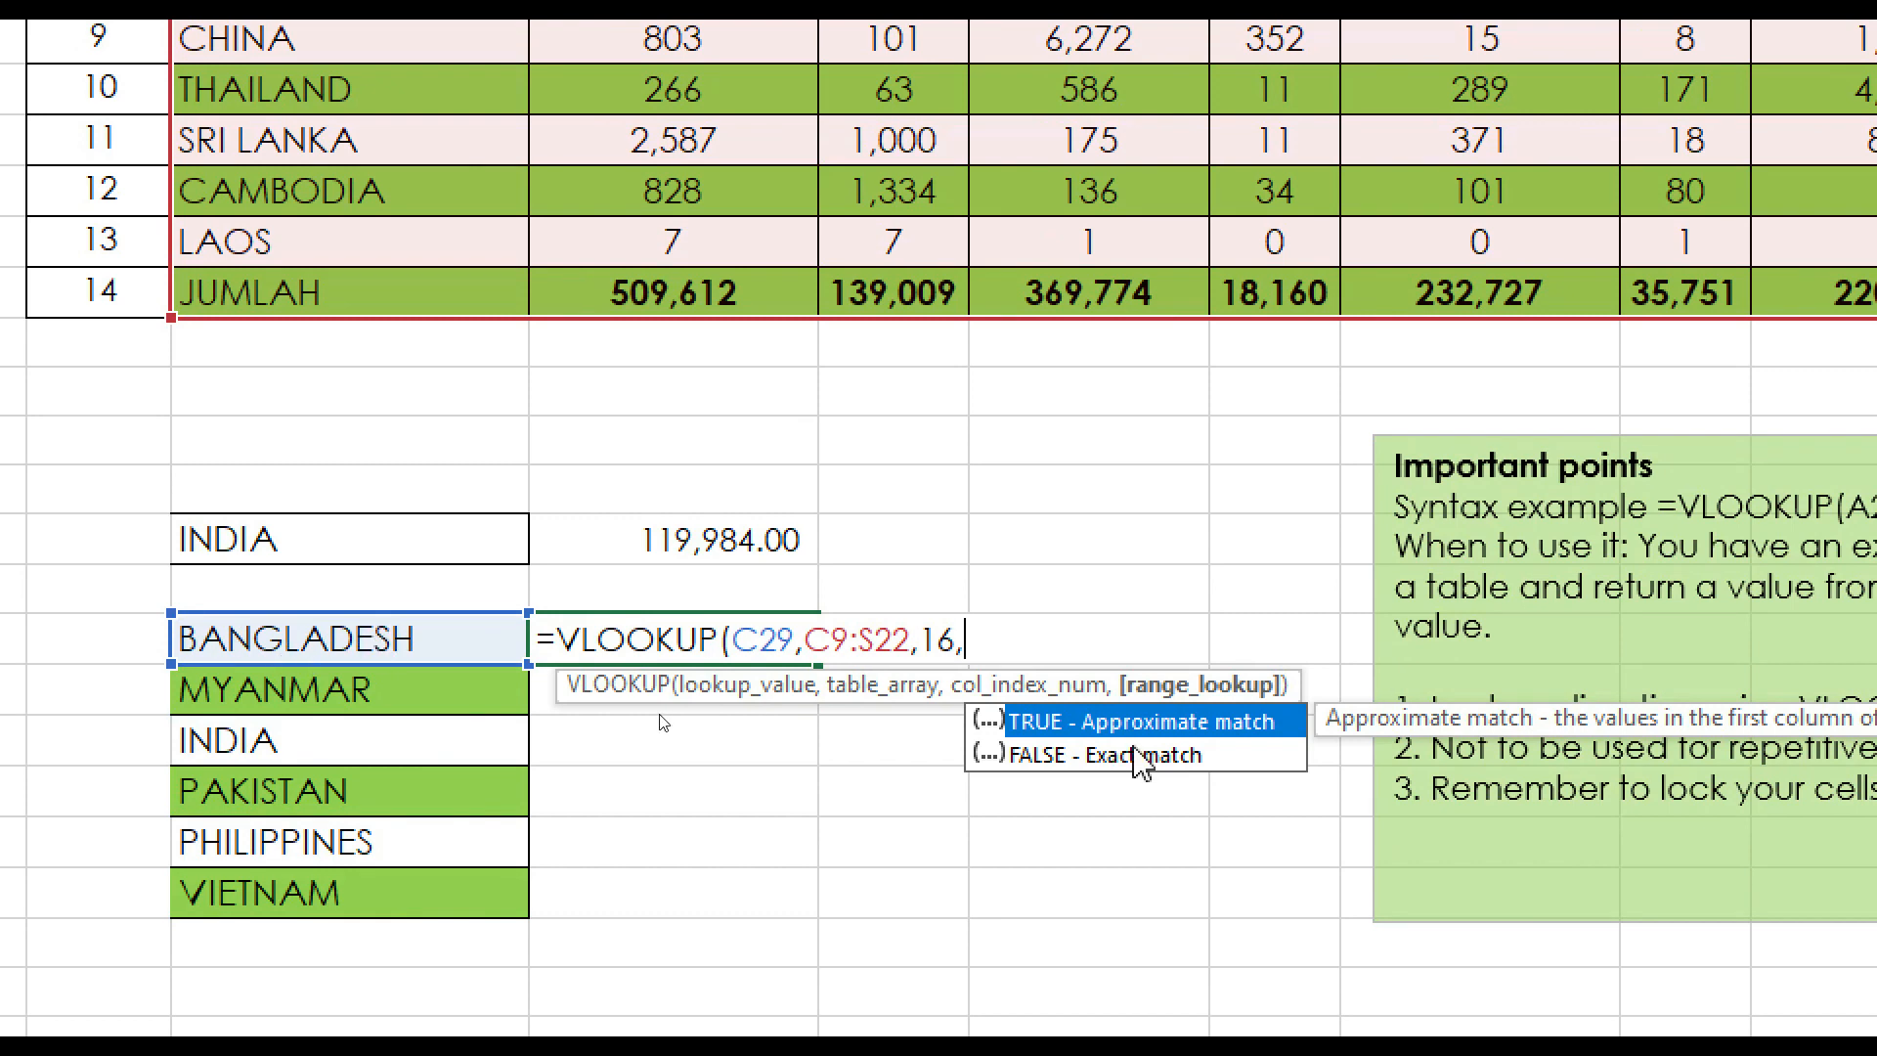
pyautogui.doubleClick(1064, 772)
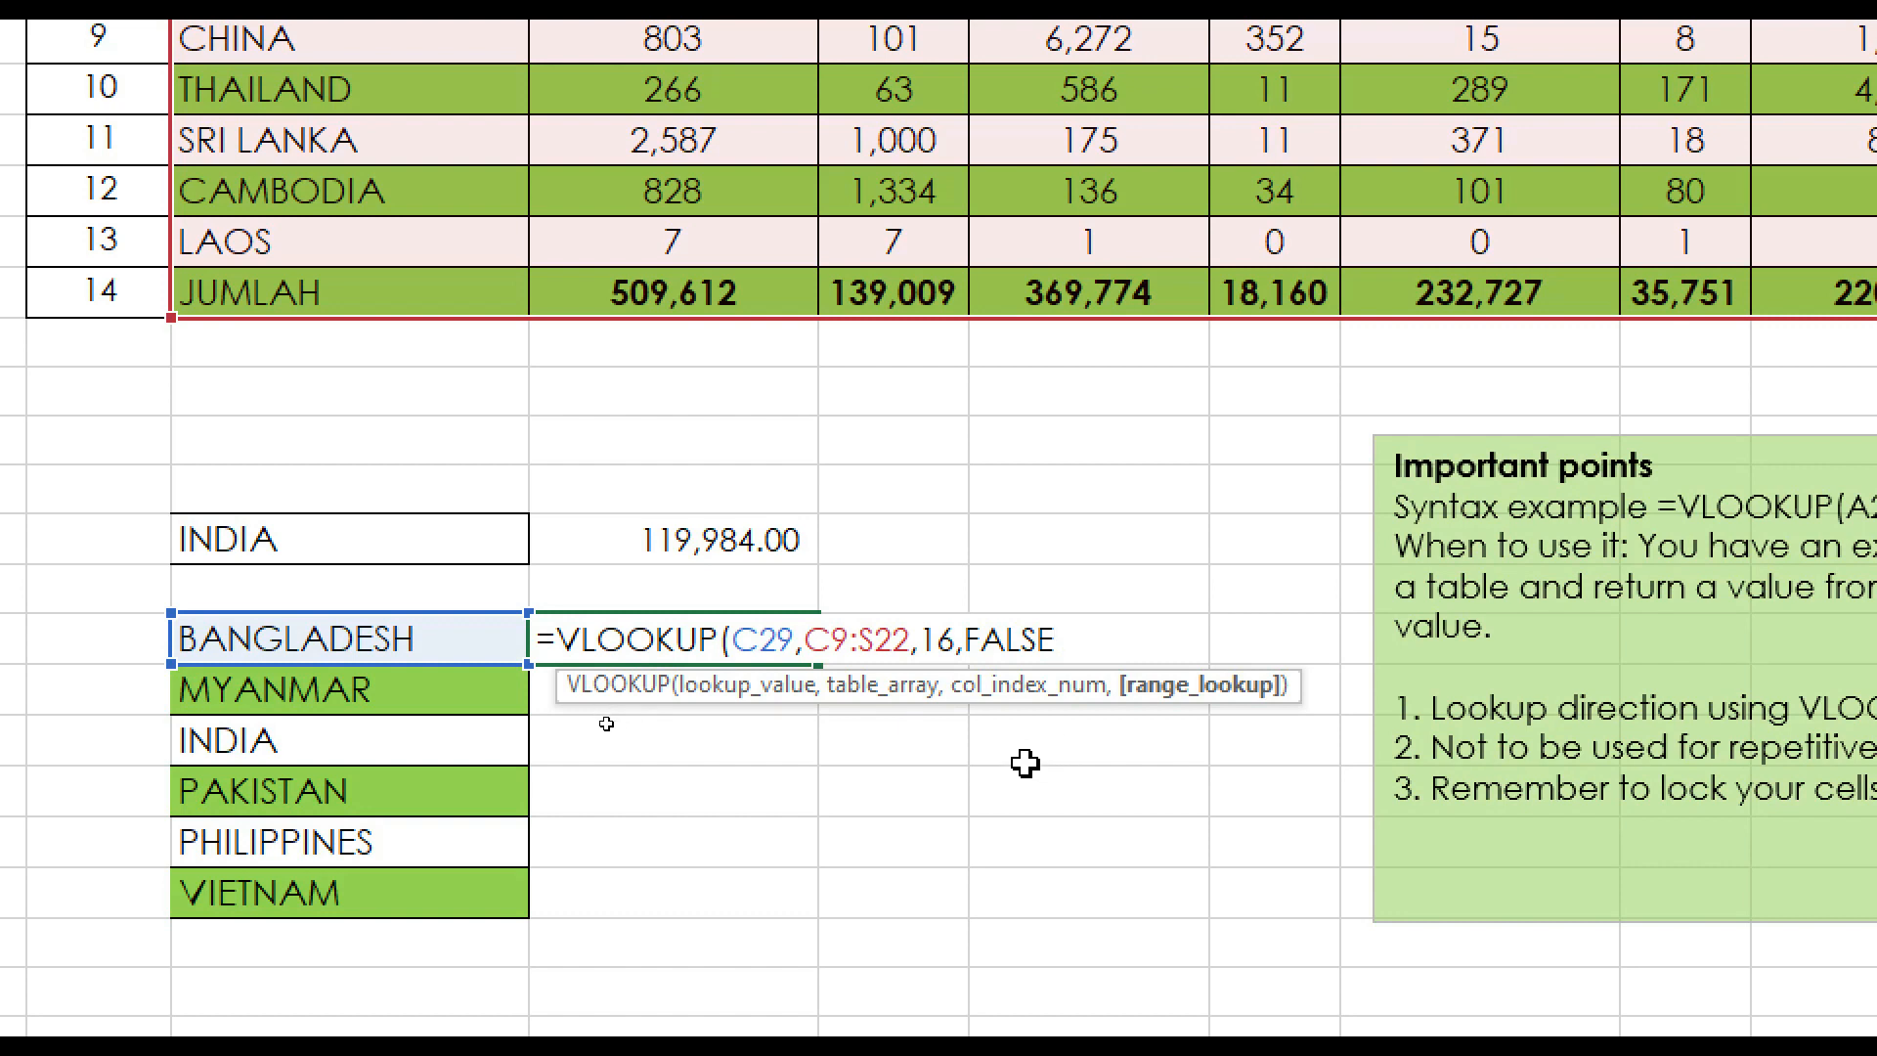
pyautogui.press('Return')
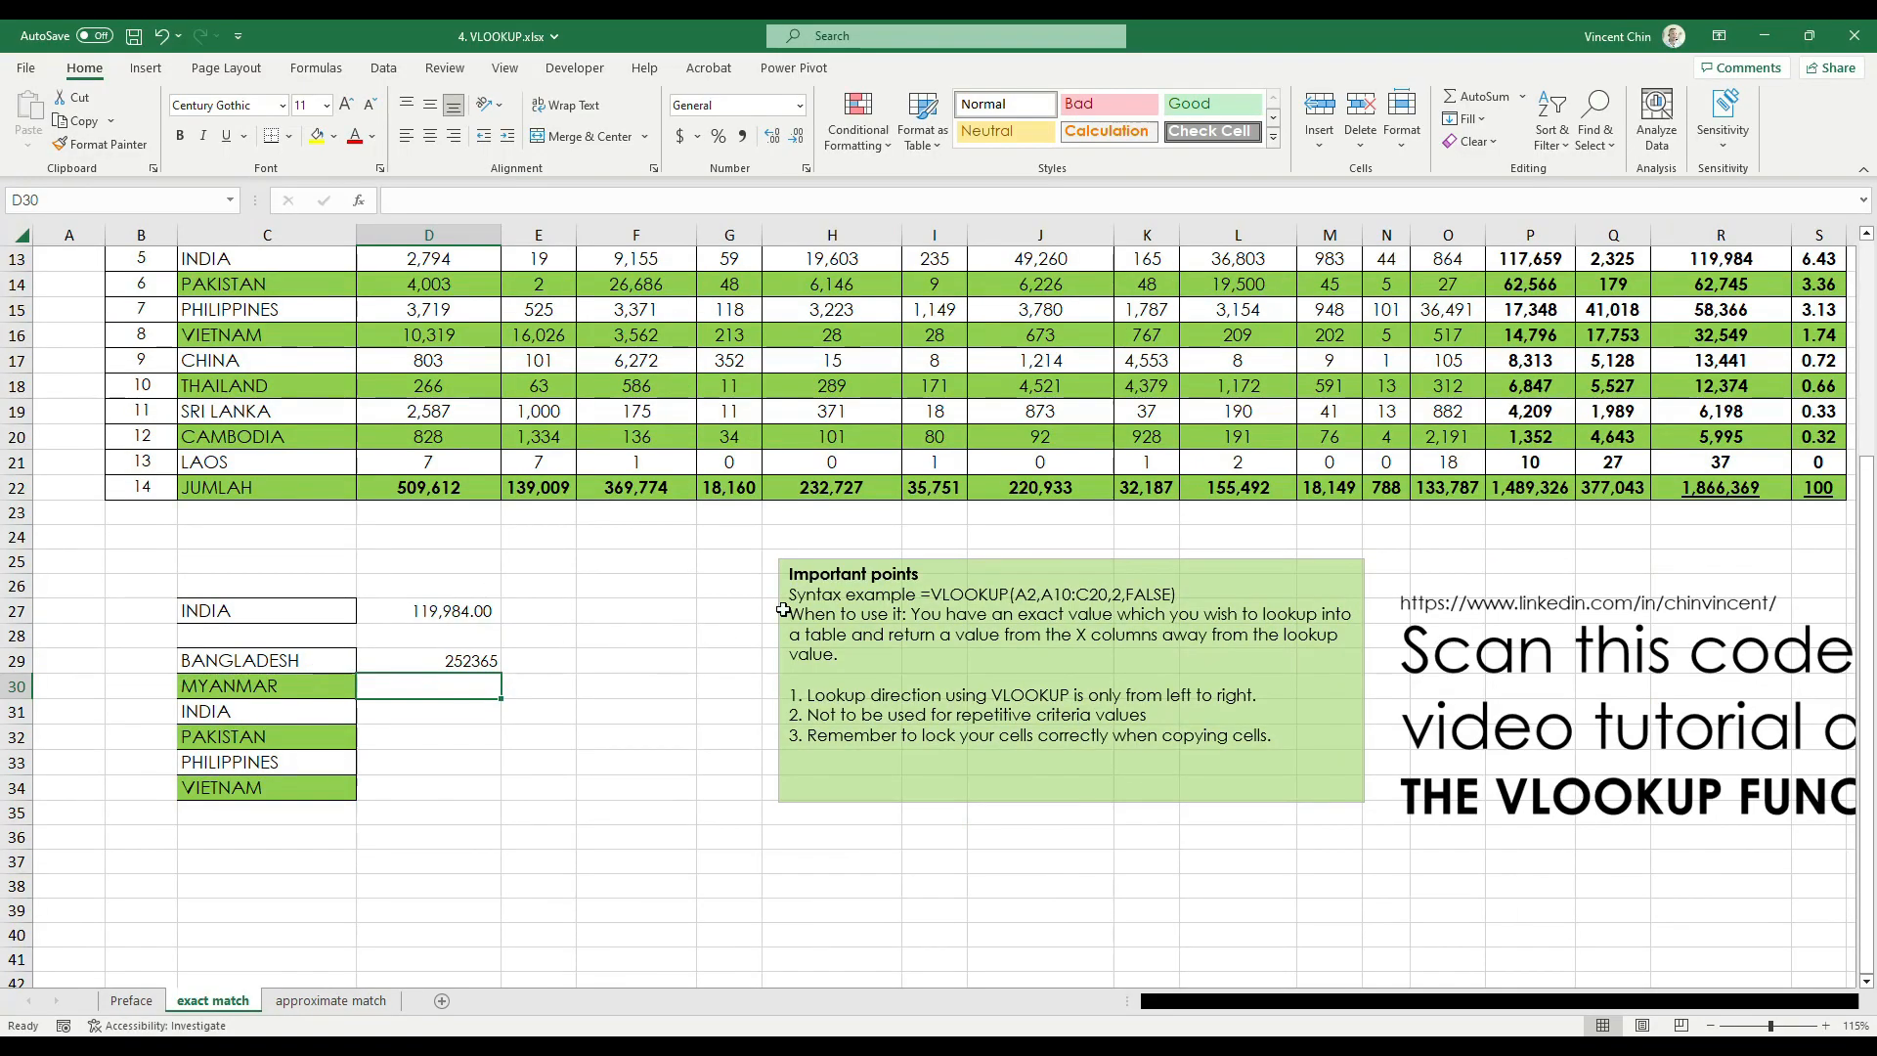
# Check the D29 result against Bangladesh's overall total in column R of the nationality table
pyautogui.scroll(1, 317, 370)
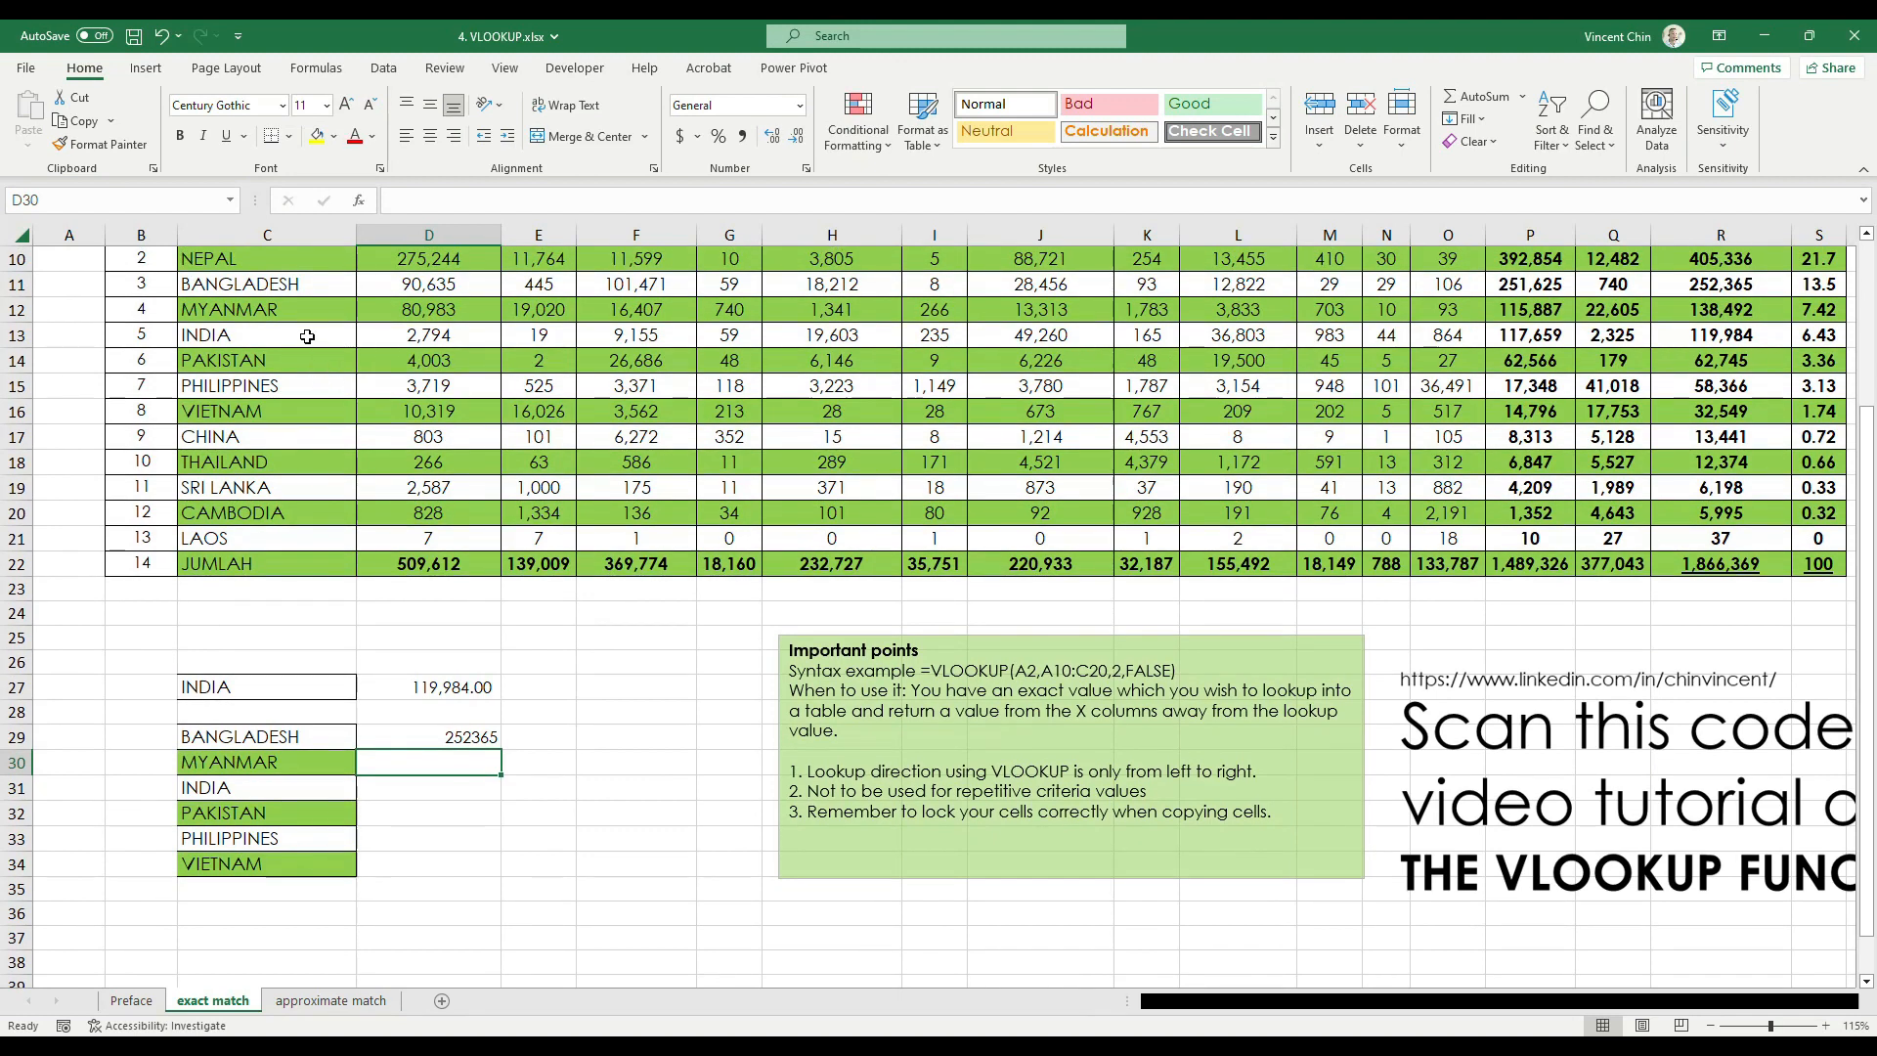
pyautogui.scroll(1, 307, 336)
pyautogui.hotkey('ctrl', '2')
pyautogui.moveTo(311, 361)
pyautogui.mouseDown()
pyautogui.moveTo(259, 353)
pyautogui.moveTo(363, 390)
pyautogui.moveTo(260, 374)
pyautogui.mouseUp()
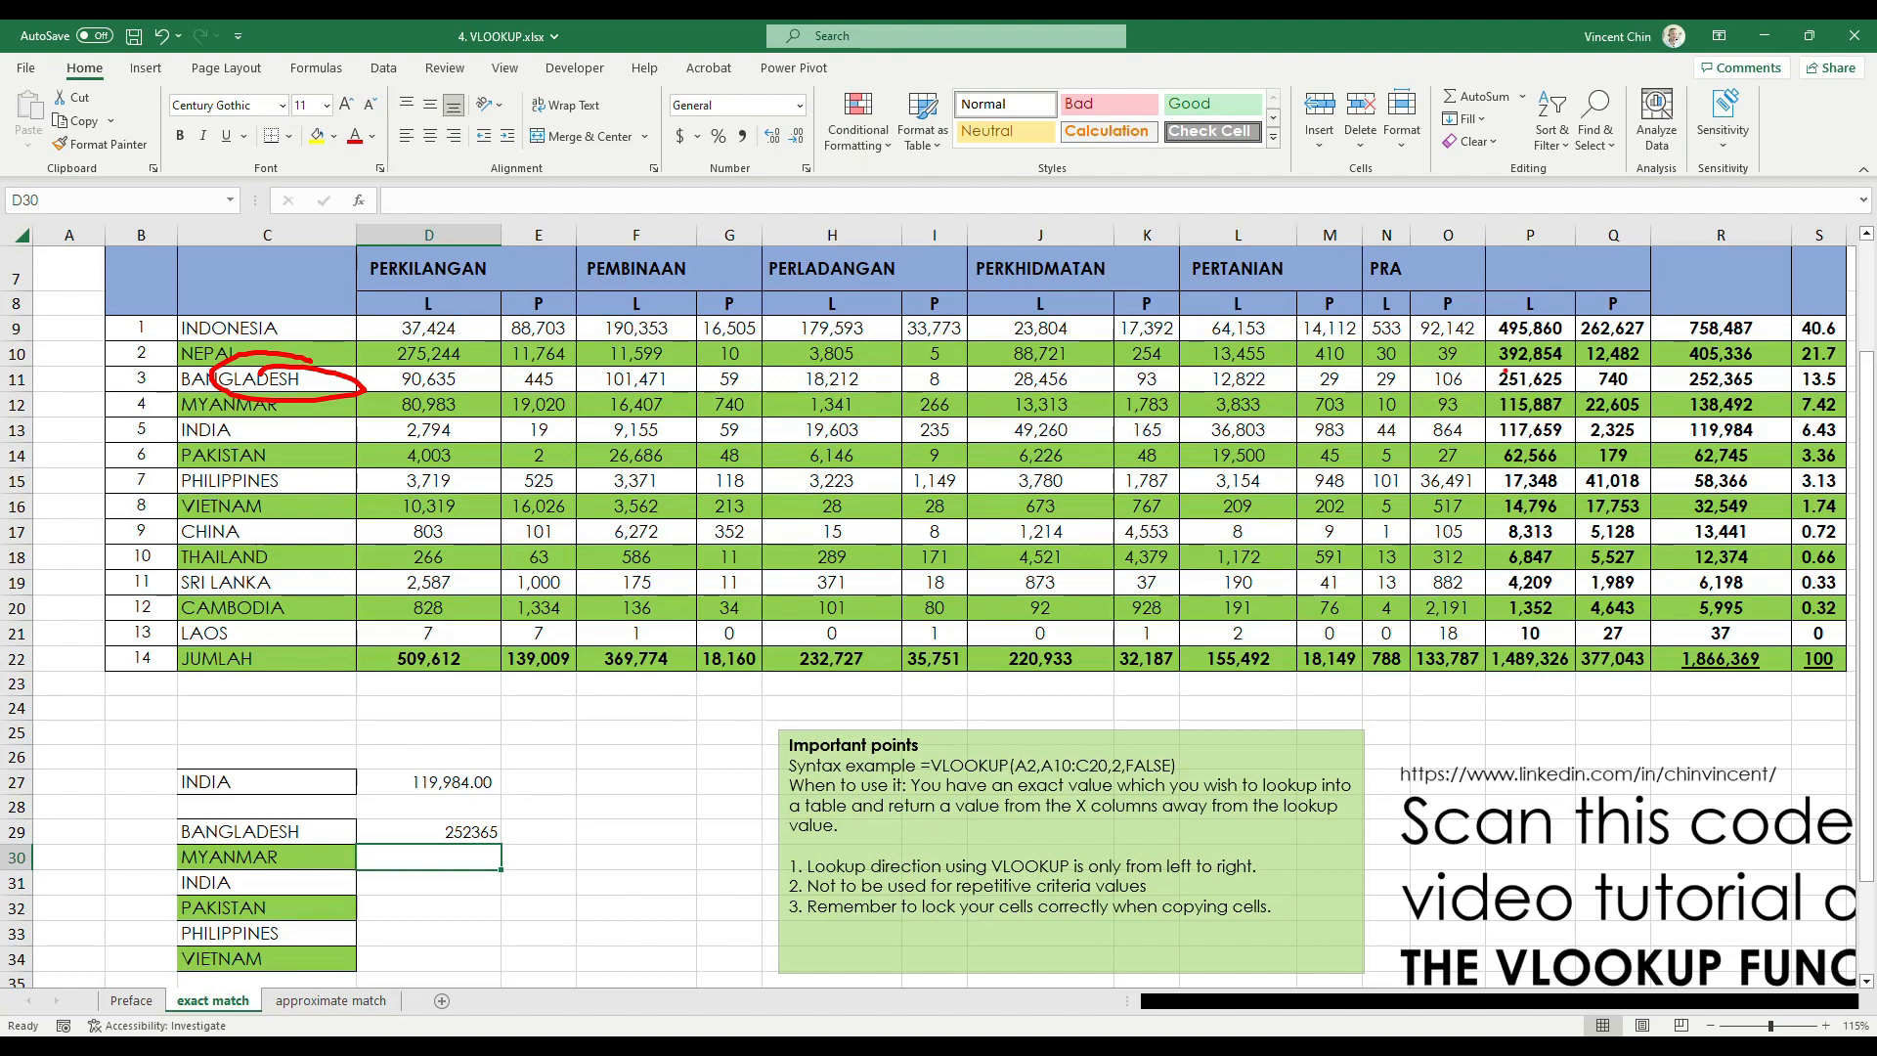
pyautogui.moveTo(1770, 379); pyautogui.dragTo(1750, 360)
pyautogui.moveTo(547, 816)
pyautogui.mouseDown()
pyautogui.moveTo(489, 813)
pyautogui.moveTo(459, 840)
pyautogui.moveTo(518, 804)
pyautogui.mouseUp()
pyautogui.press('Escape')
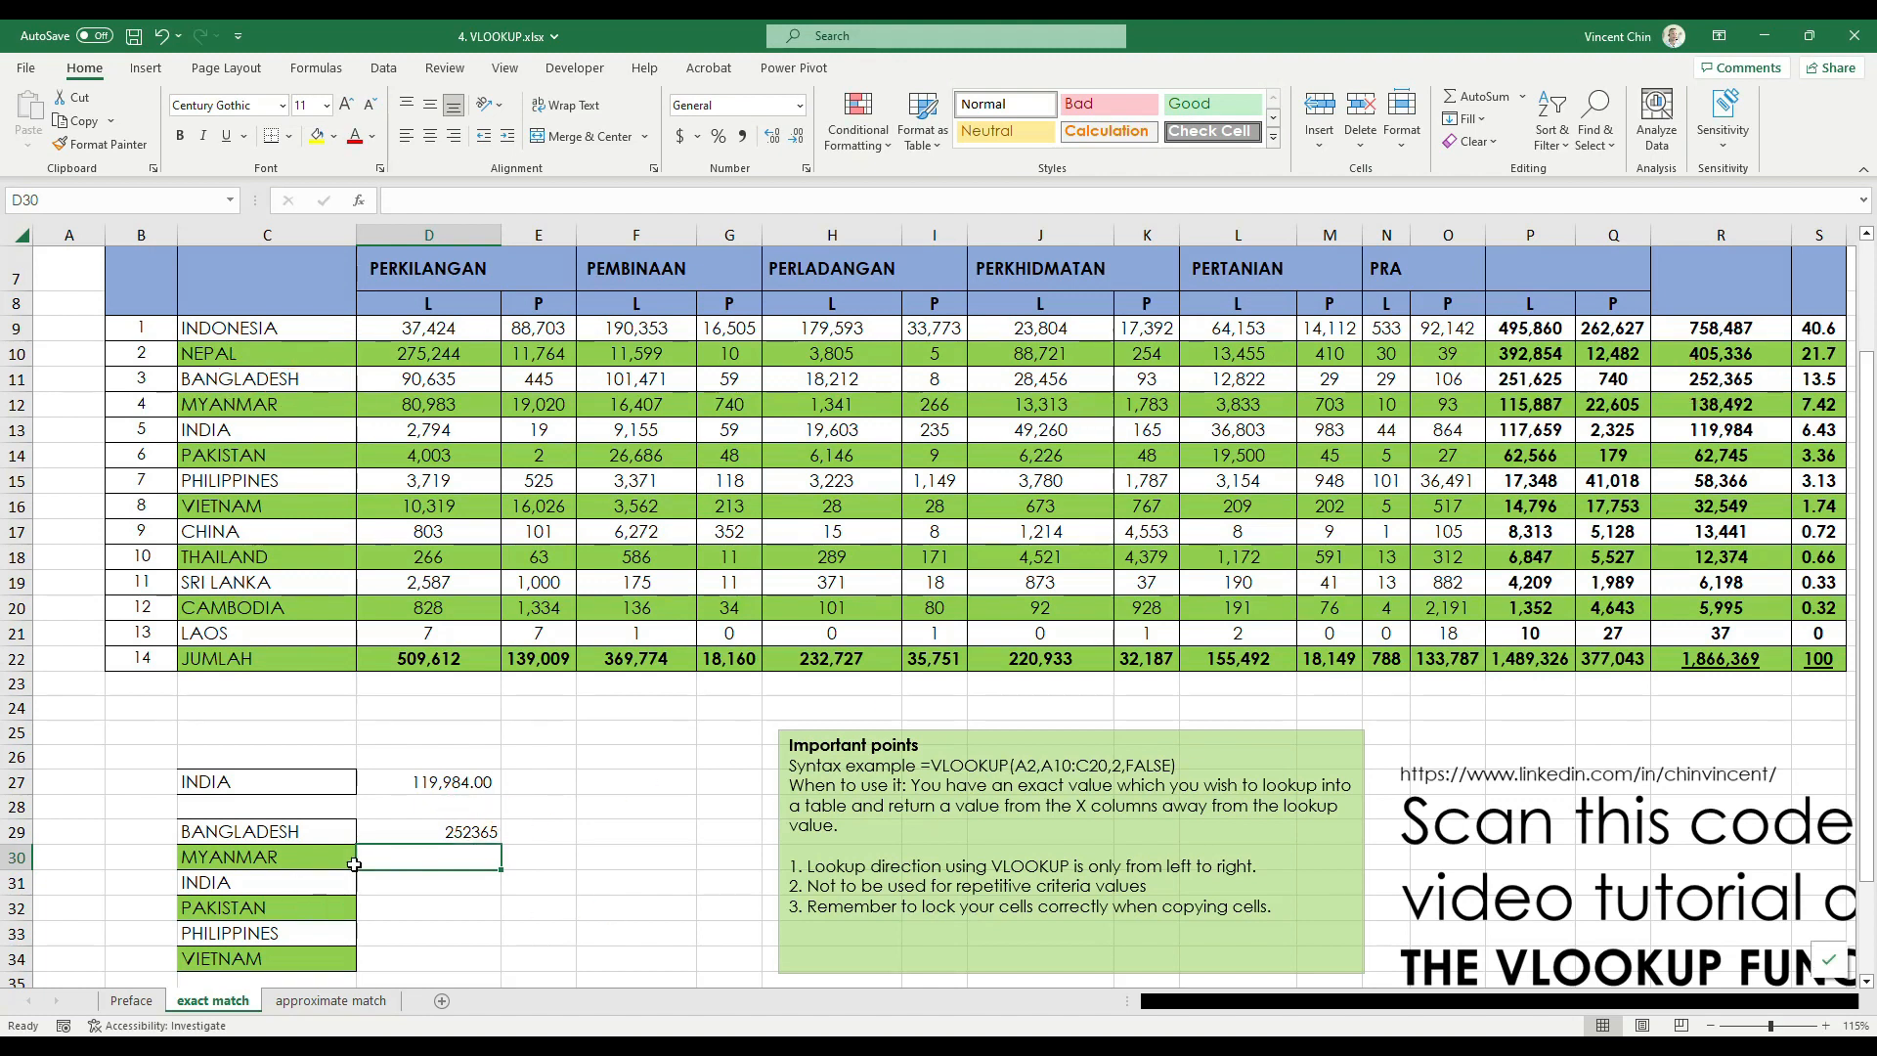
# Apply the comma number style to the Bangladesh total in D29
pyautogui.click(465, 839)
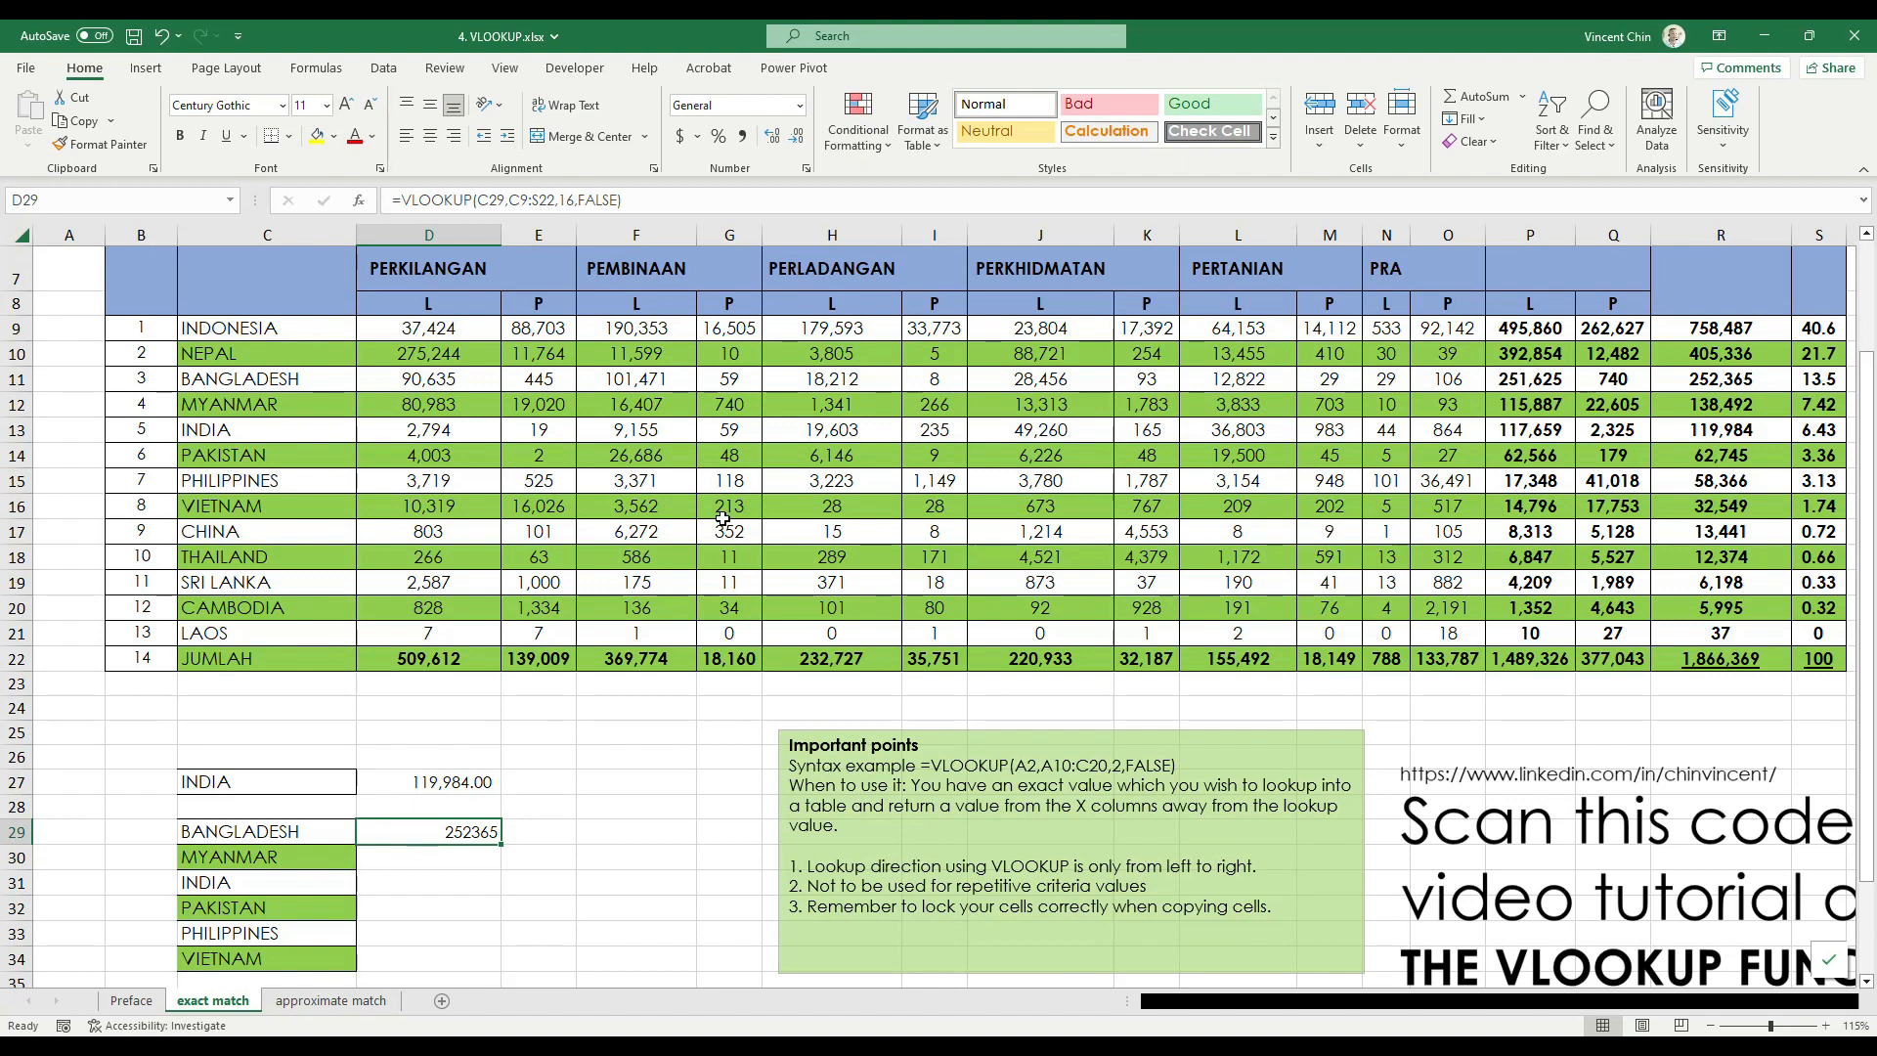
pyautogui.click(742, 136)
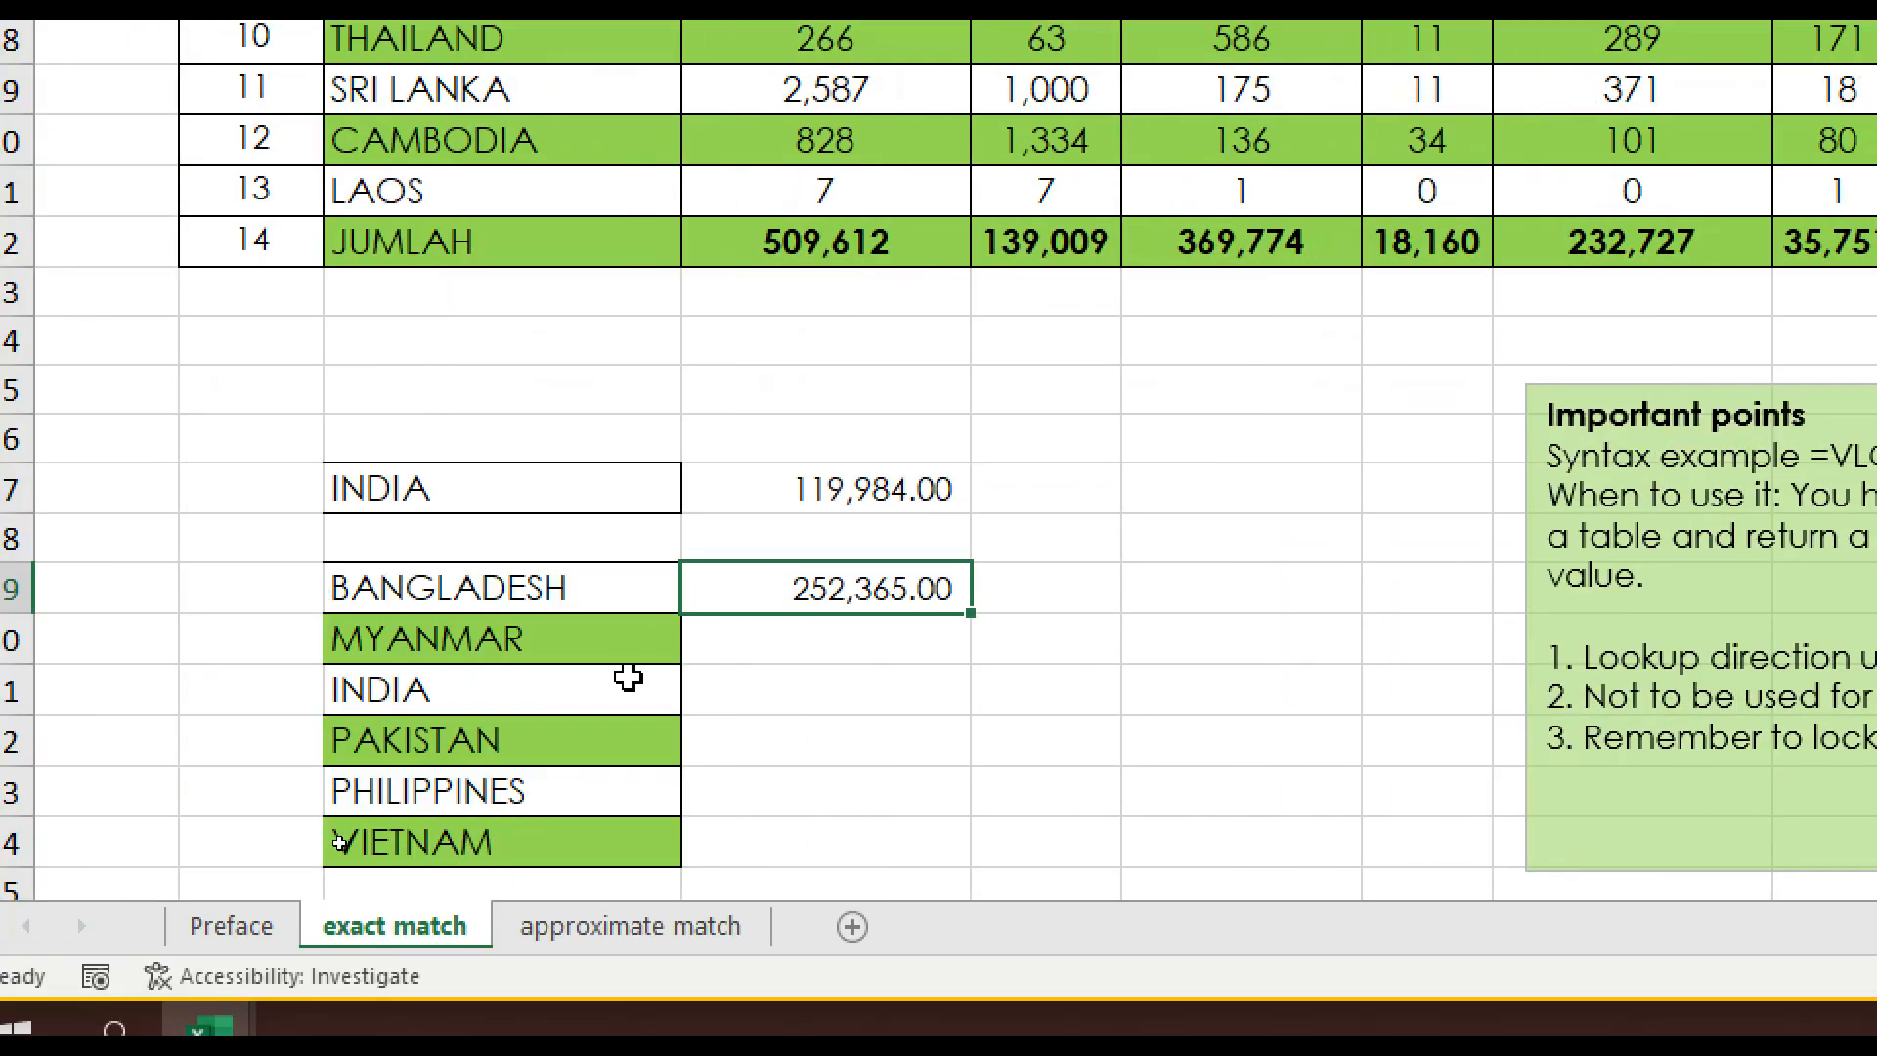
# Extend the D29 formula's lookup value to C29:C34 and apply the comma number style to the spilled results in D29:D34
pyautogui.scroll(-1, 629, 677)
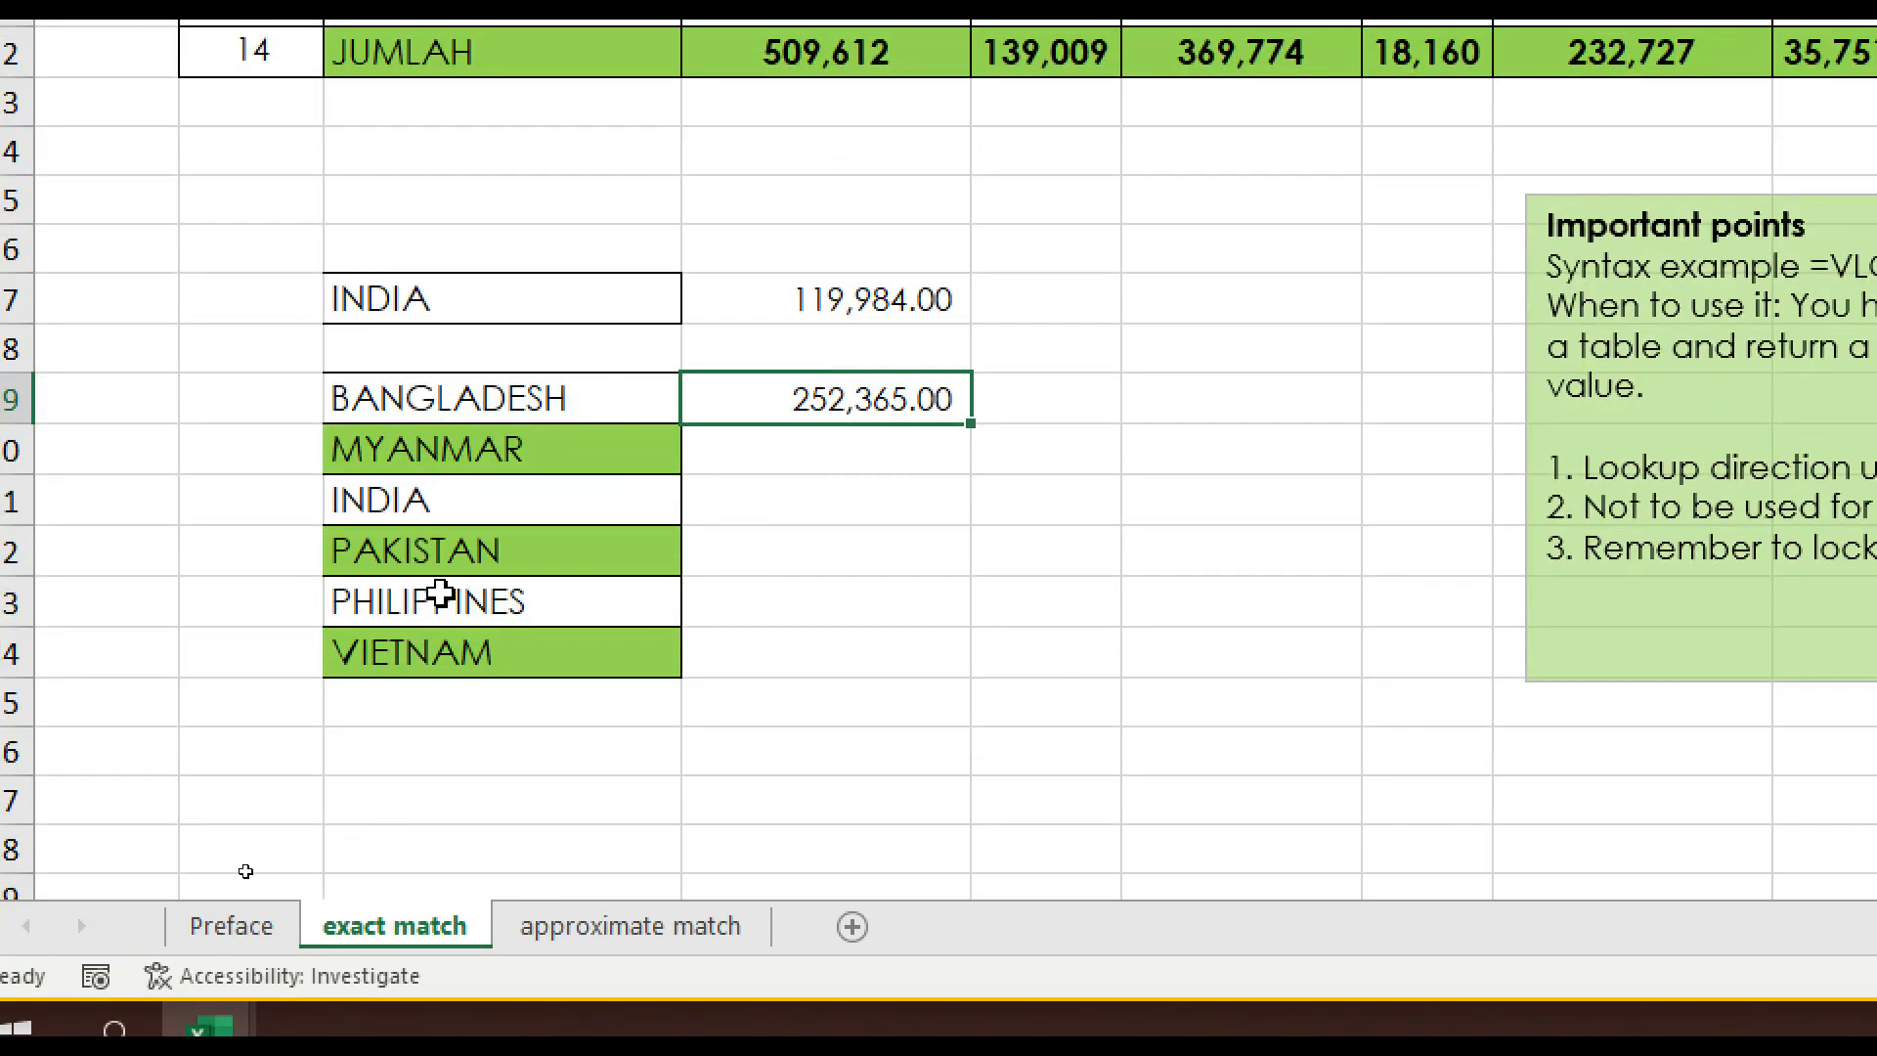
pyautogui.doubleClick(901, 398)
pyautogui.doubleClick(918, 401)
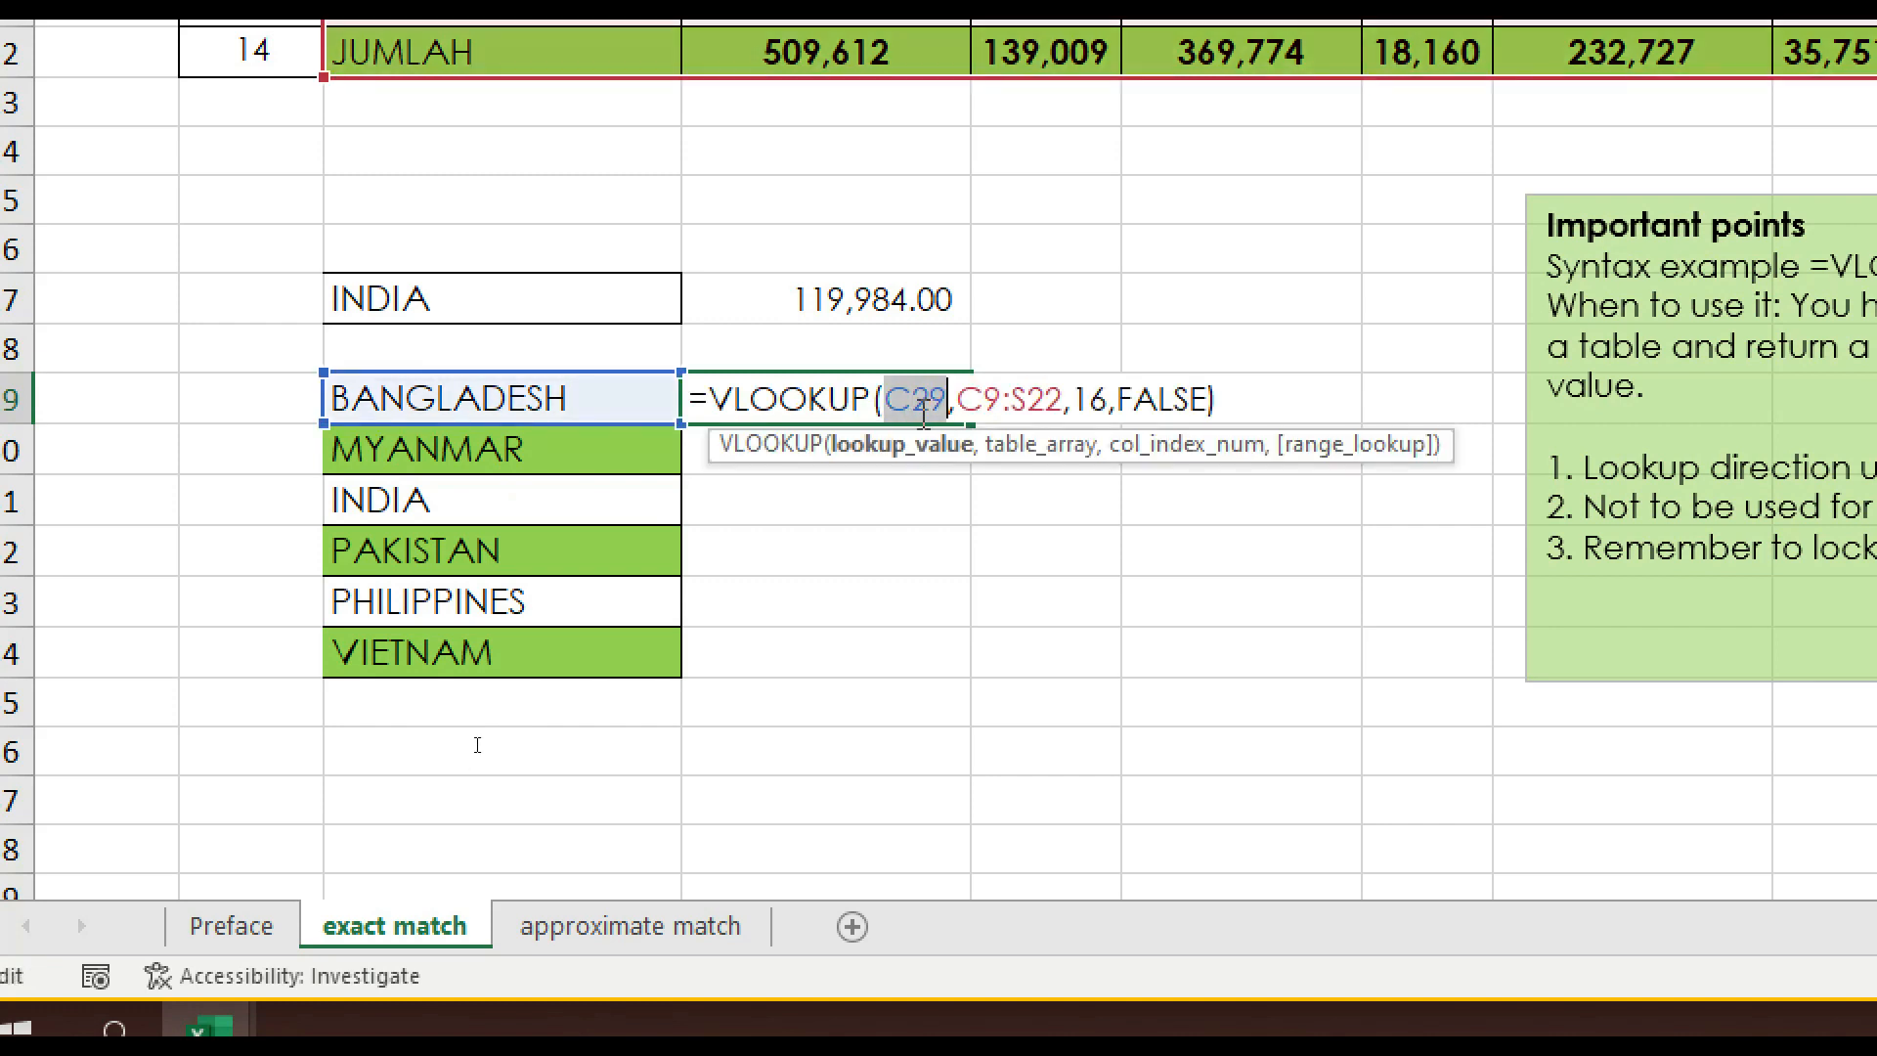
pyautogui.moveTo(562, 396); pyautogui.dragTo(504, 663)
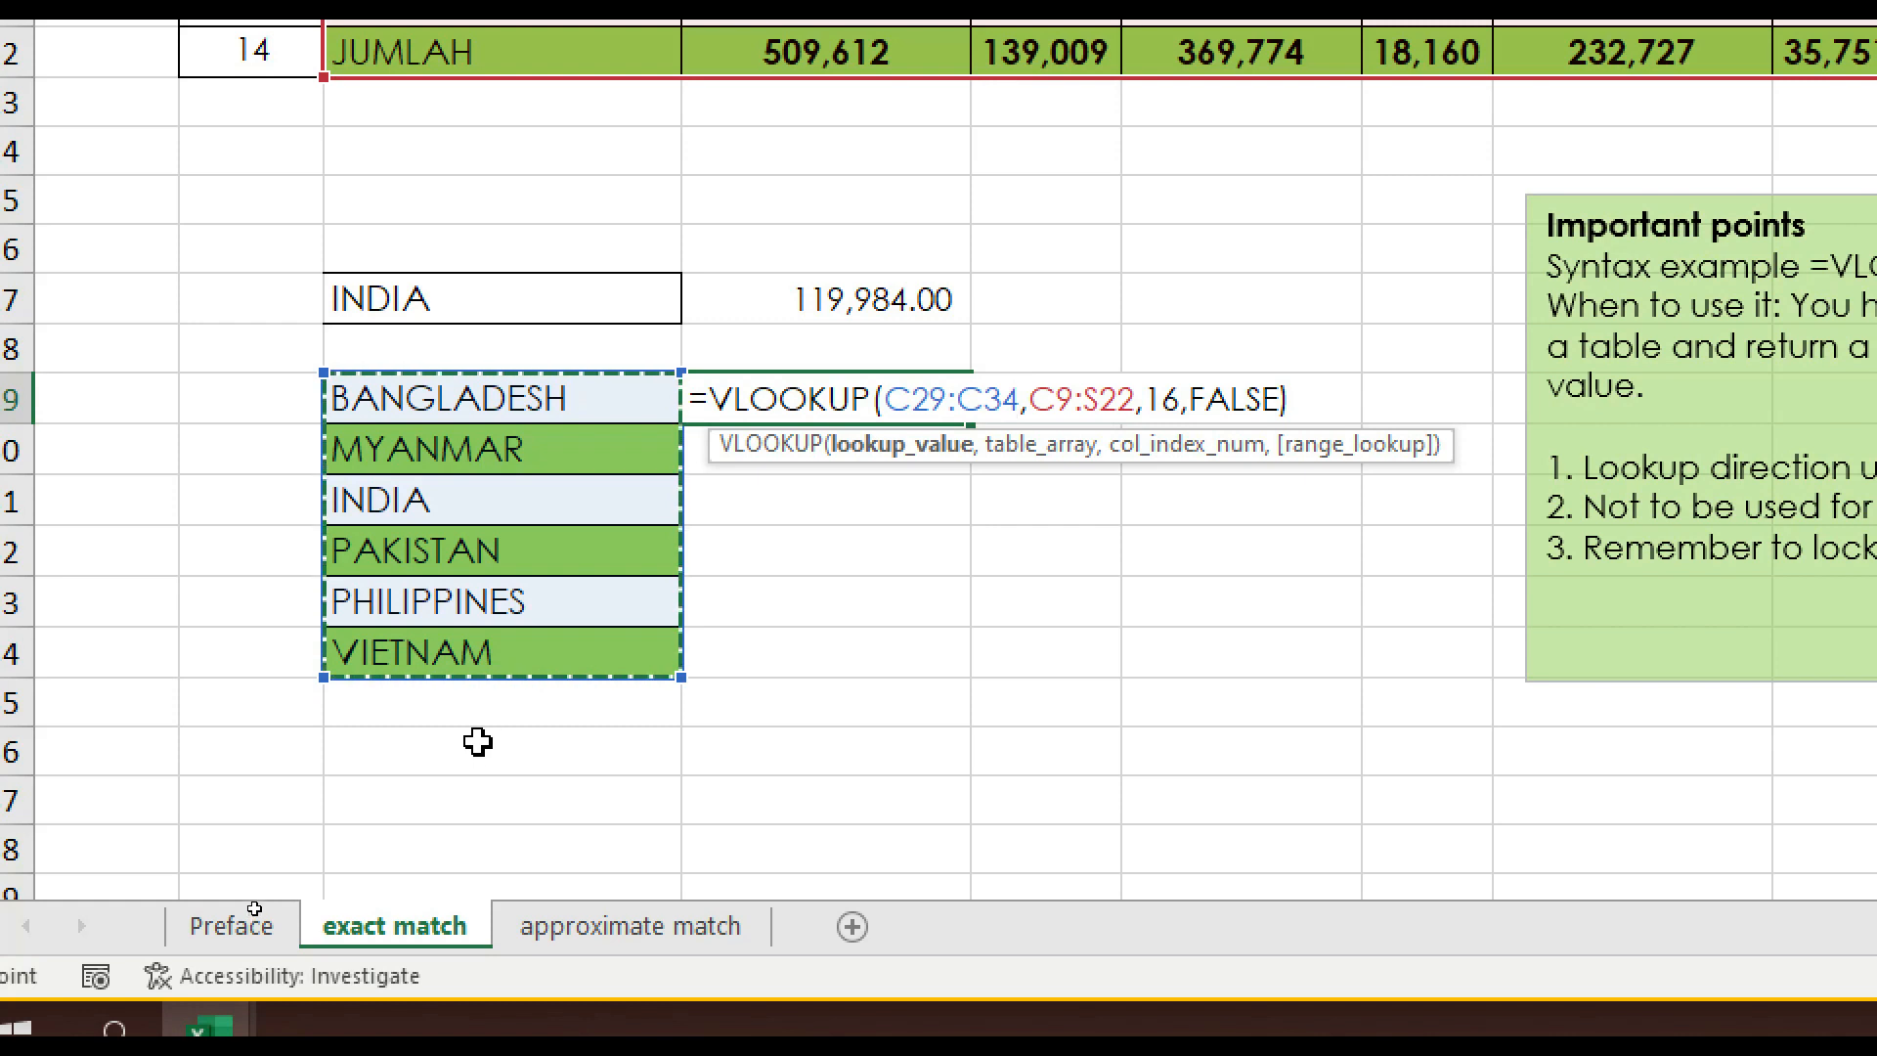
pyautogui.press('Return')
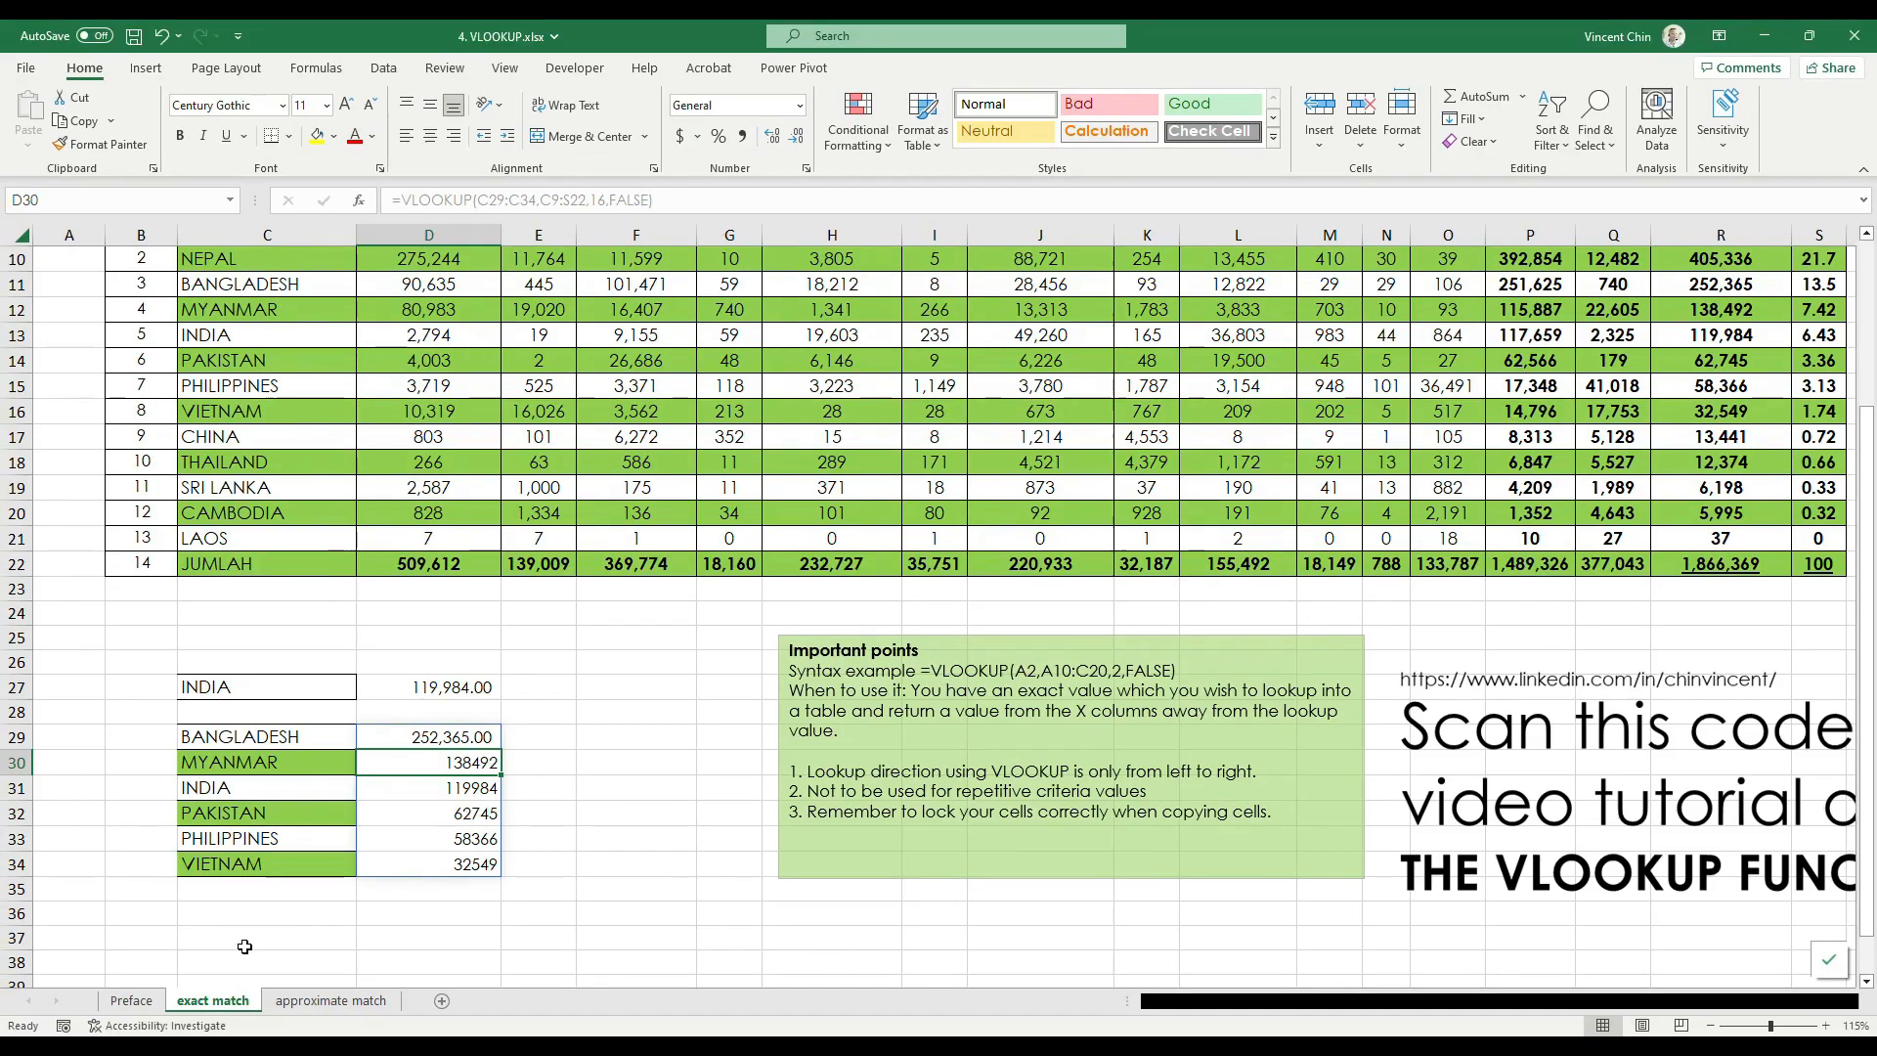
pyautogui.moveTo(490, 735); pyautogui.dragTo(474, 865)
pyautogui.click(743, 137)
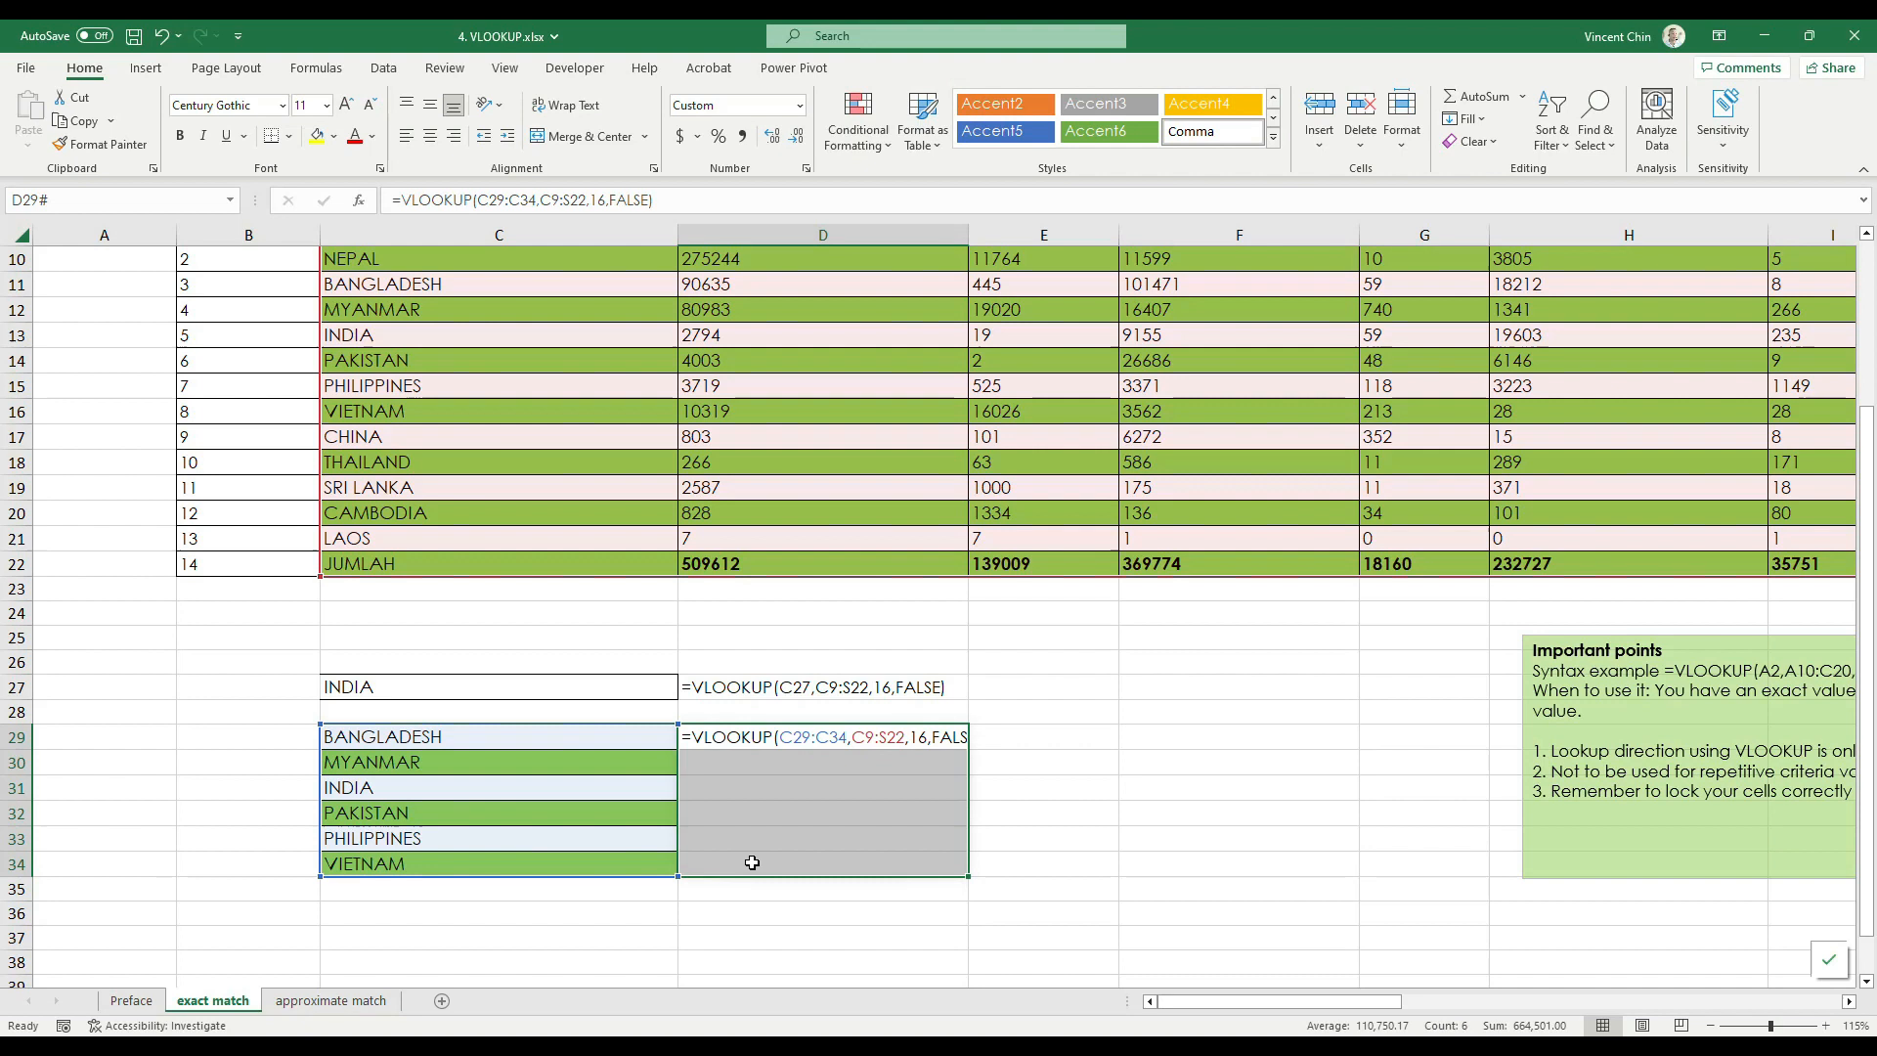
# Examine the formulas behind D29:D34 in formula view and switch back to displaying values
pyautogui.moveTo(733, 812); pyautogui.dragTo(871, 852)
pyautogui.click(845, 746)
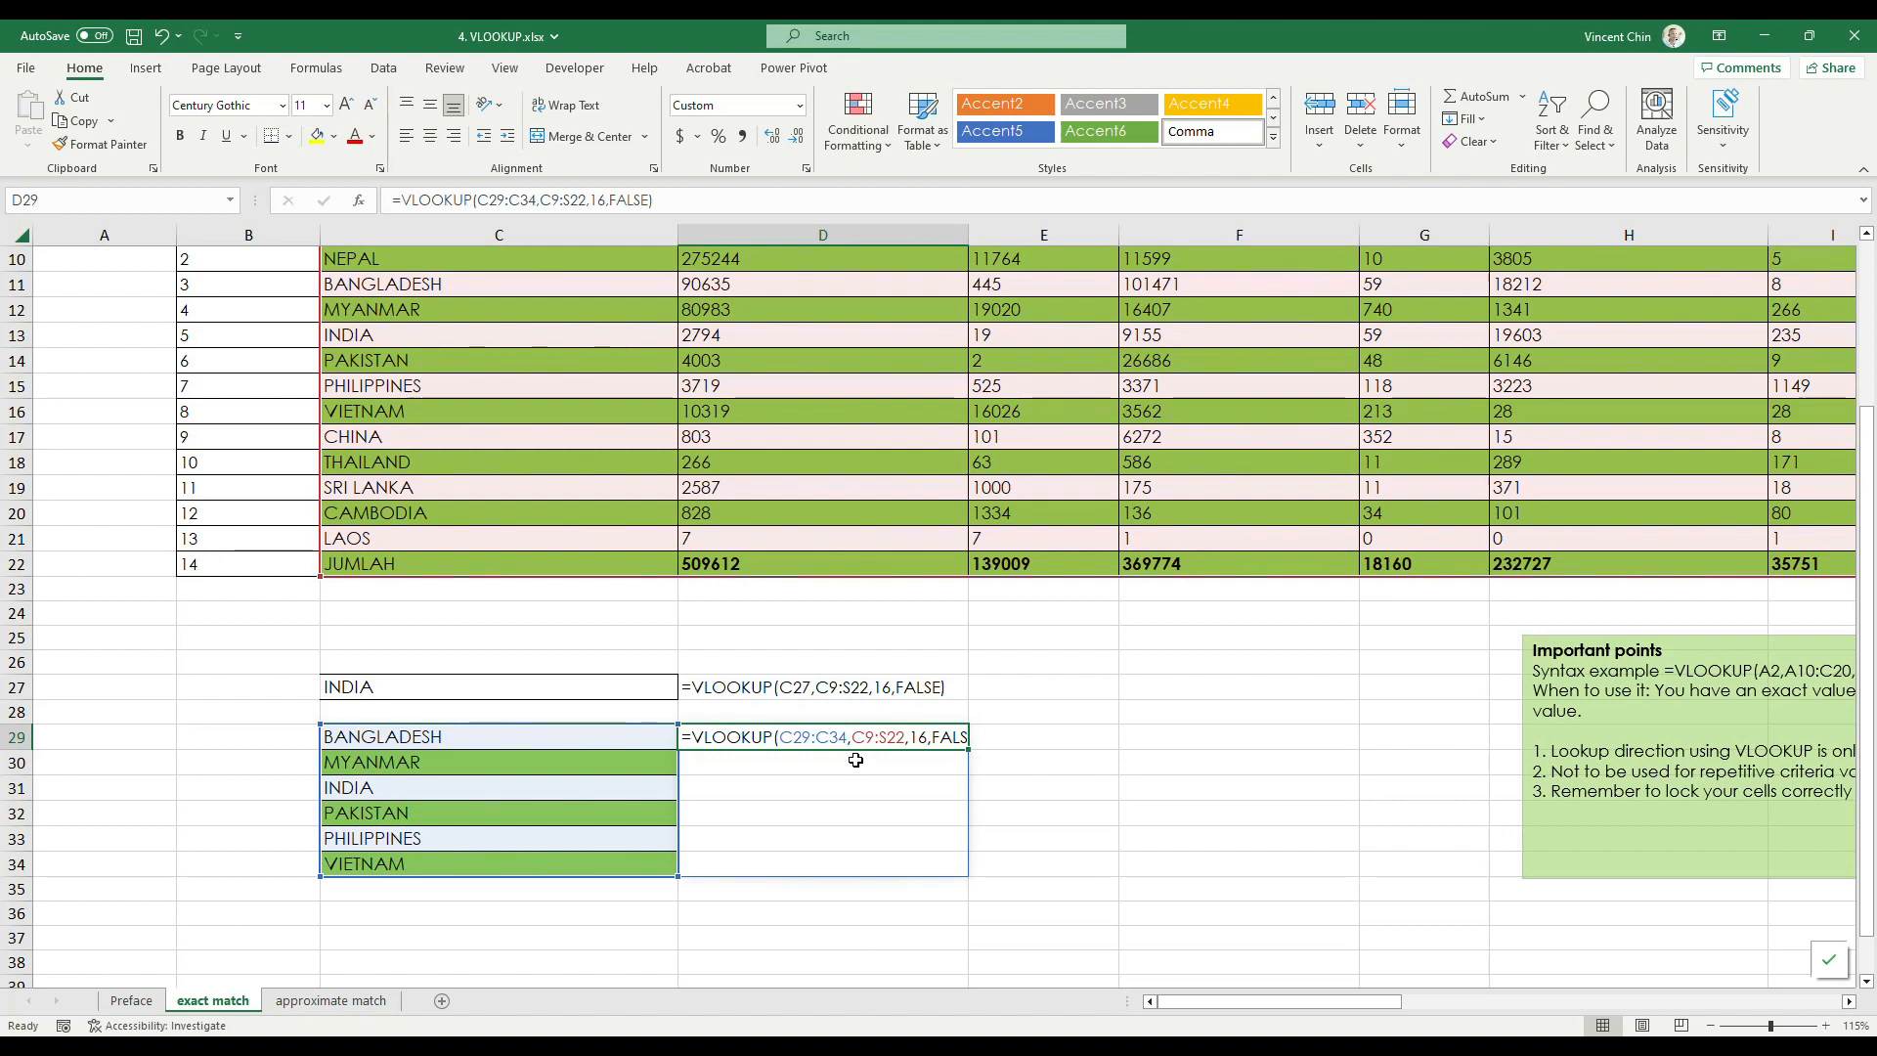
pyautogui.hotkey('ctrl', '`')
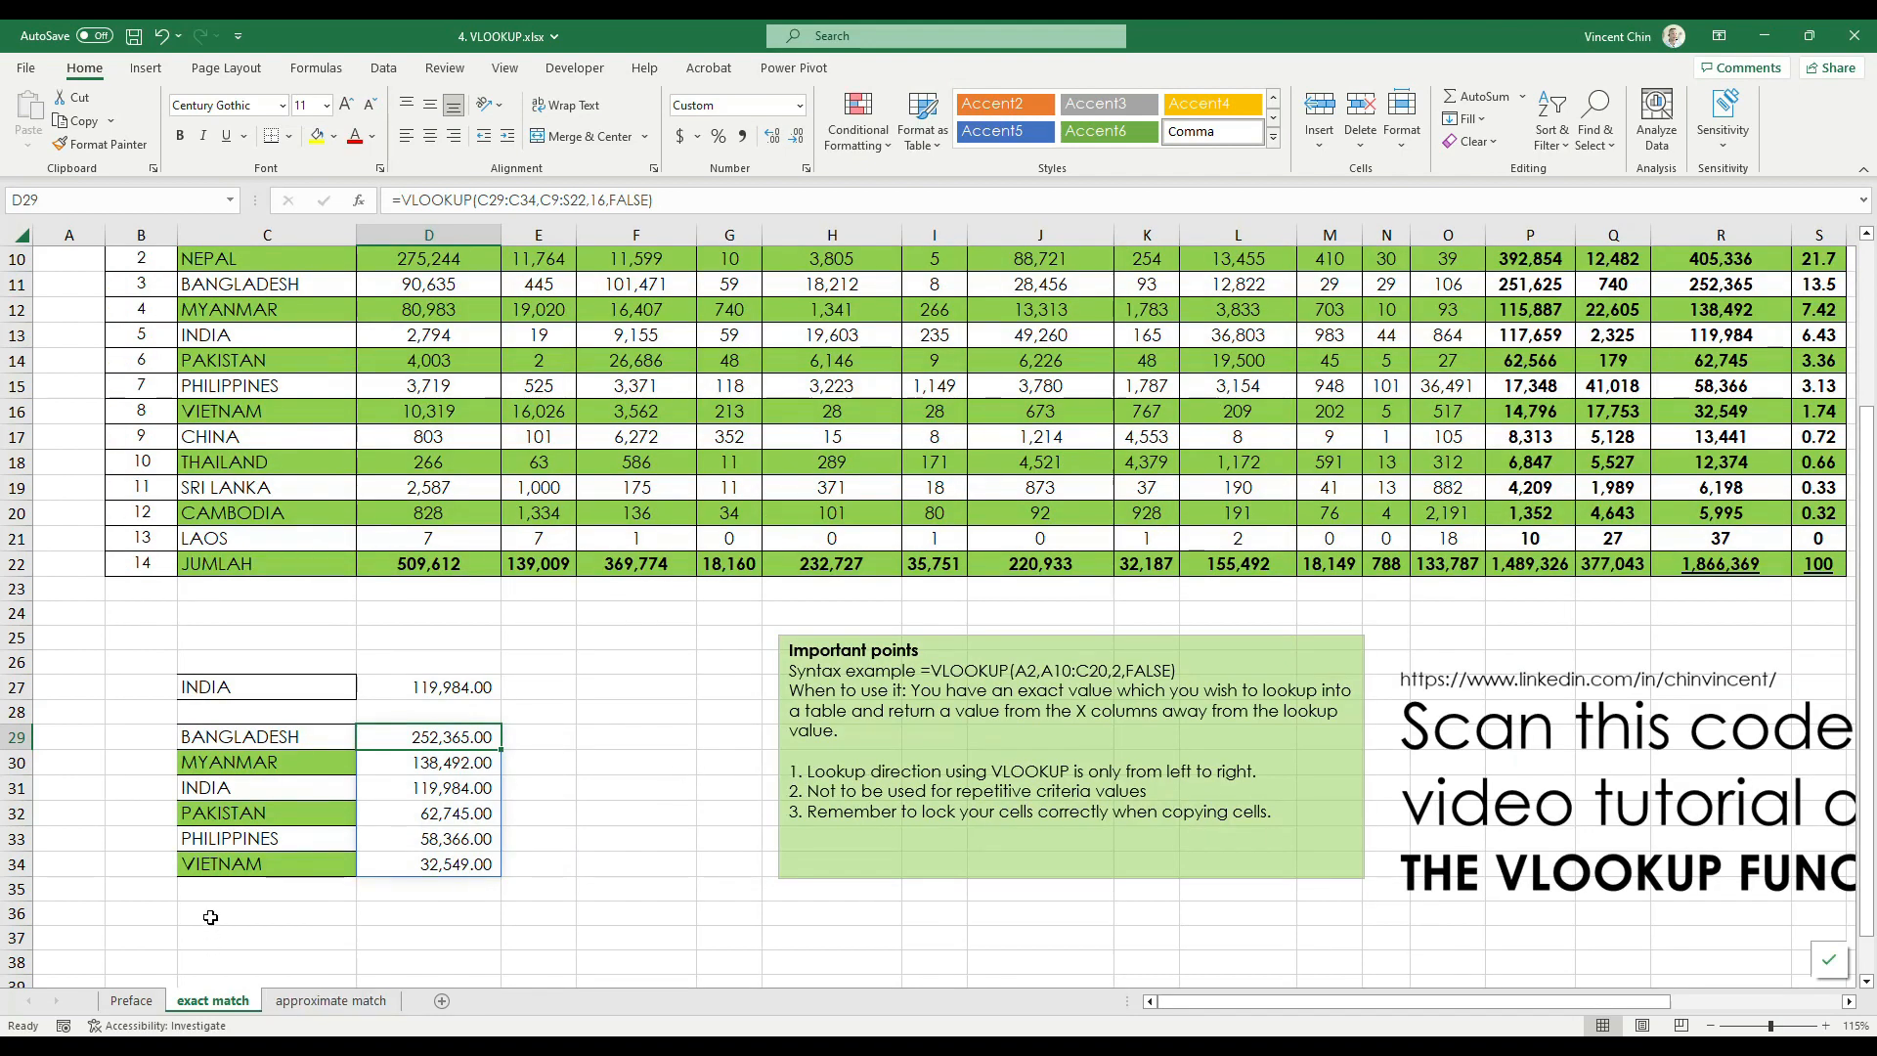
# Compare the formula shown for the source cell D29 with the one shown for the spilled cell D30
pyautogui.moveTo(348, 165)
pyautogui.mouseDown()
pyautogui.moveTo(653, 203)
pyautogui.moveTo(721, 232)
pyautogui.mouseUp()
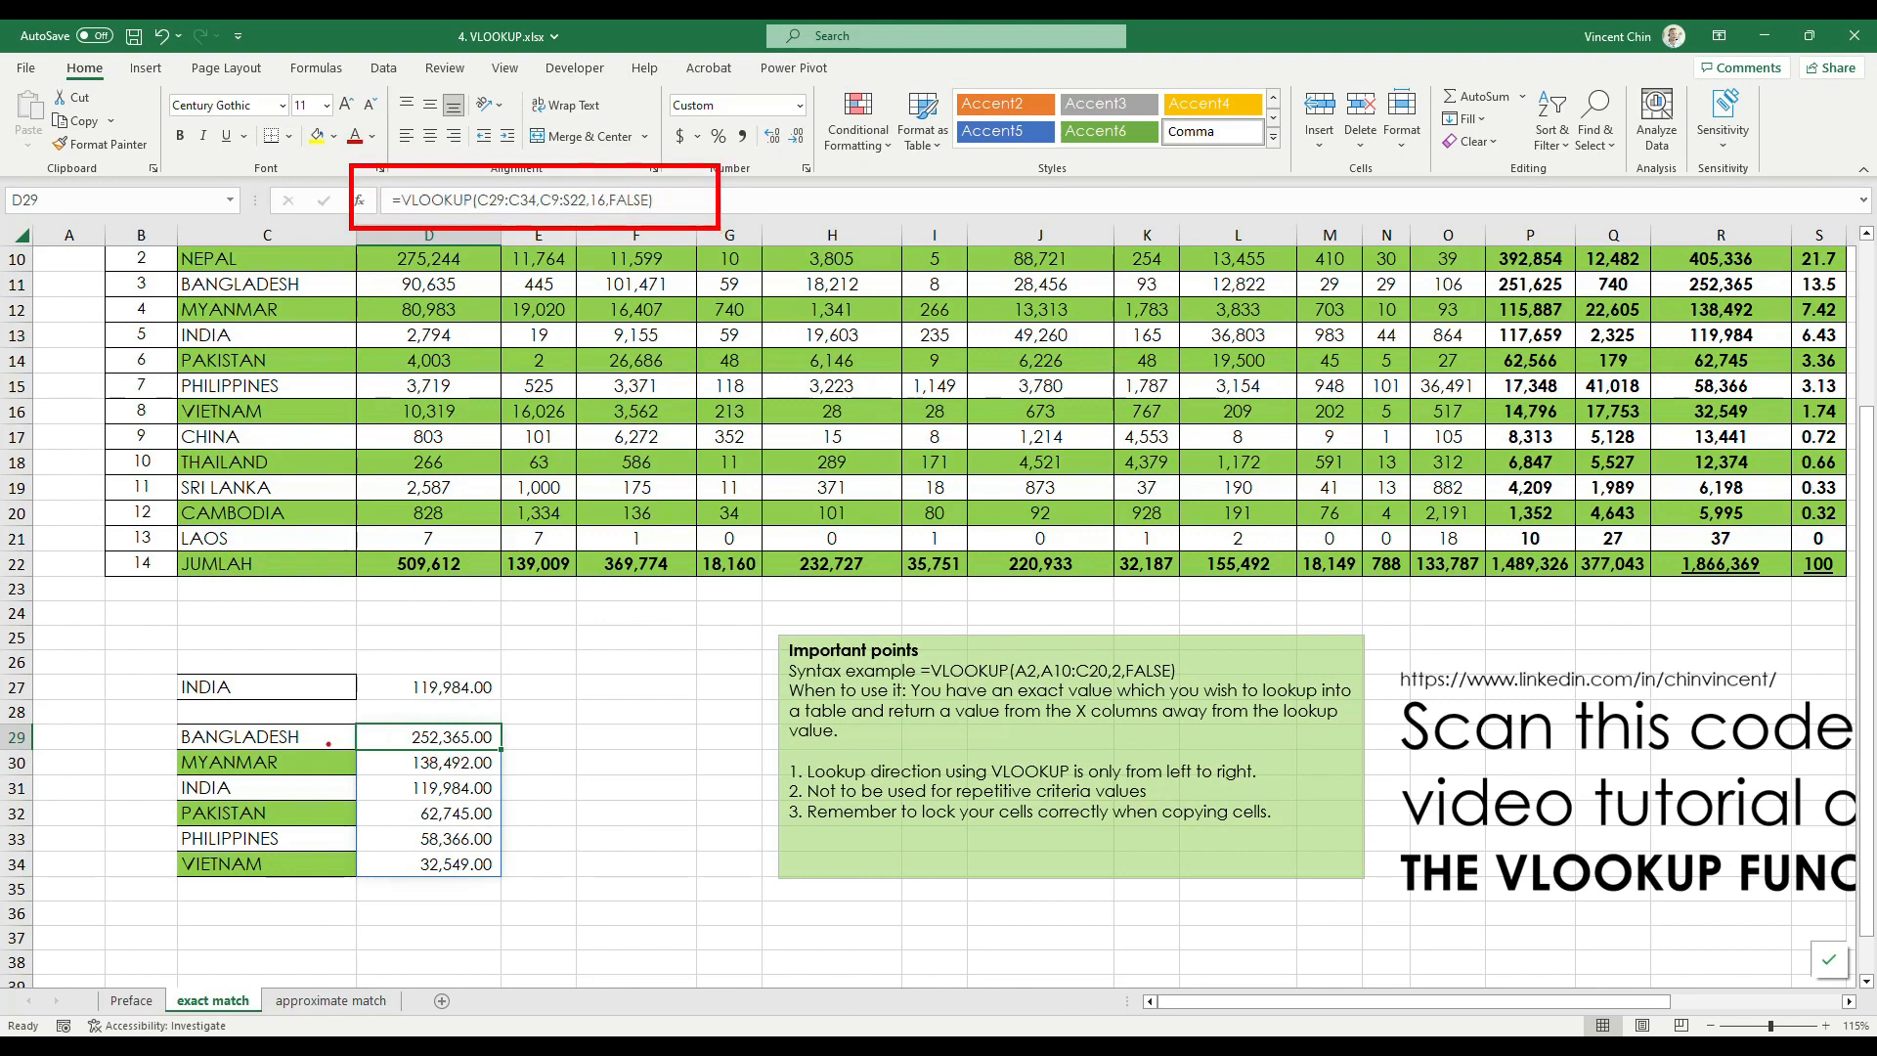
pyautogui.press('Escape')
pyautogui.click(420, 763)
pyautogui.hotkey('ctrl', '2')
pyautogui.moveTo(498, 747)
pyautogui.mouseDown()
pyautogui.moveTo(402, 768)
pyautogui.moveTo(505, 764)
pyautogui.mouseUp()
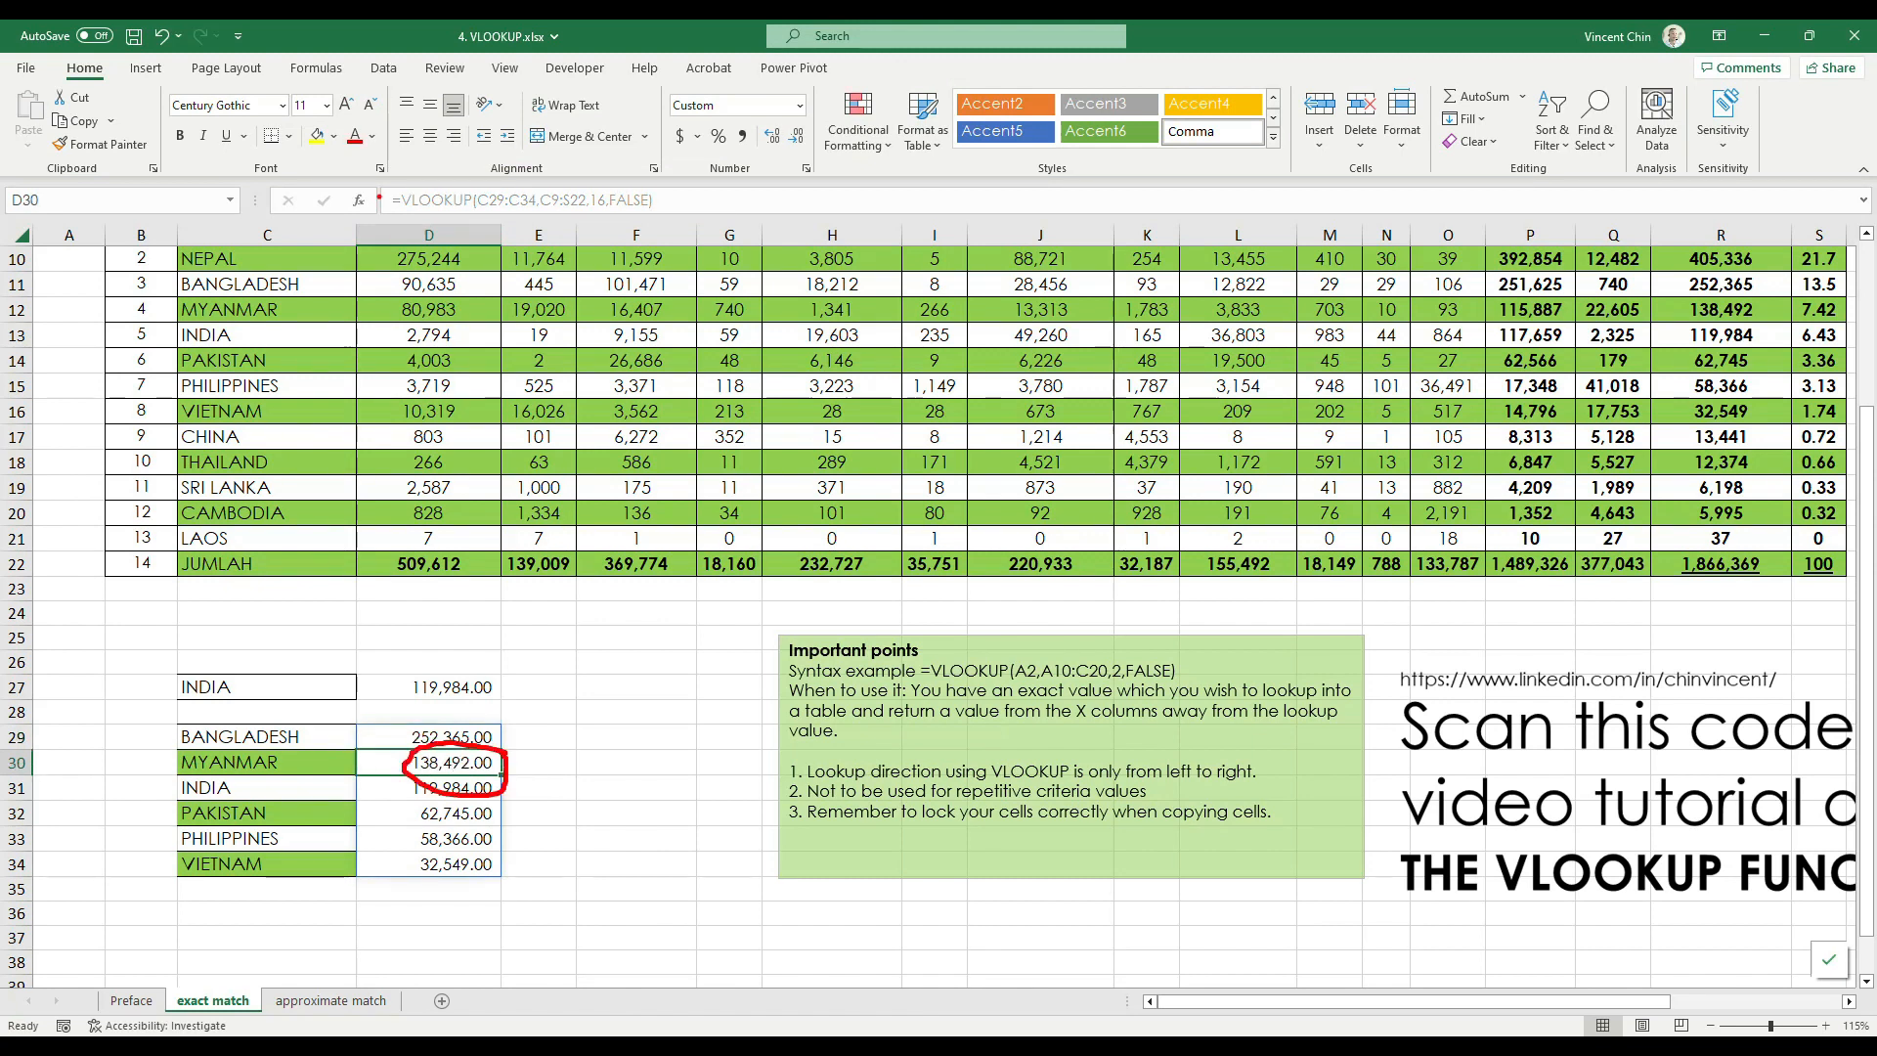
pyautogui.moveTo(466, 171)
pyautogui.mouseDown()
pyautogui.moveTo(657, 185)
pyautogui.moveTo(479, 264)
pyautogui.moveTo(418, 161)
pyautogui.mouseUp()
pyautogui.press('Escape')
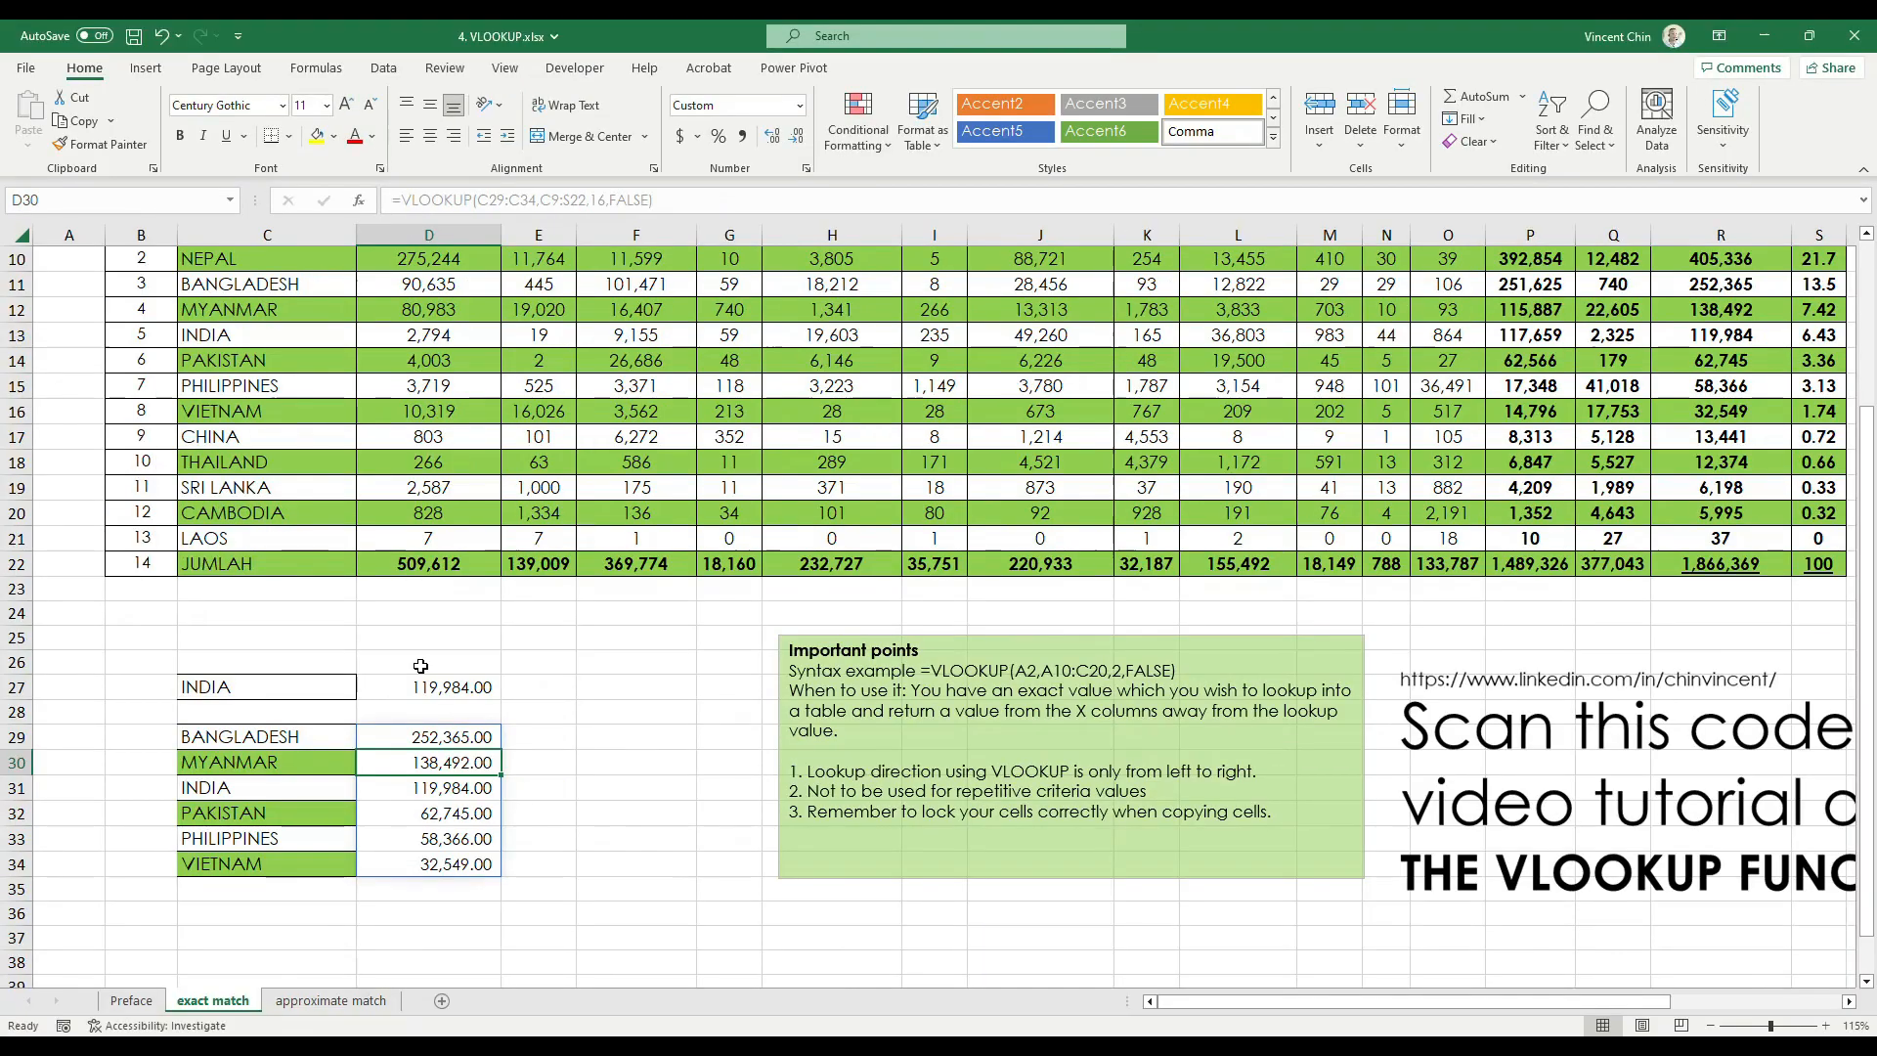
# Recheck the formulas of D29 and D30, open the spilled D30 formula for editing, cancel the edit and select F31
pyautogui.click(421, 736)
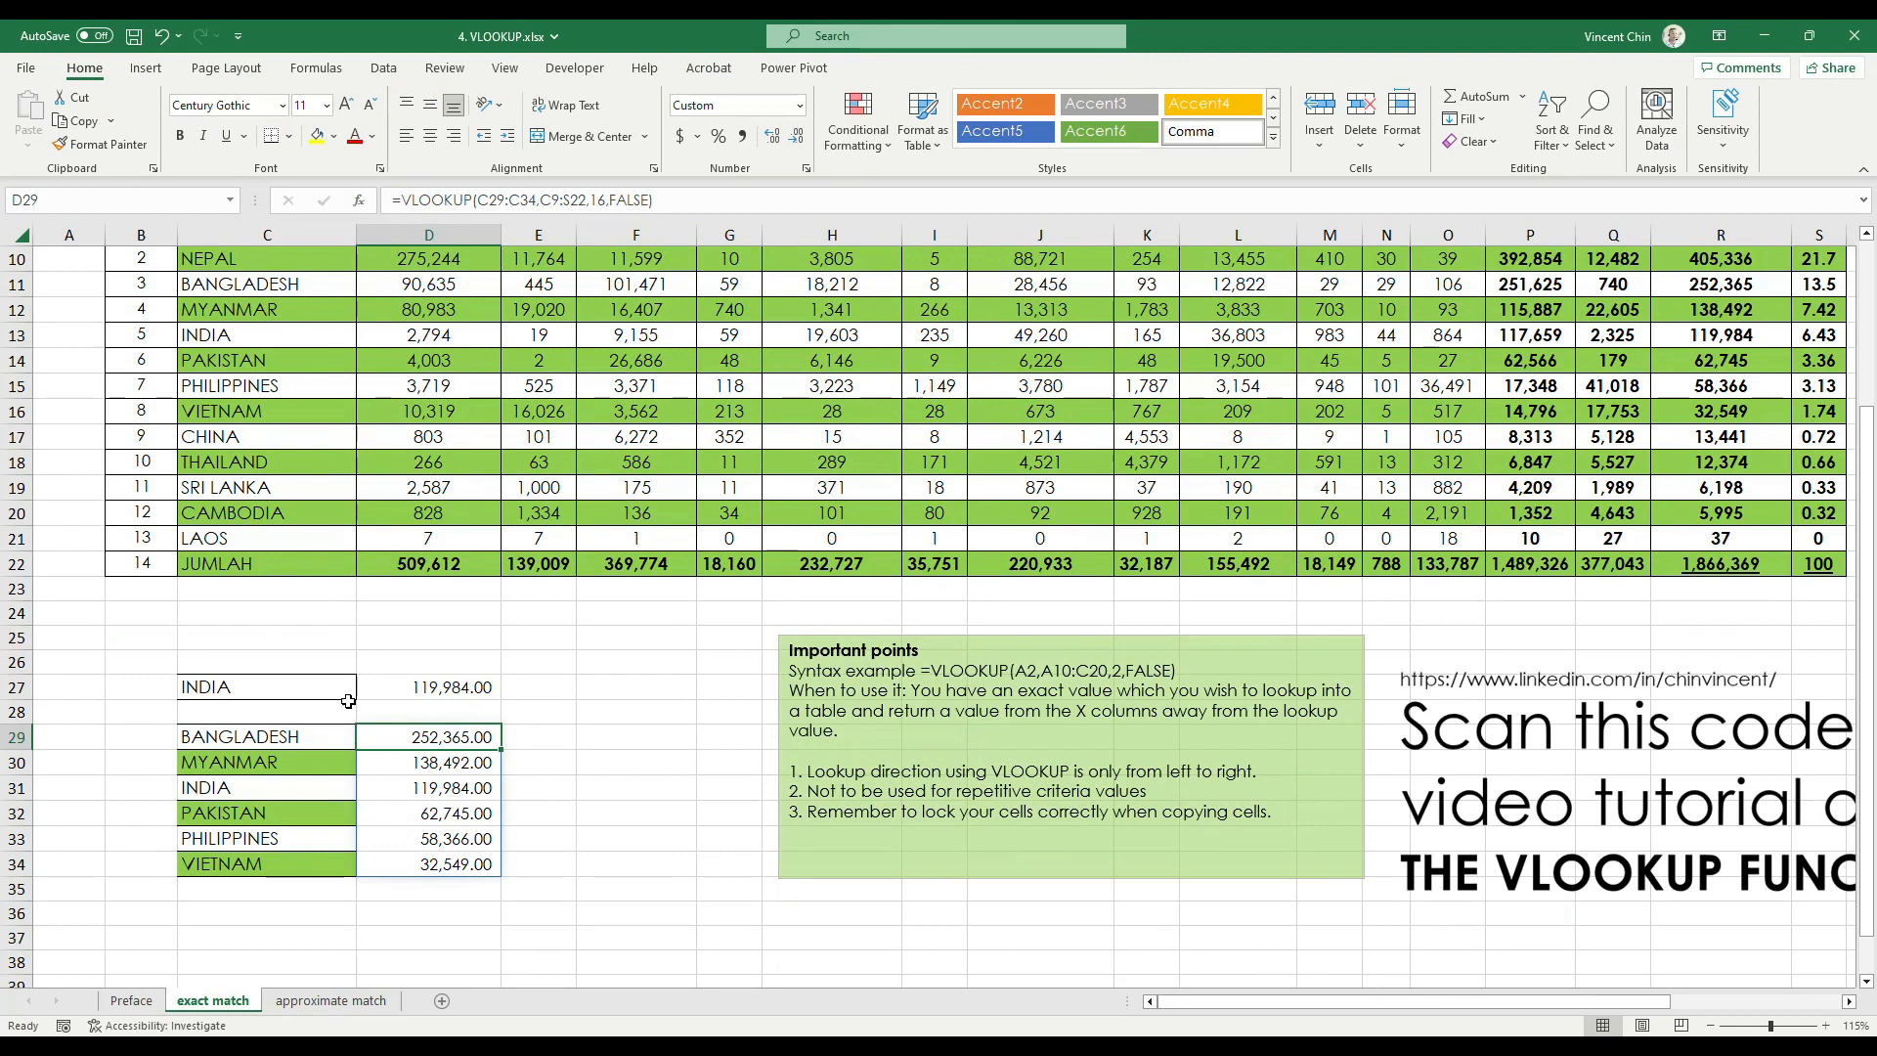
pyautogui.click(447, 768)
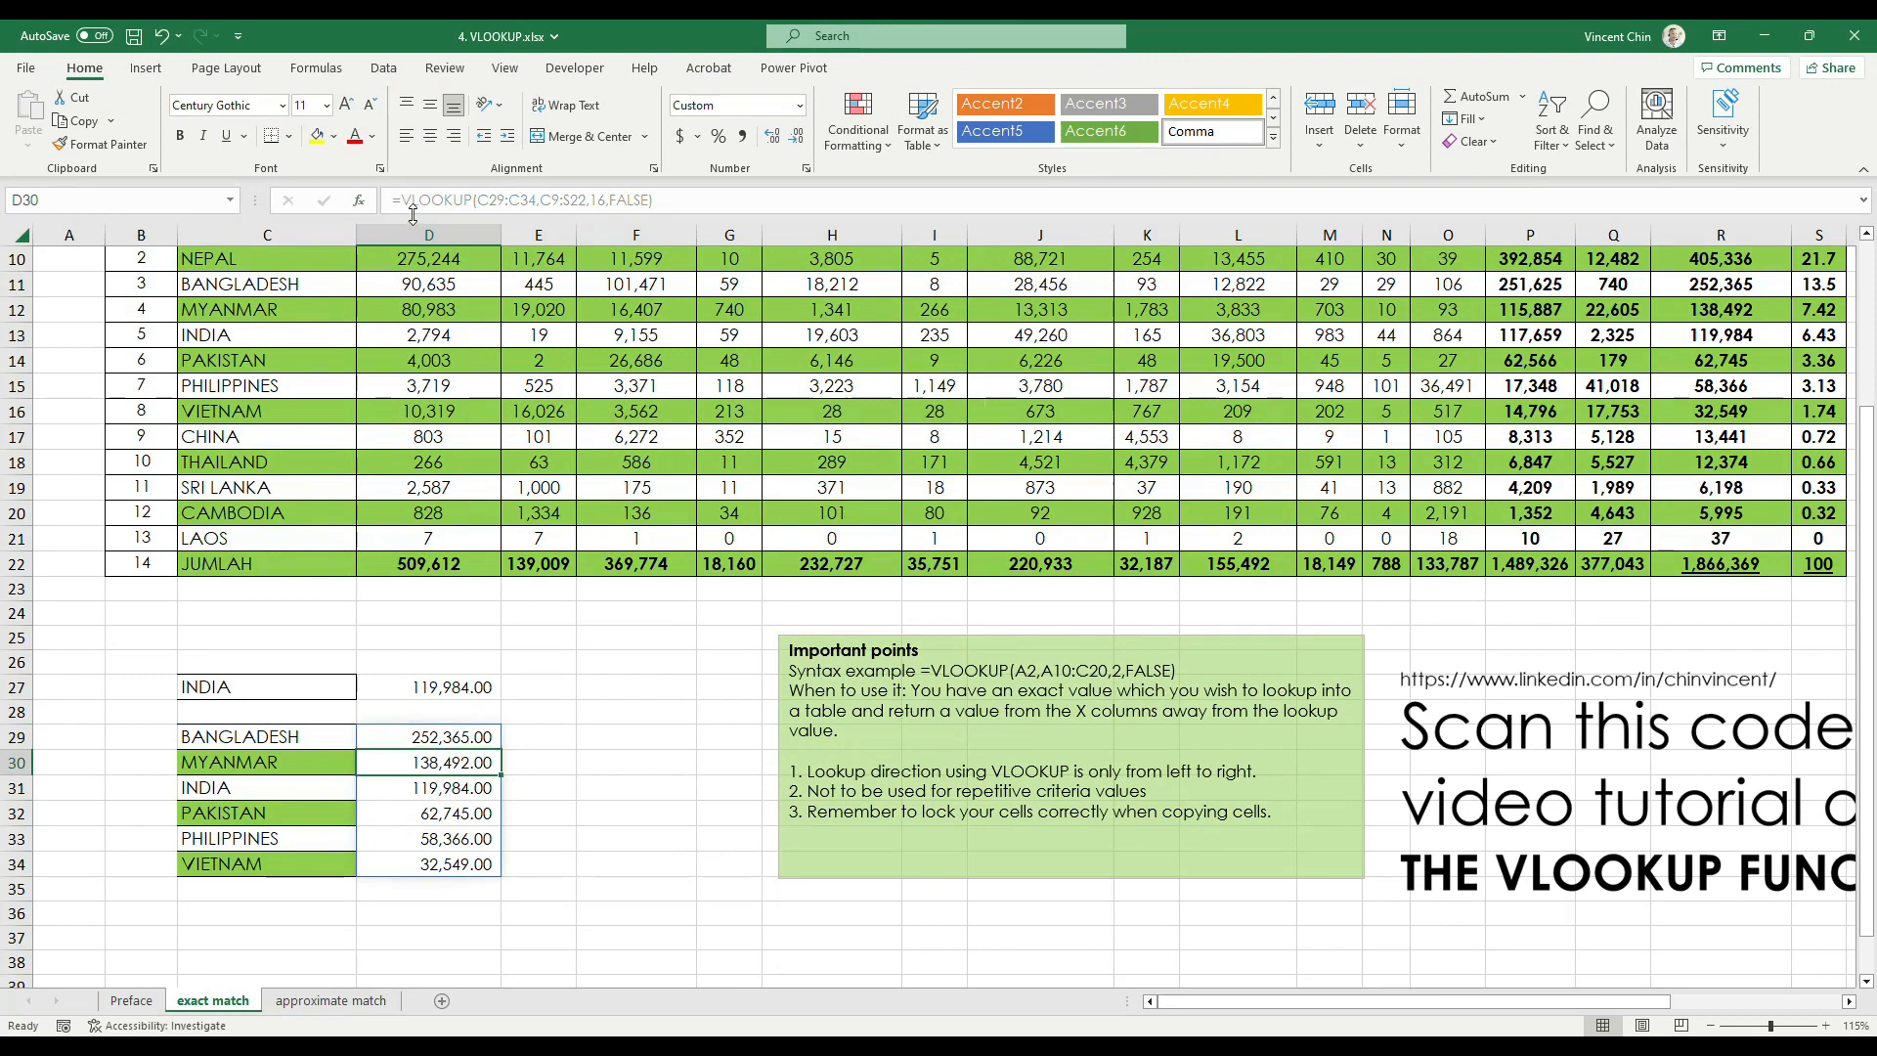
pyautogui.click(663, 206)
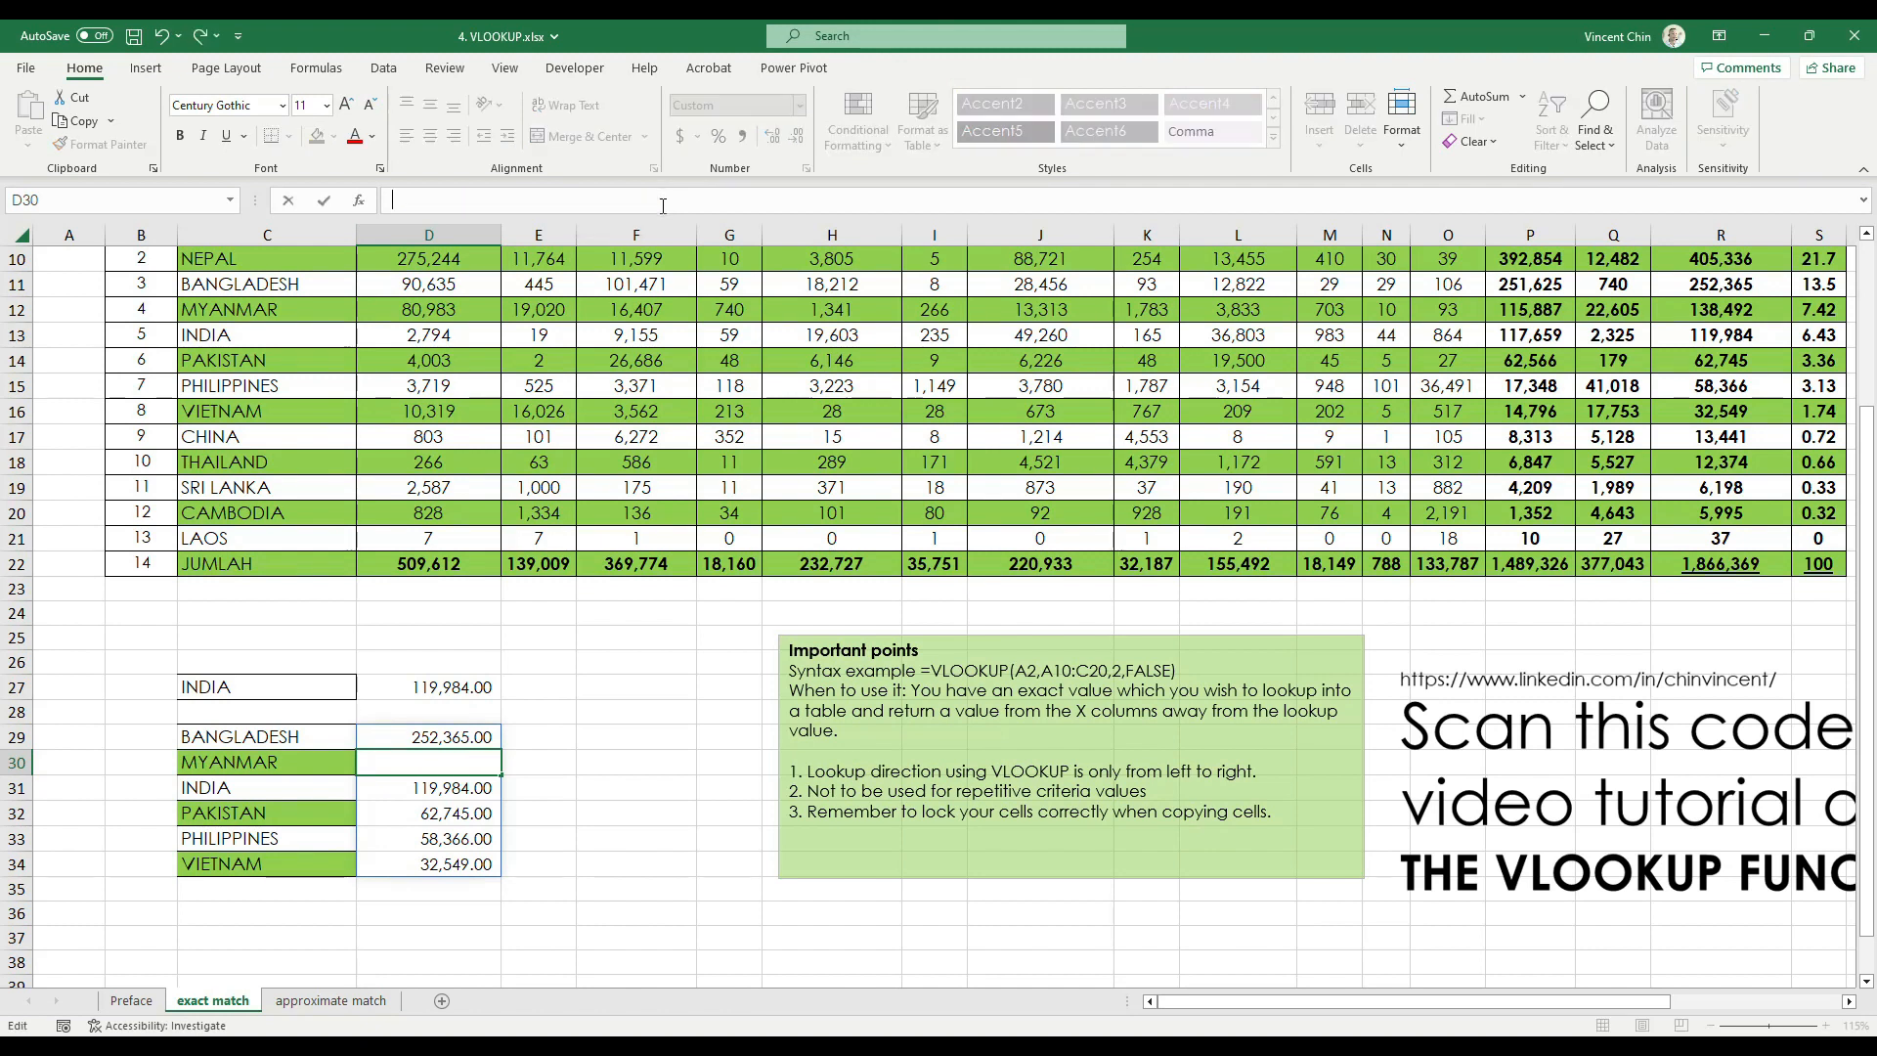
pyautogui.press('Escape')
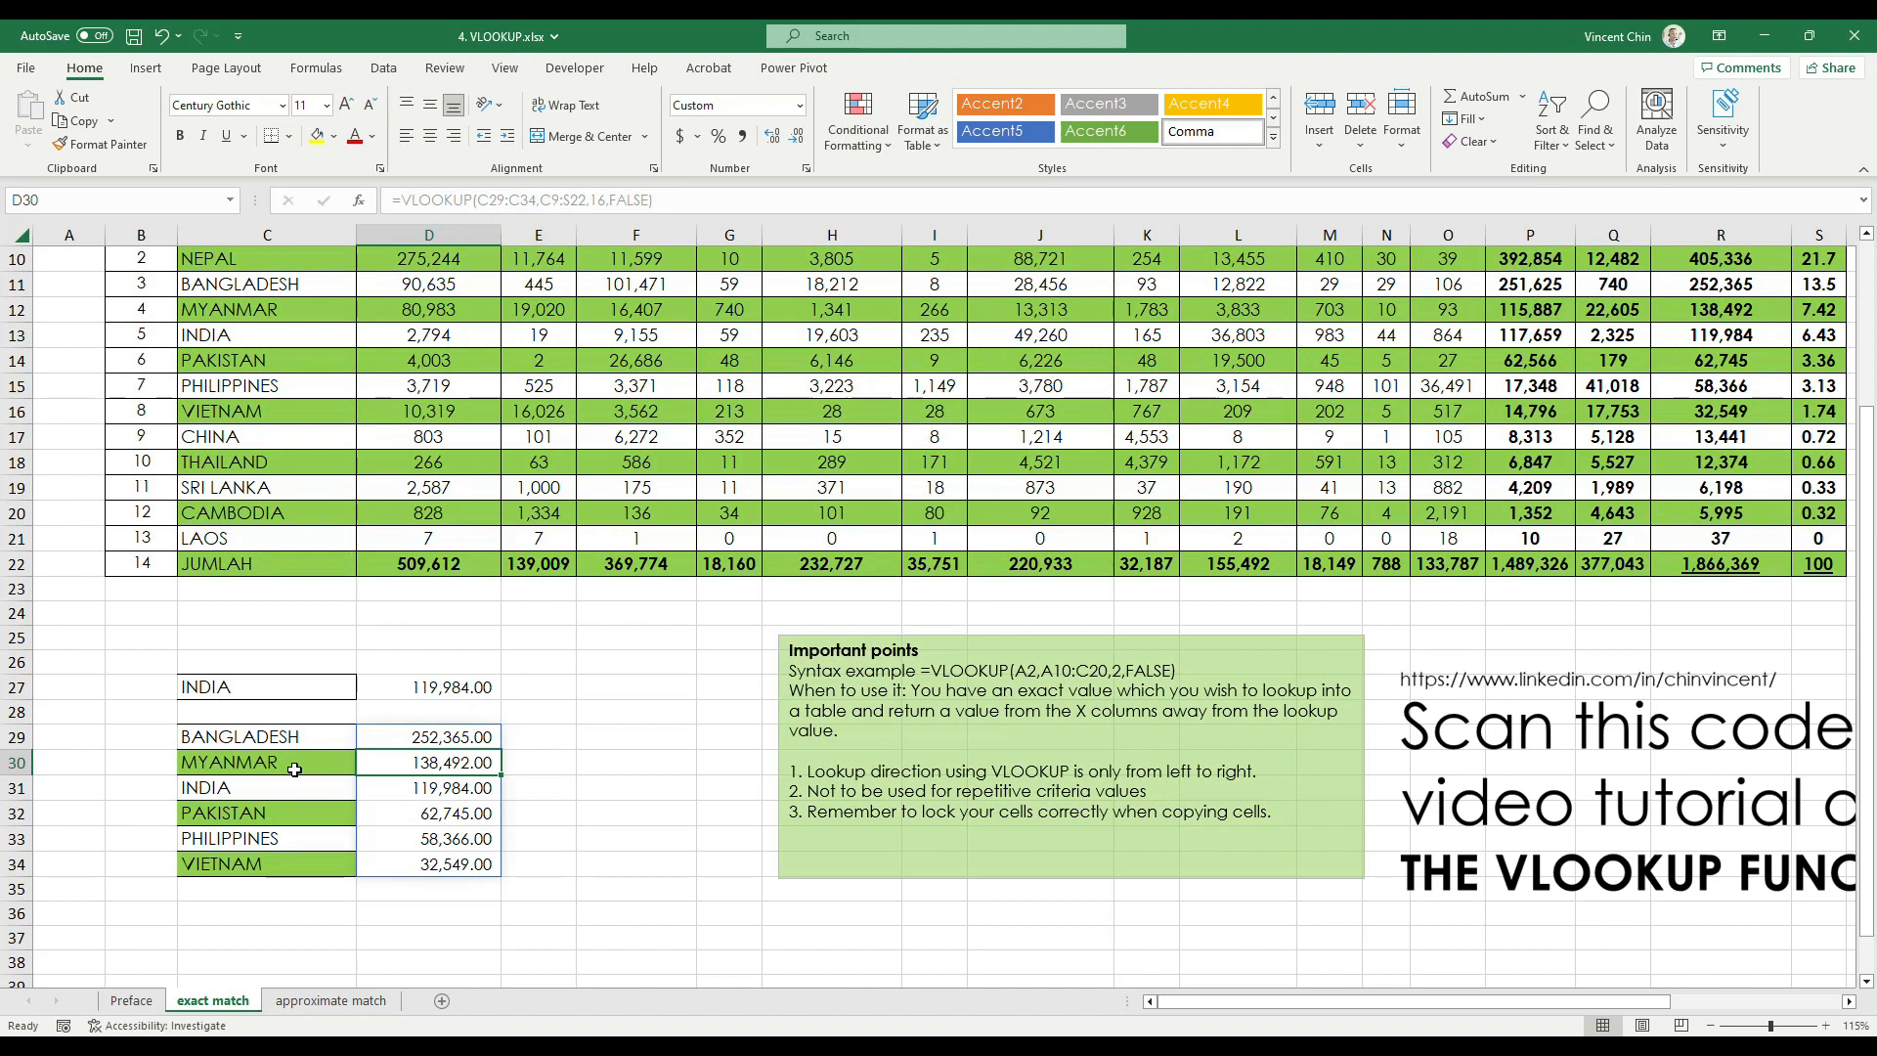
pyautogui.click(581, 787)
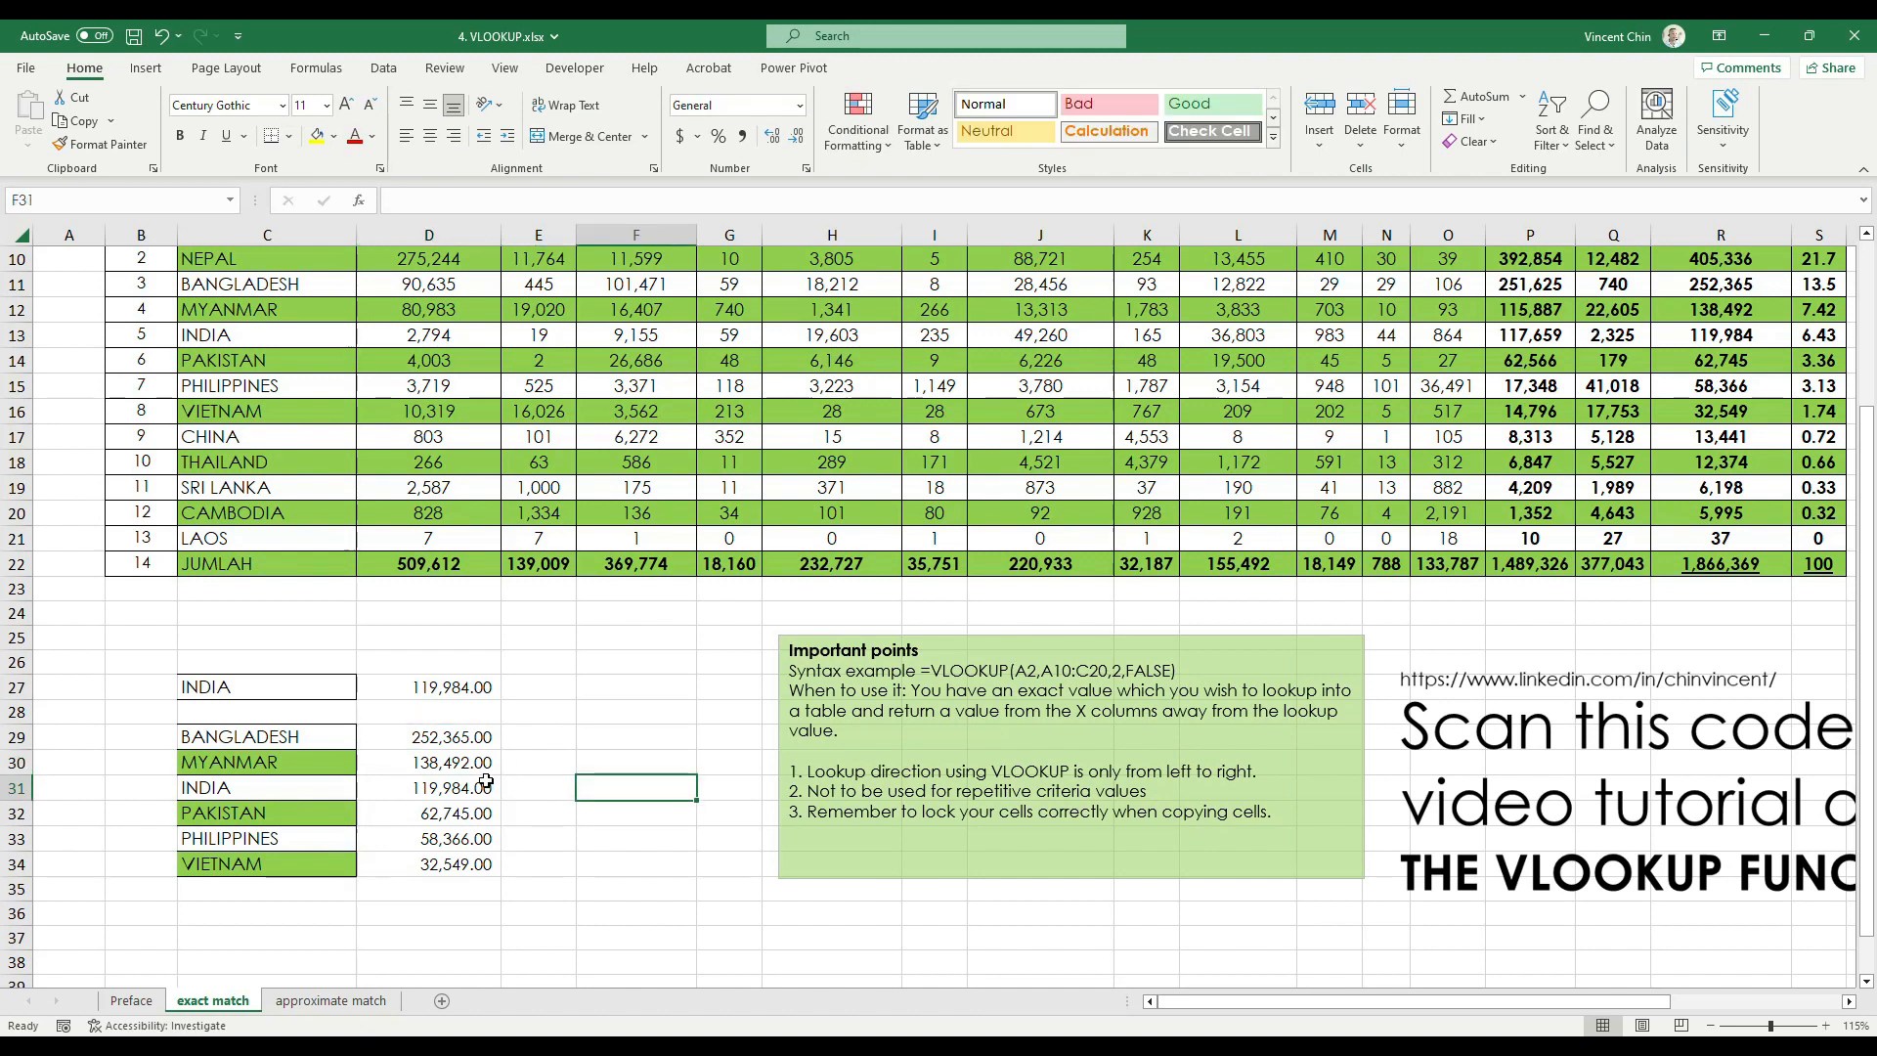
# Examine the D27 and D29 formulas in formula view and return to displaying values
pyautogui.hotkey('ctrl', '`')
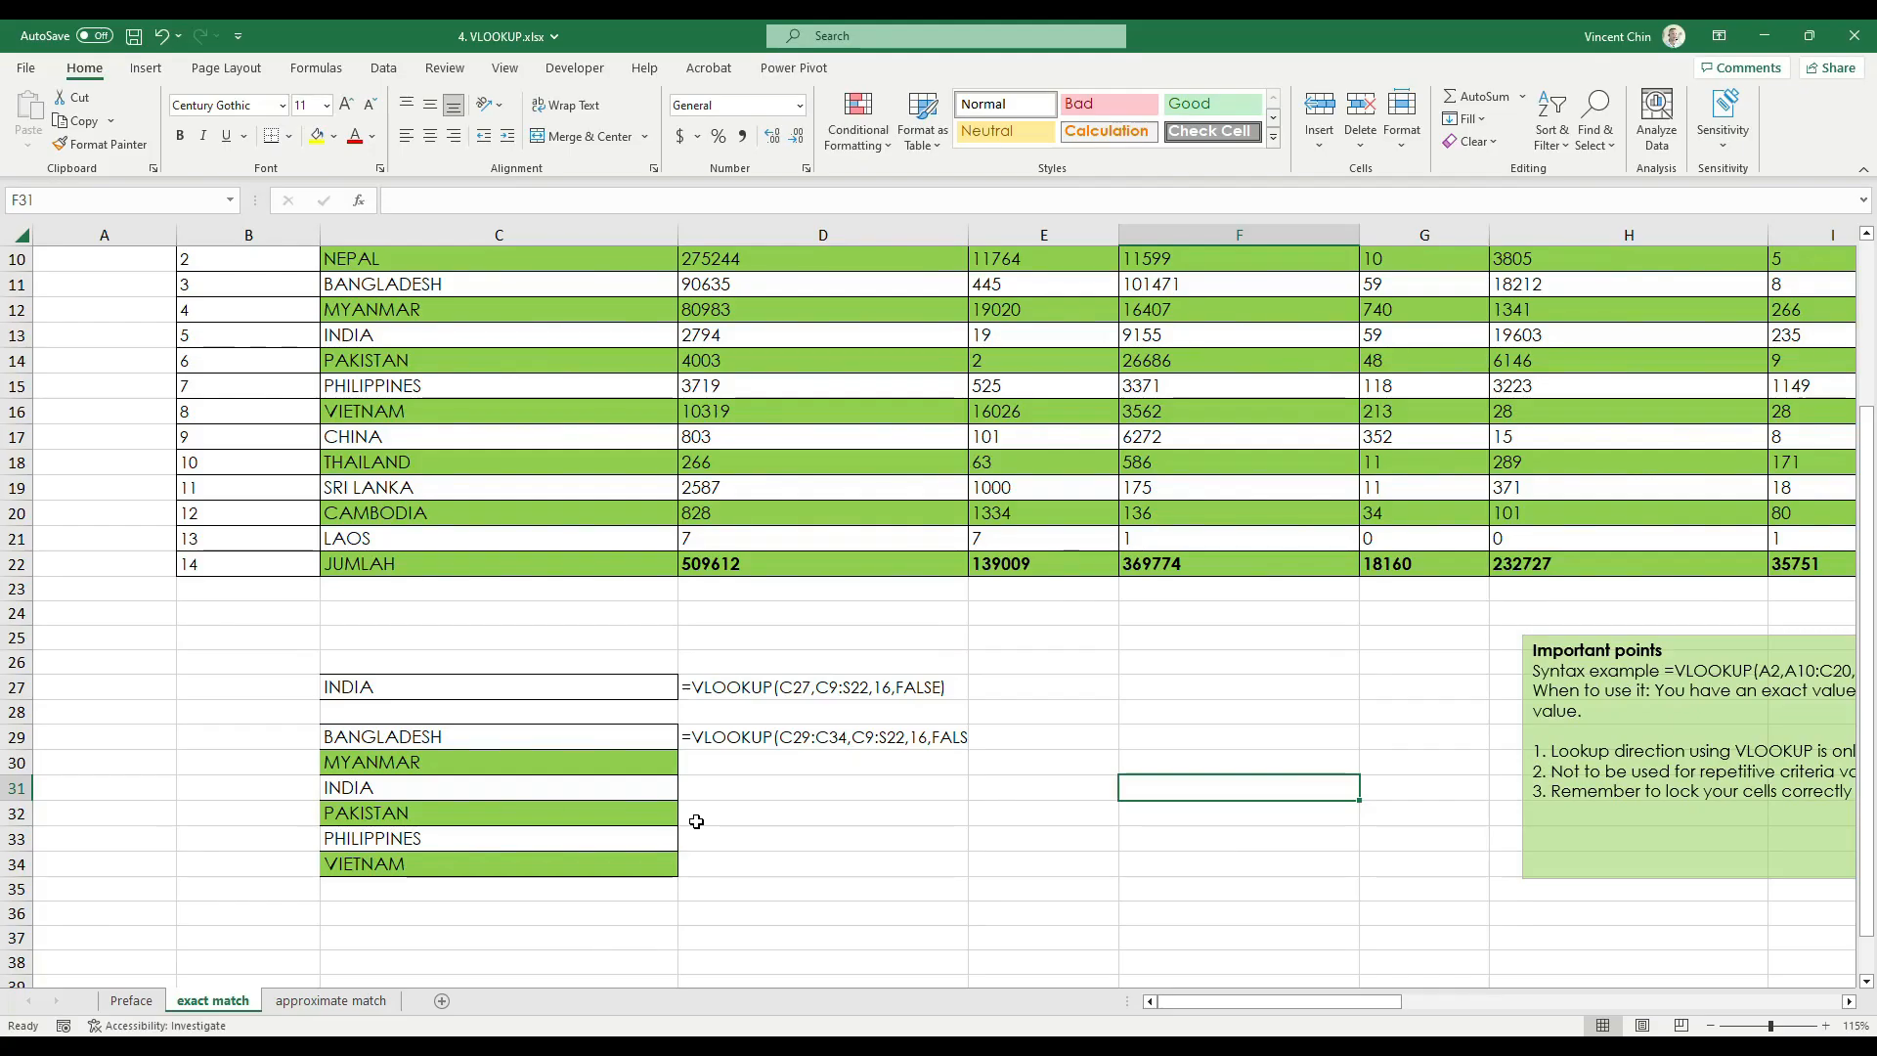
pyautogui.hotkey('ctrl', '`')
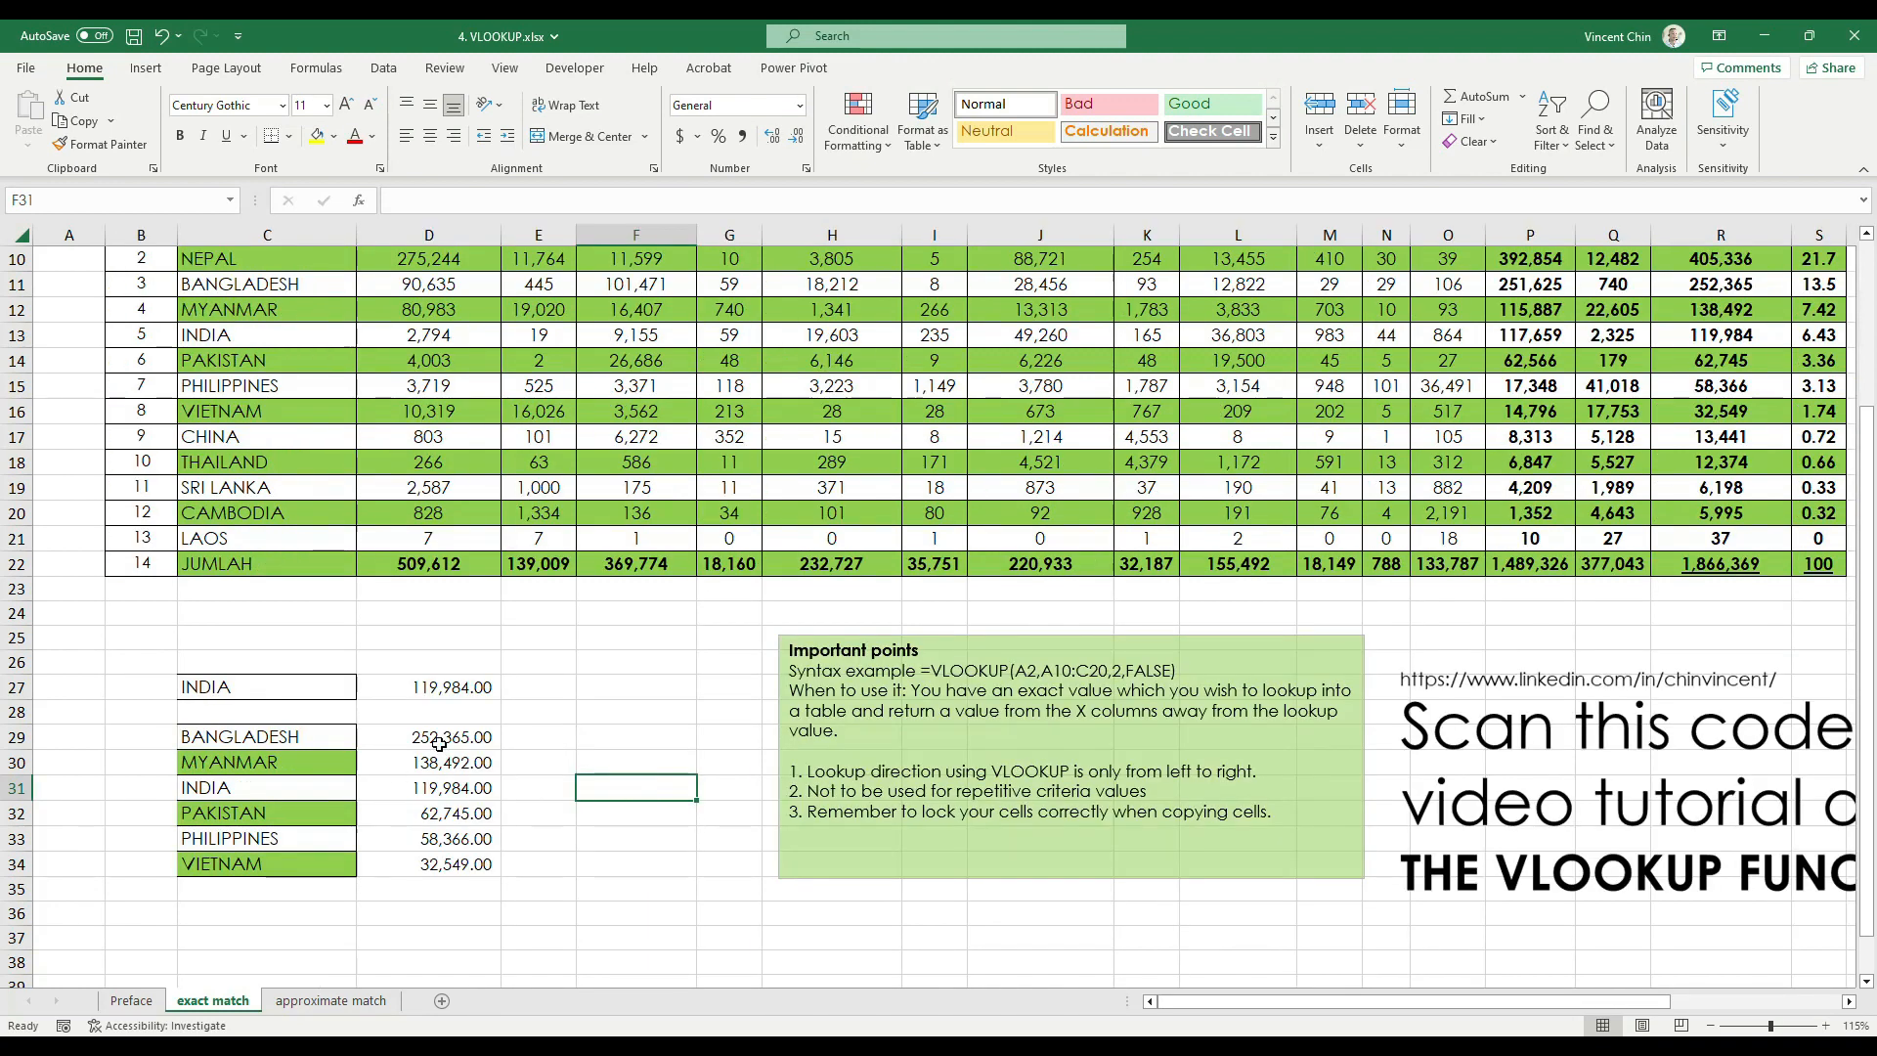
# Re-enter the D29 formula =VLOOKUP(C29:C34,C9:S22,16,FALSE) as a legacy array formula covering D29:D34
pyautogui.scroll(-1, 439, 743)
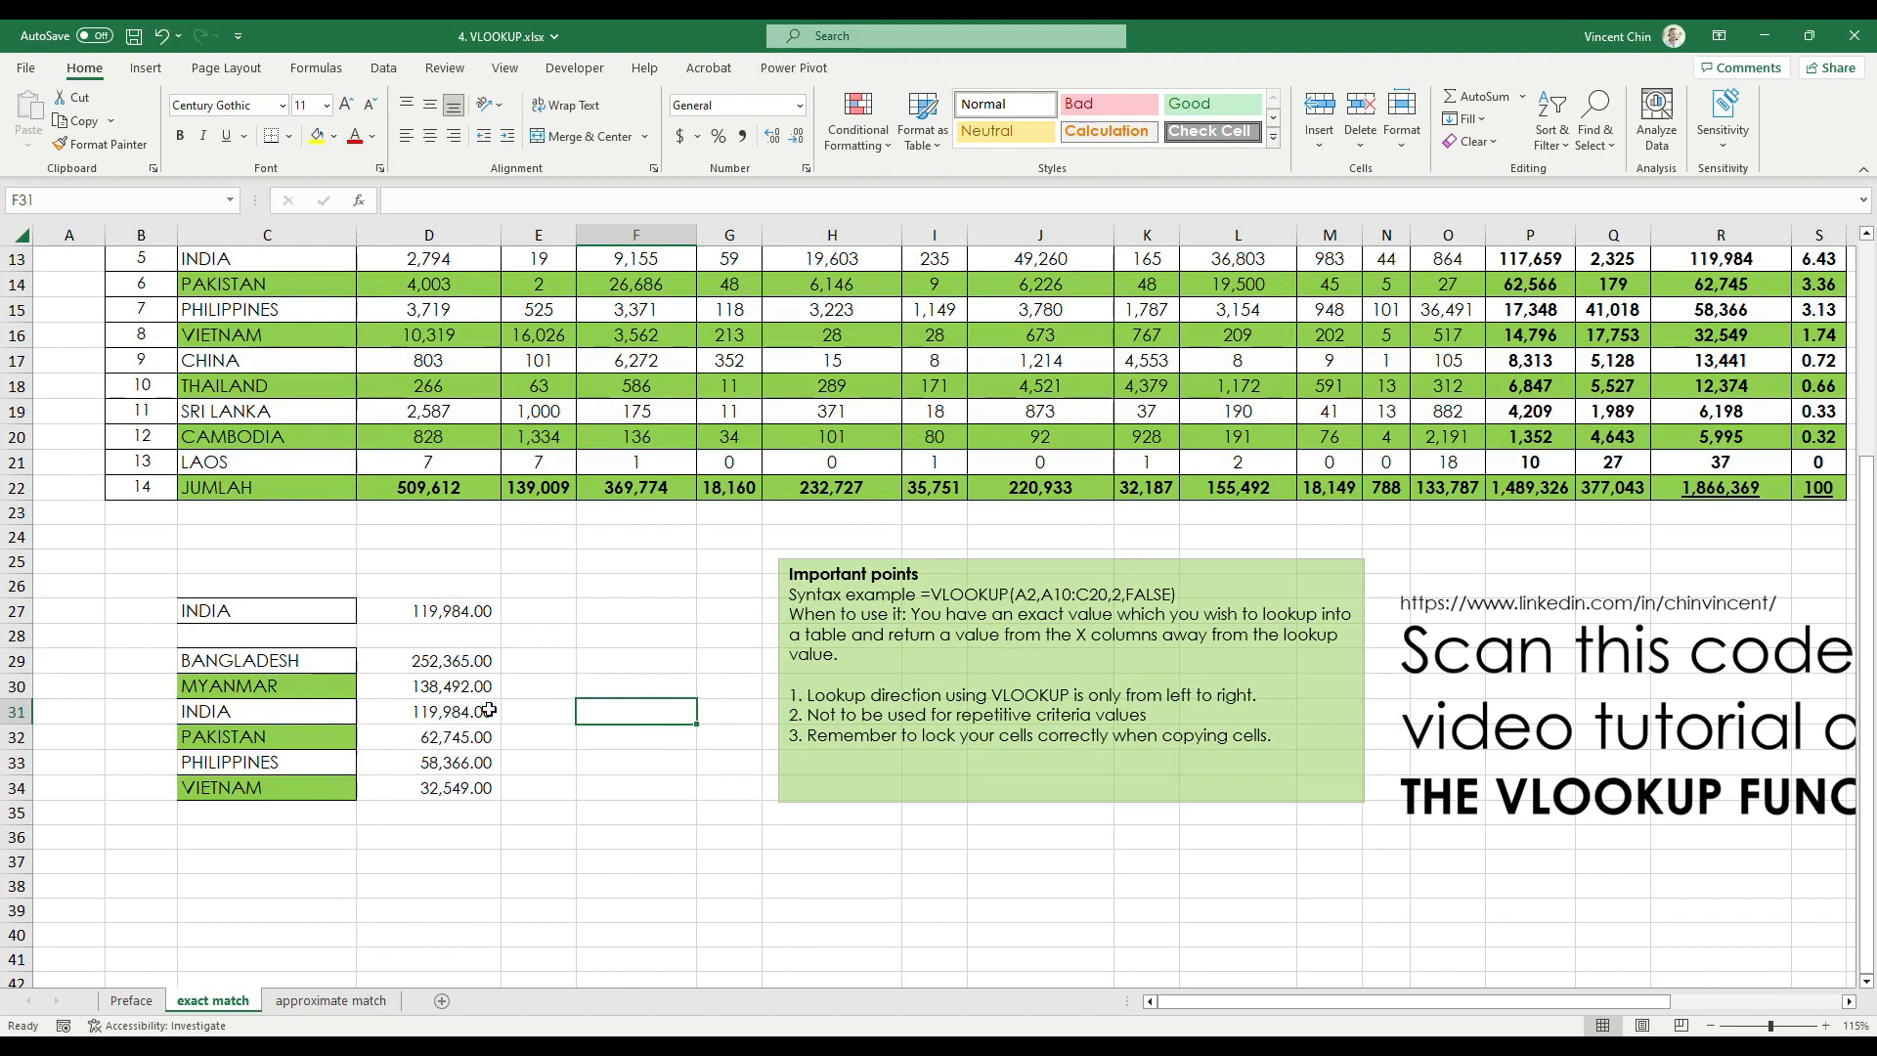
pyautogui.click(443, 662)
pyautogui.hotkey('ctrl', 'shift', 'Down')
pyautogui.press('F2')
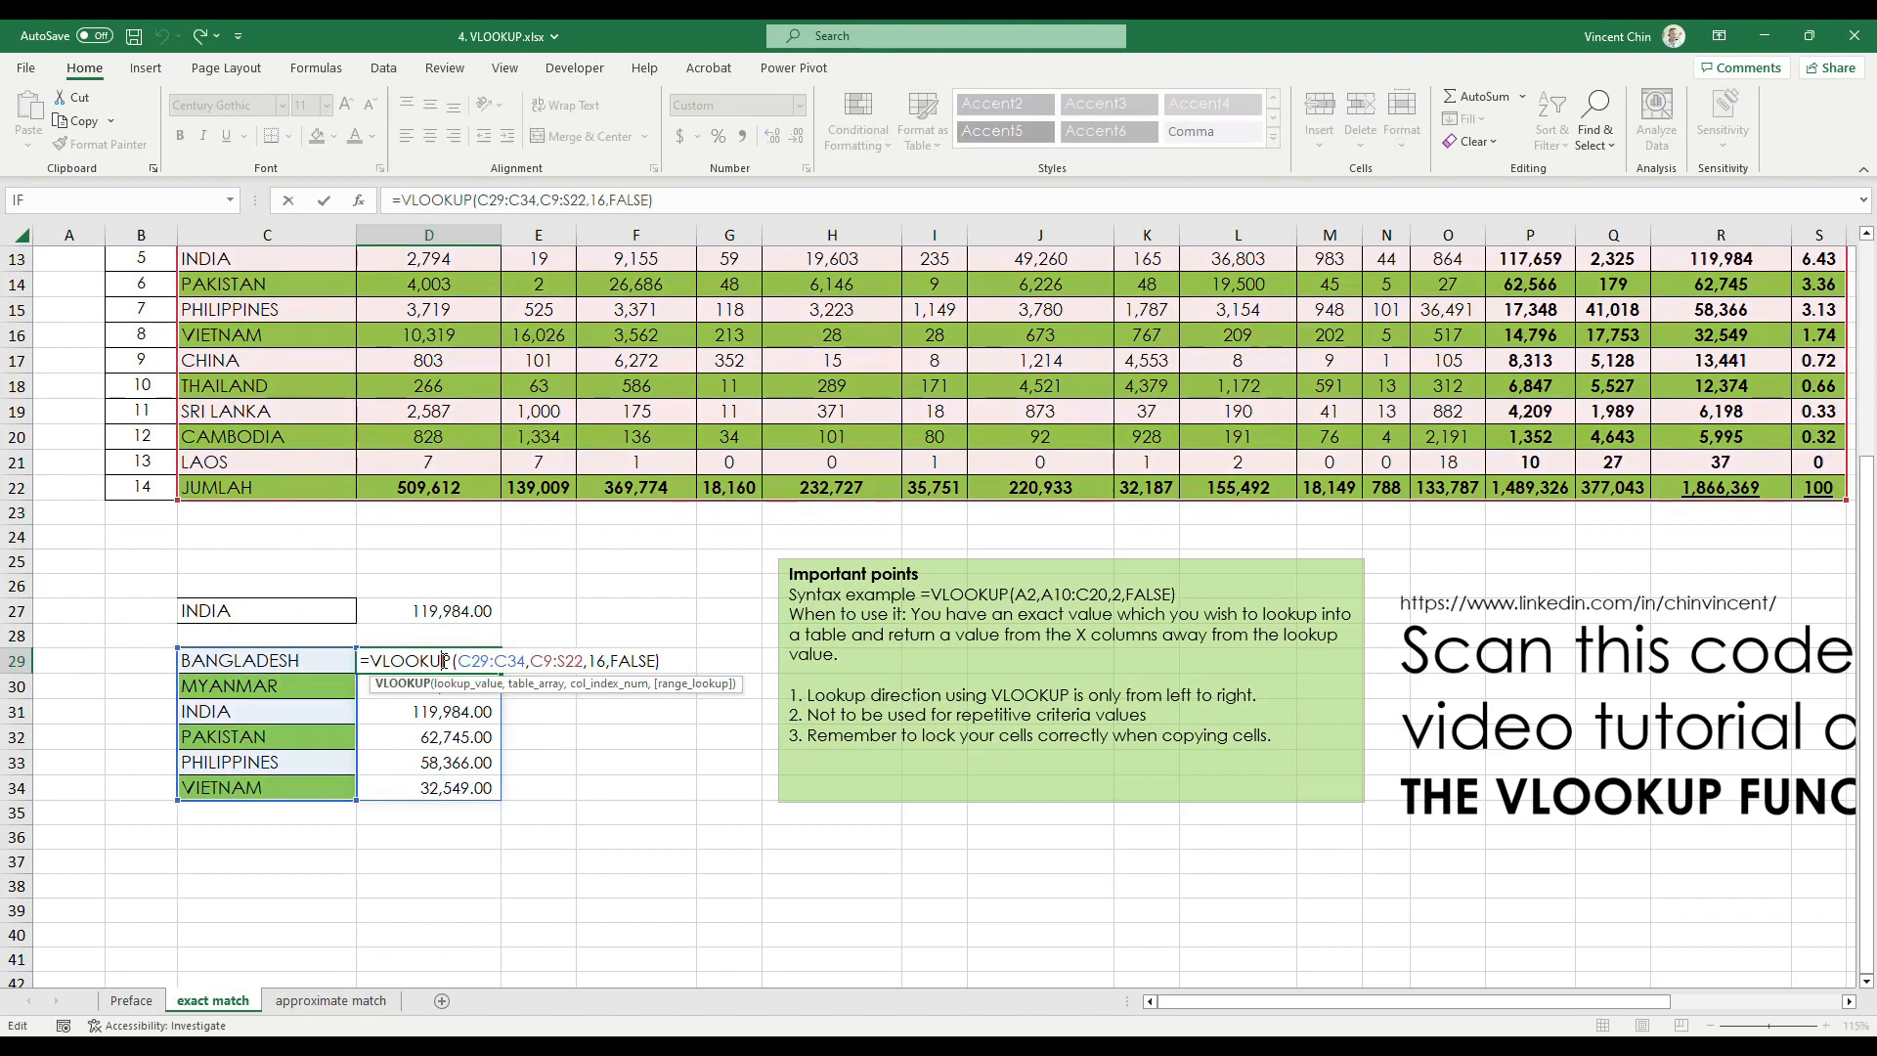
pyautogui.press('Escape')
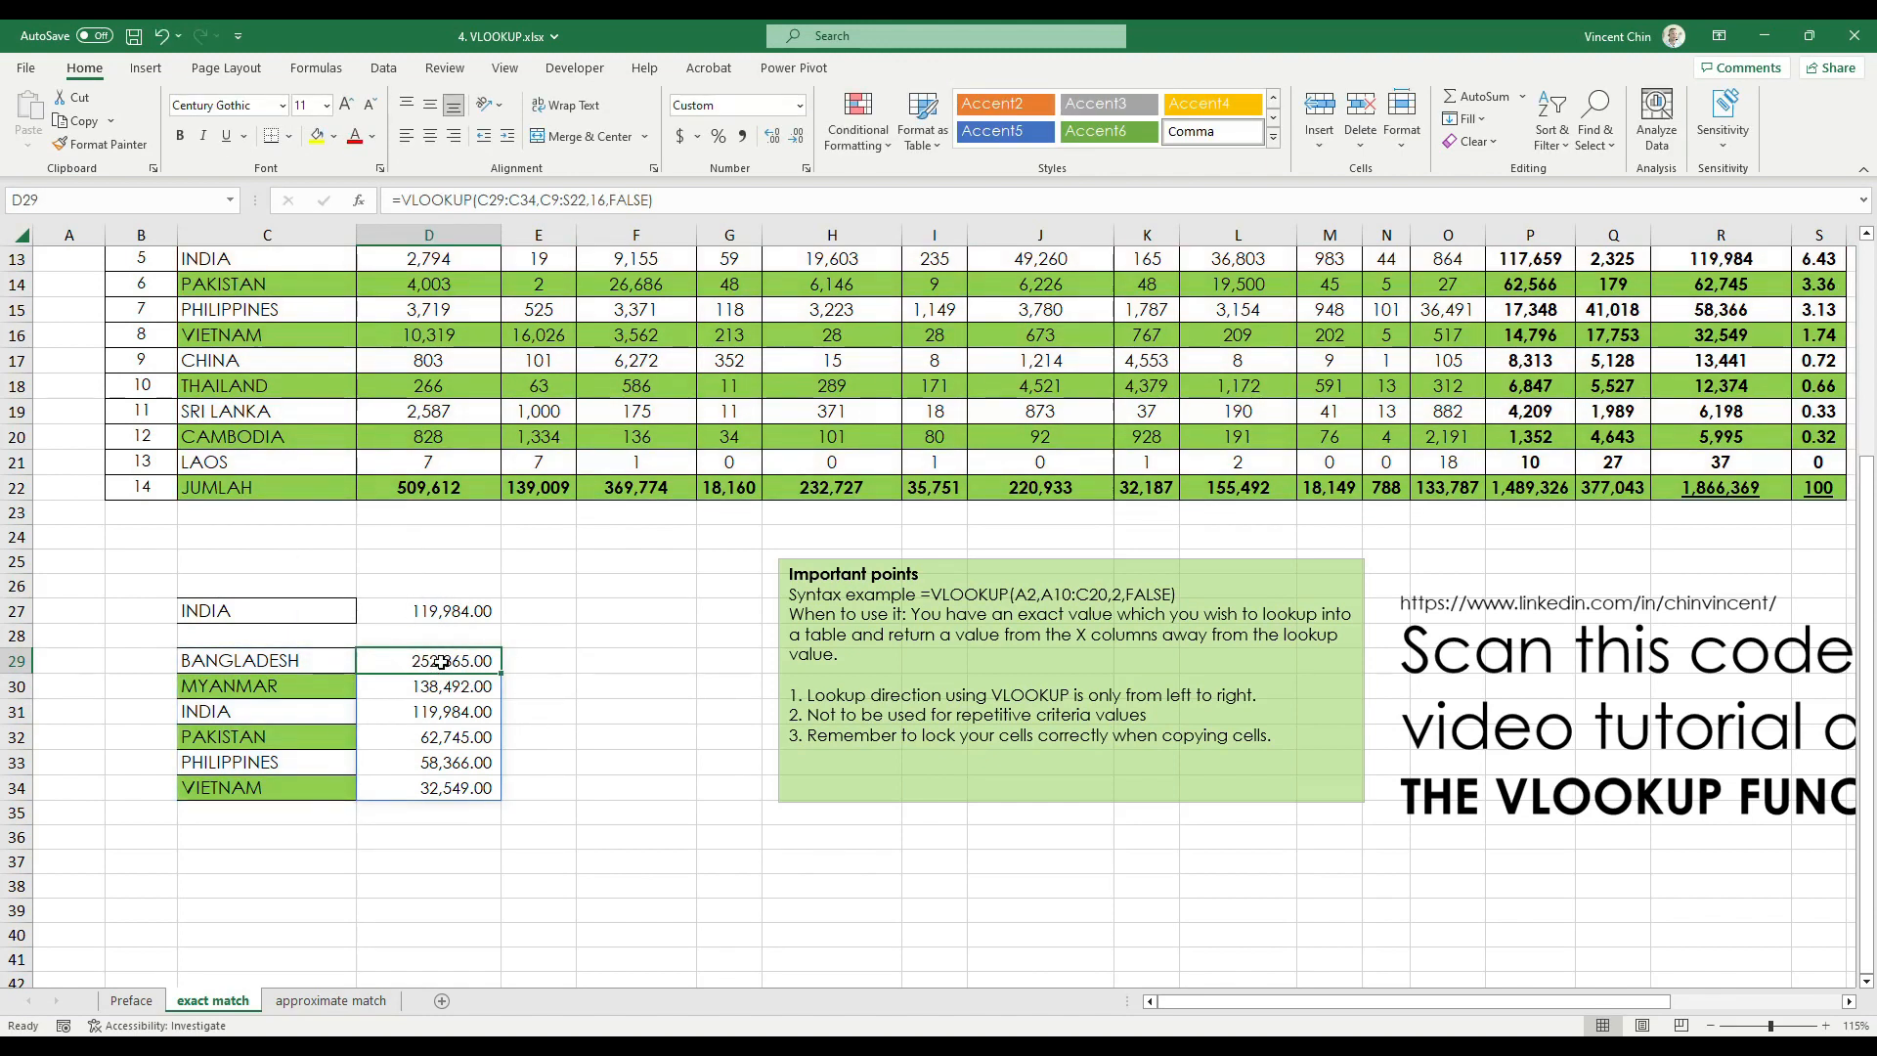
pyautogui.doubleClick(443, 661)
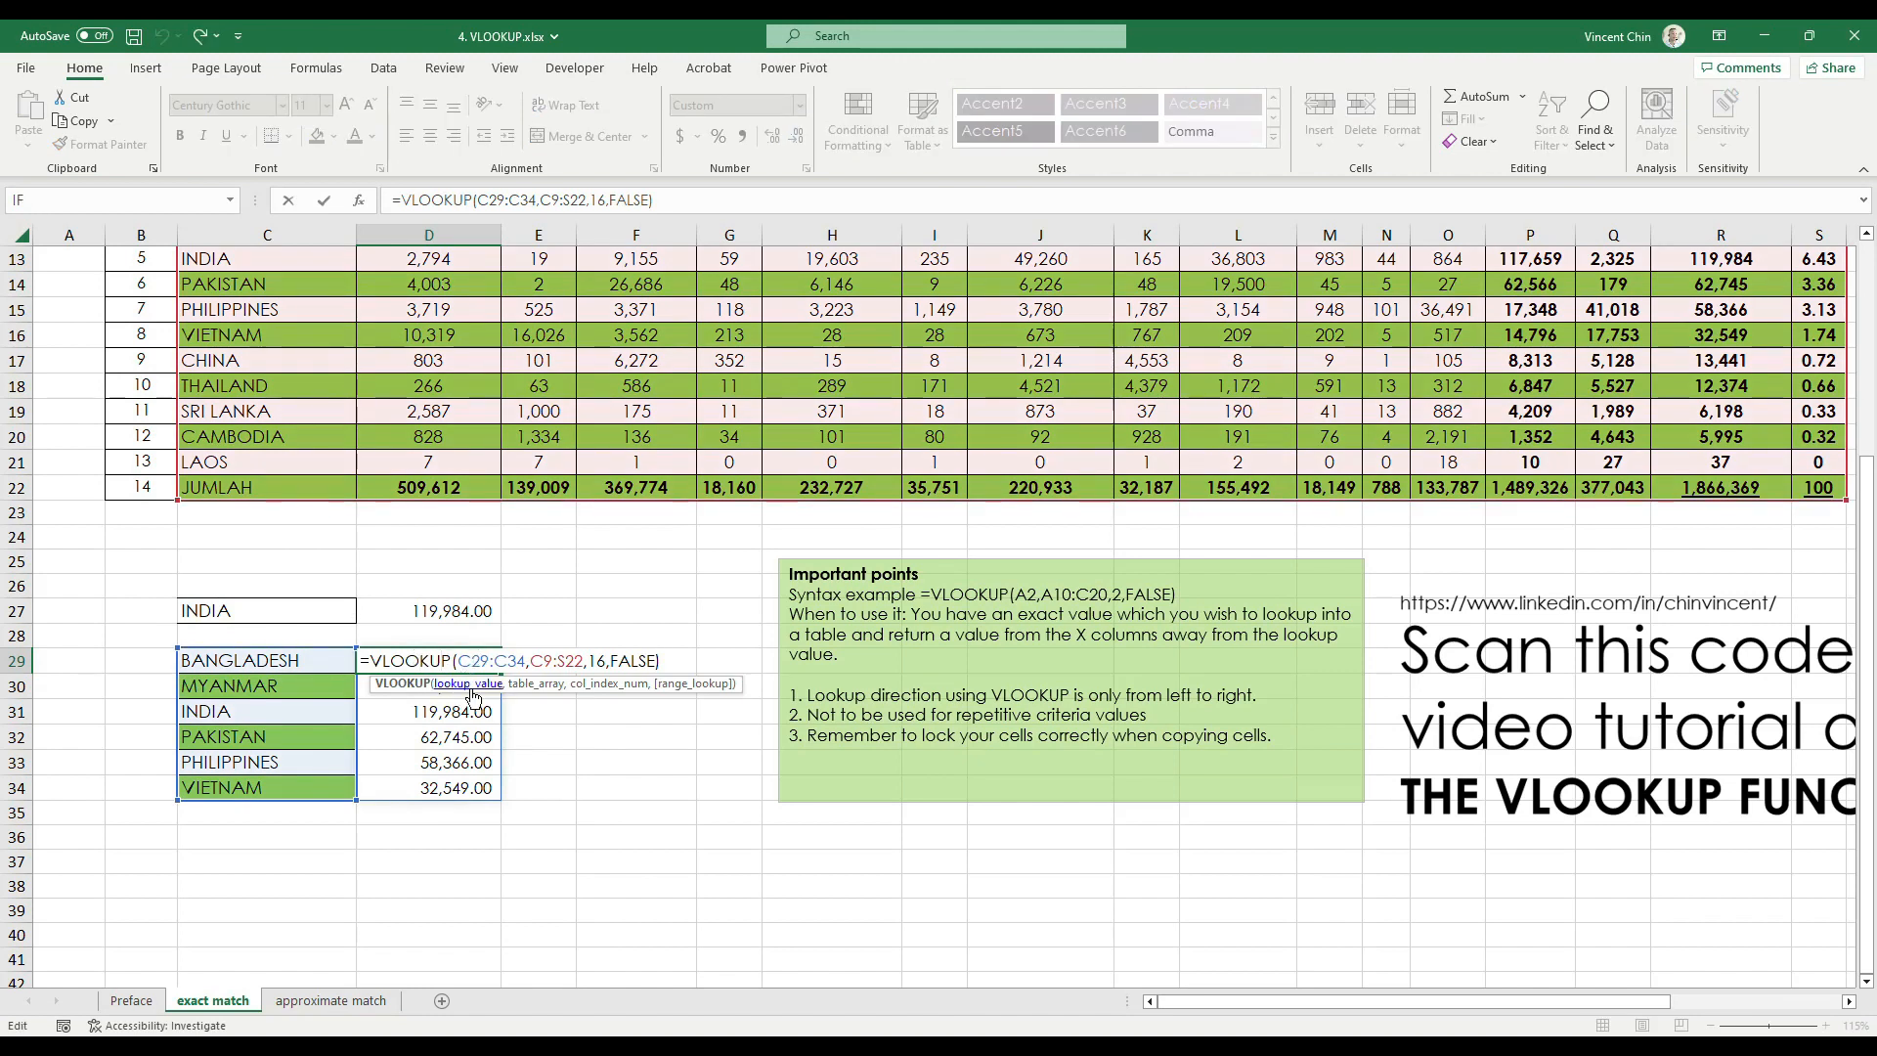
pyautogui.hotkey('ctrl', 'shift', 'Return')
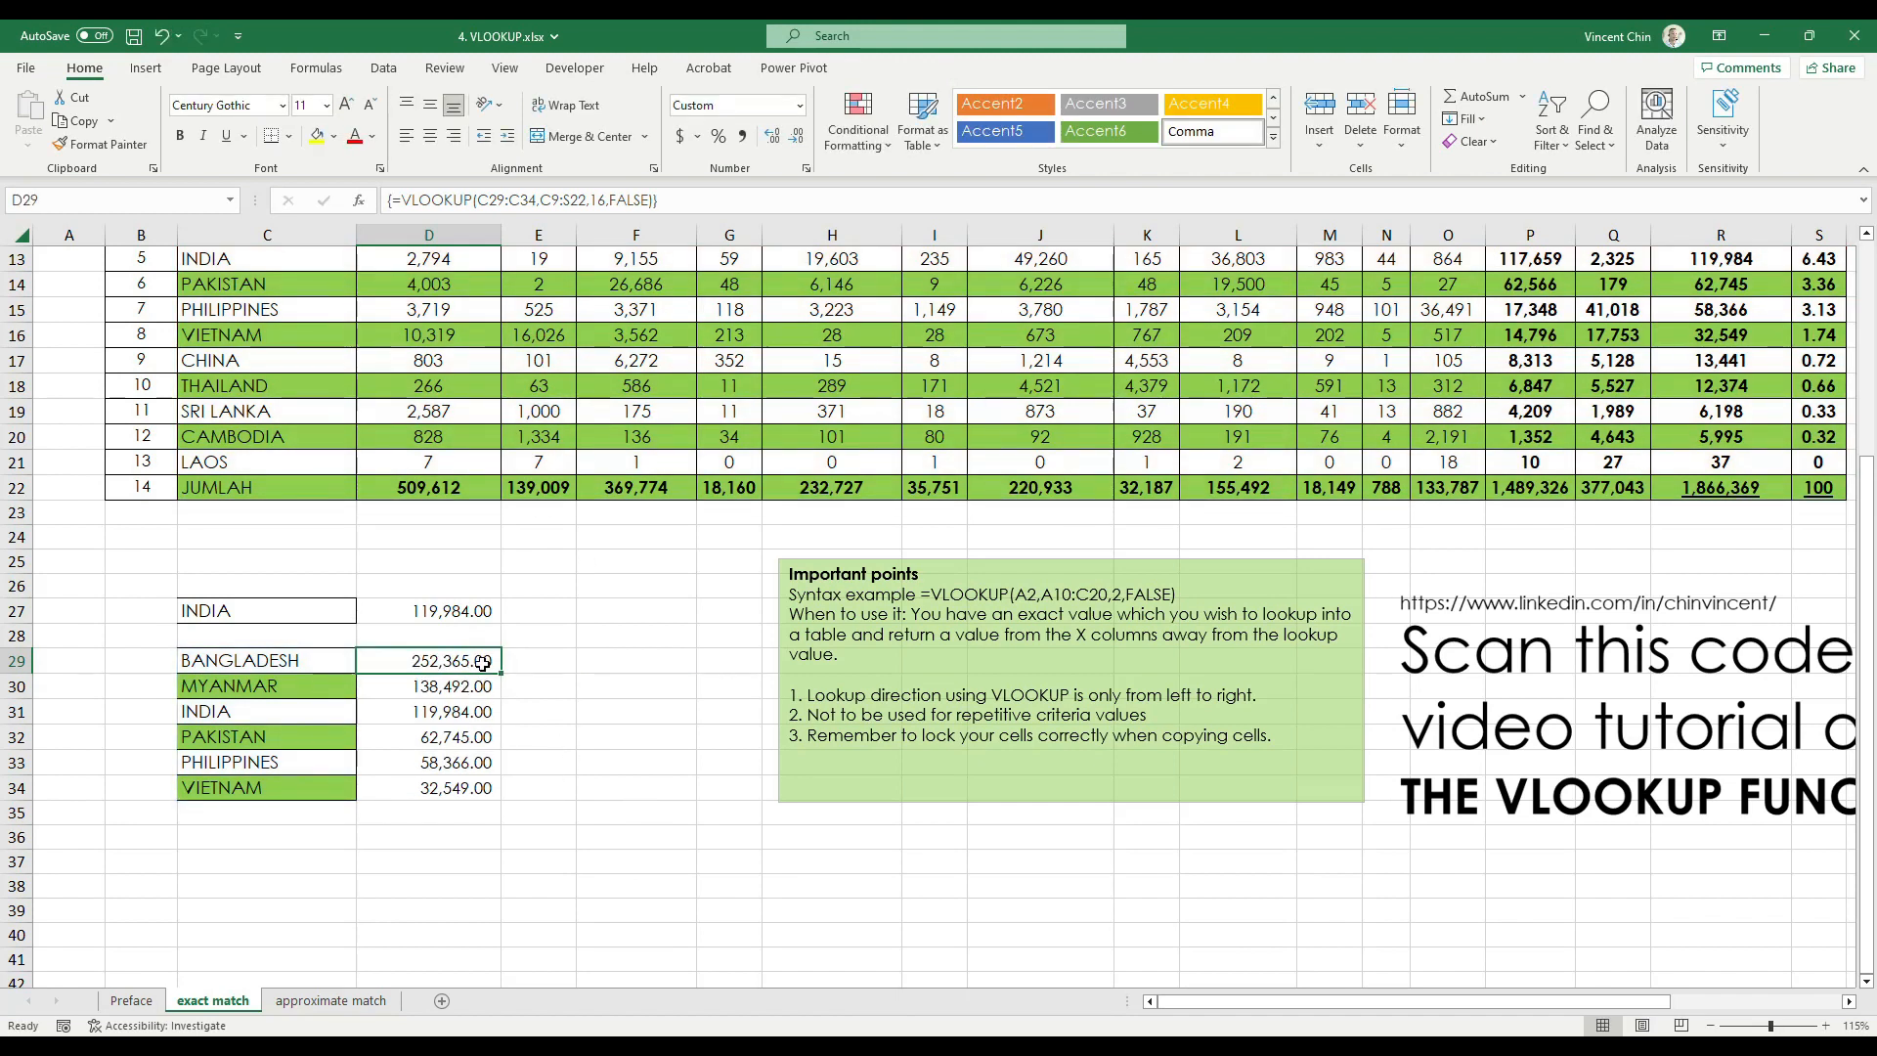
# Inspect the array formula in each of the cells D30 to D34
pyautogui.press('Up')
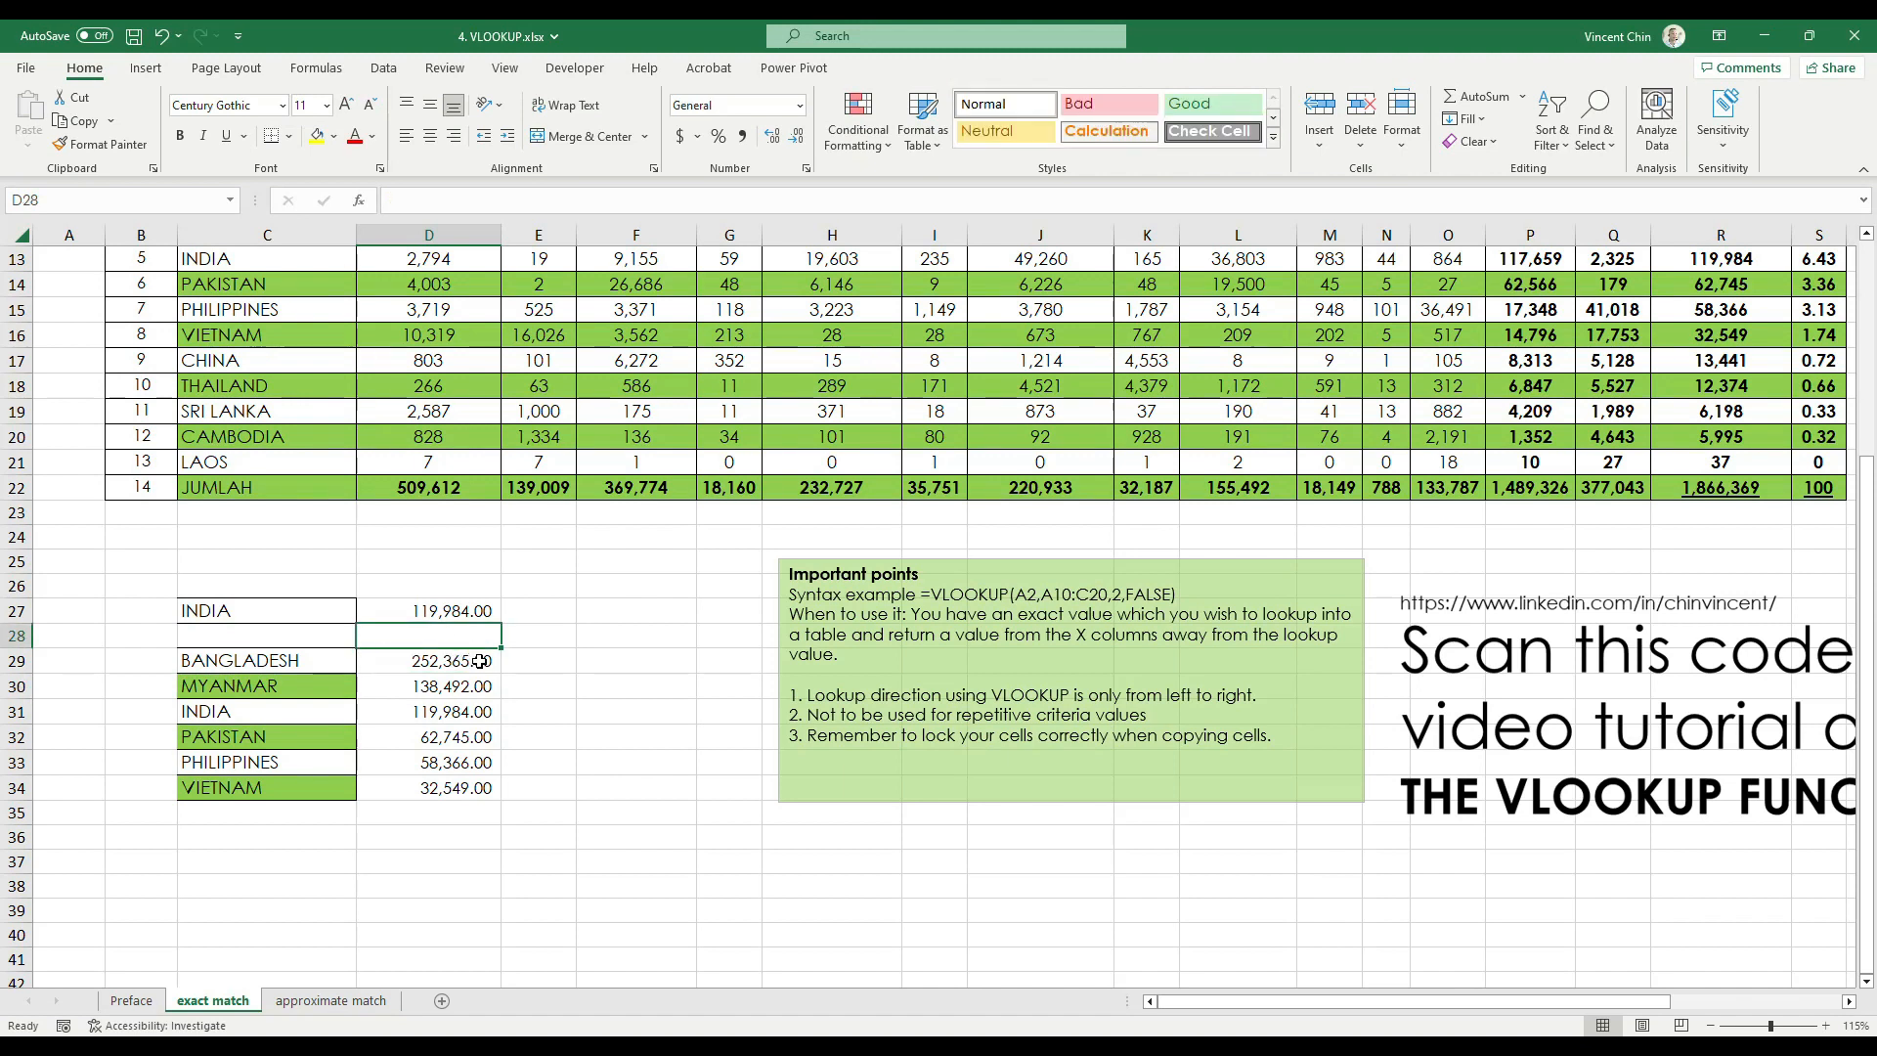
pyautogui.click(466, 686)
pyautogui.click(466, 710)
pyautogui.click(464, 736)
pyautogui.click(458, 763)
pyautogui.click(453, 781)
# Compare the array formulas of D29:D34 in formula view and switch back to displaying values
pyautogui.hotkey('ctrl', '`')
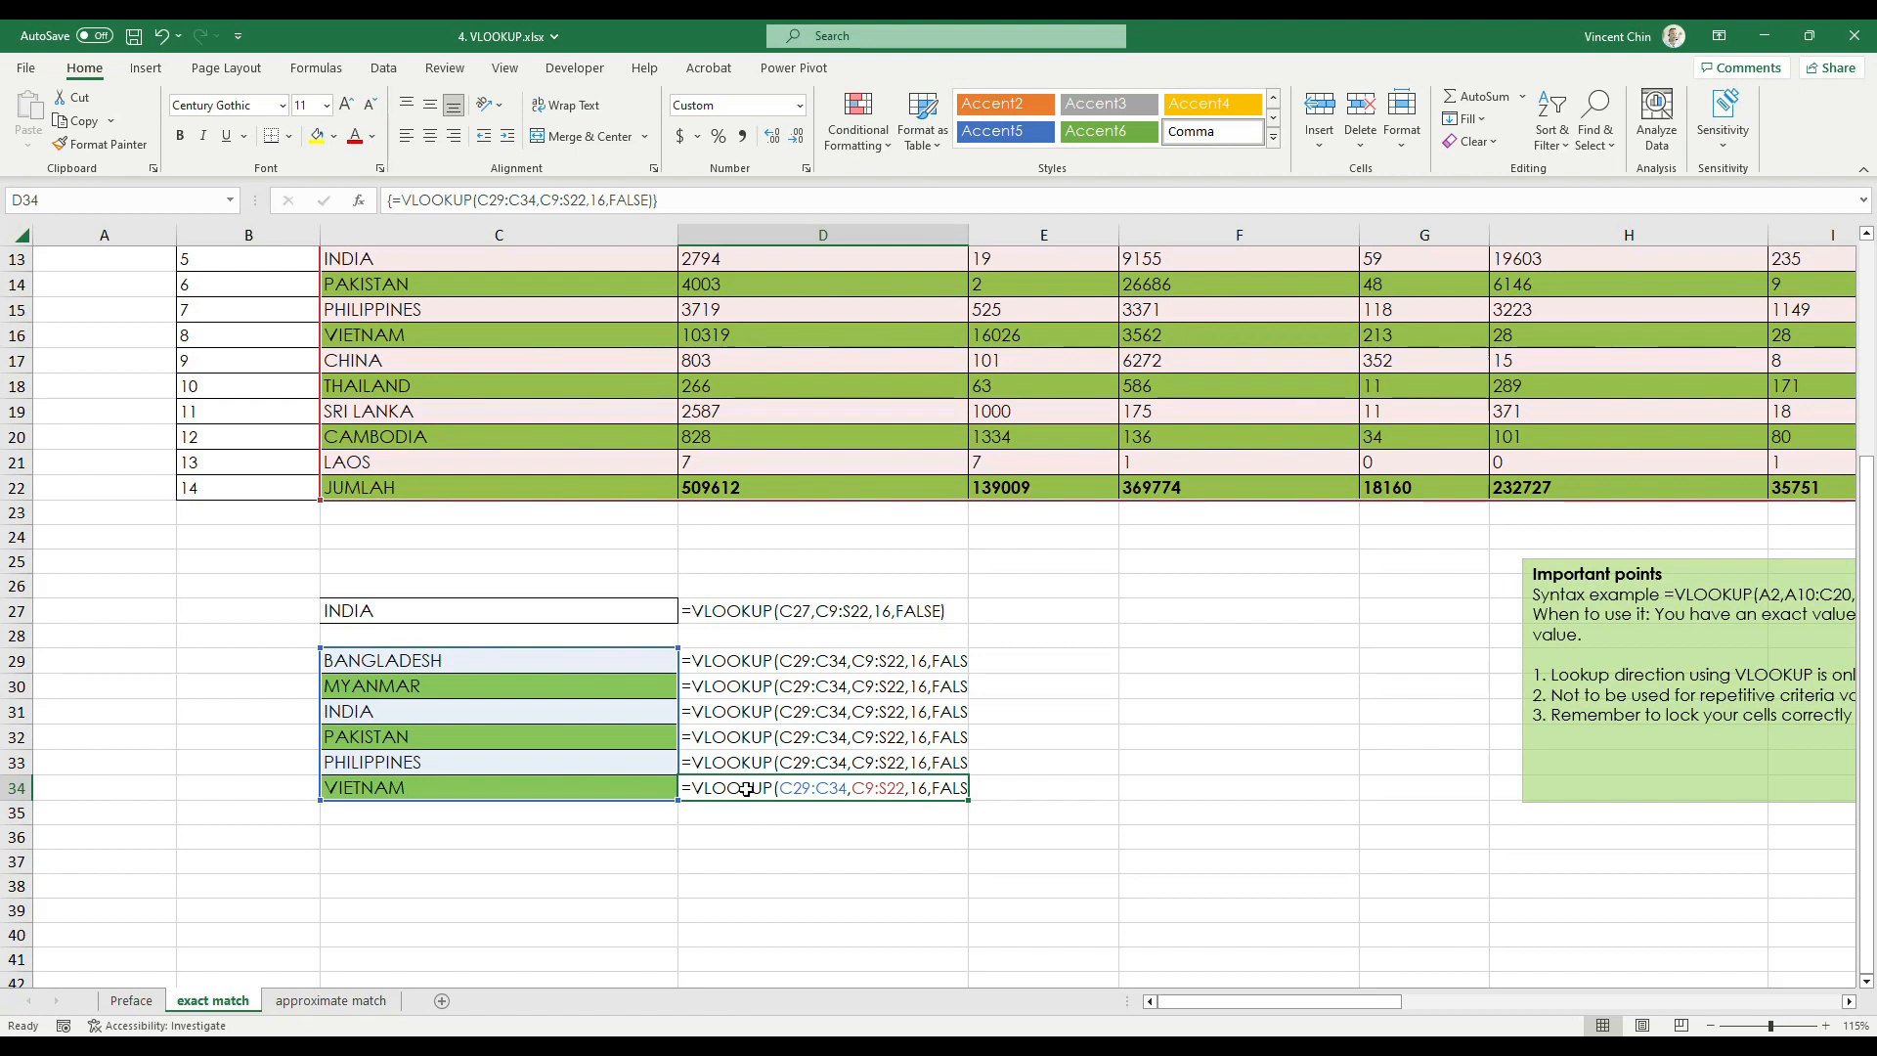
pyautogui.moveTo(777, 662); pyautogui.dragTo(824, 790)
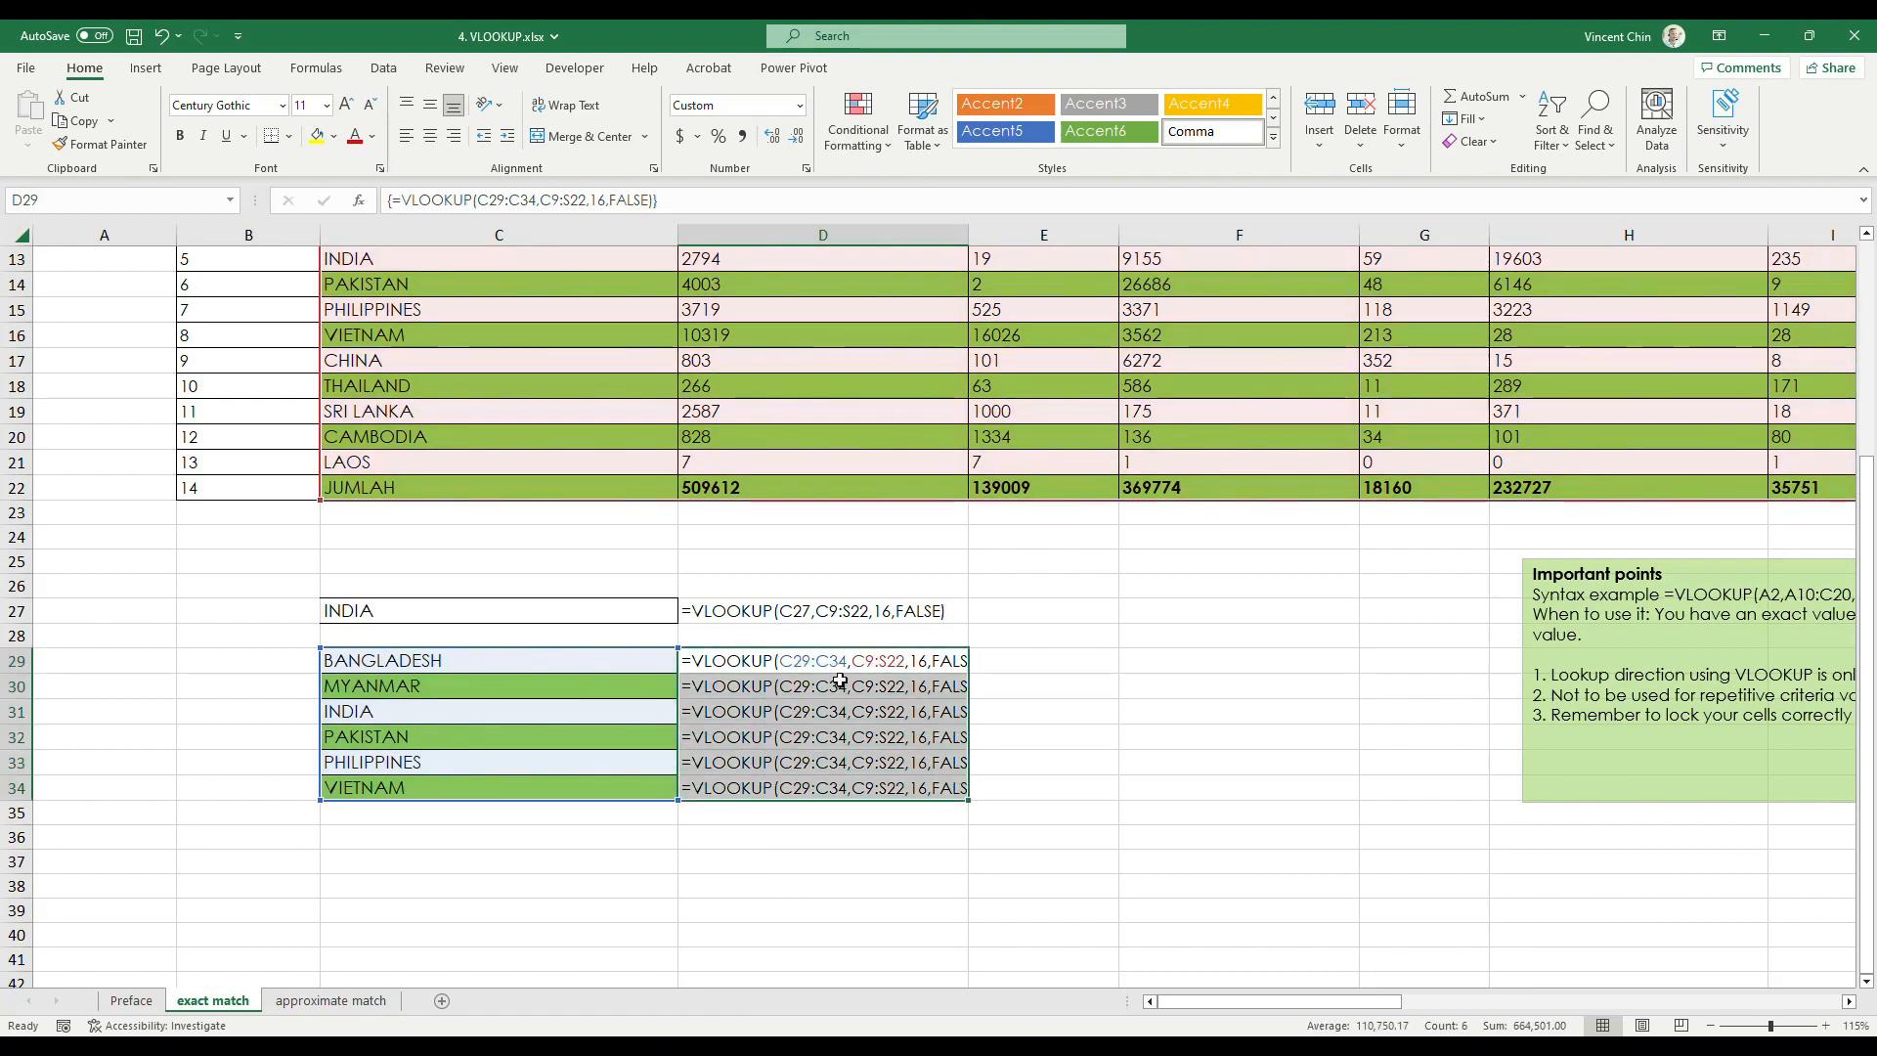
pyautogui.moveTo(556, 176)
pyautogui.mouseDown()
pyautogui.moveTo(701, 217)
pyautogui.moveTo(406, 229)
pyautogui.moveTo(663, 240)
pyautogui.moveTo(656, 201)
pyautogui.mouseUp()
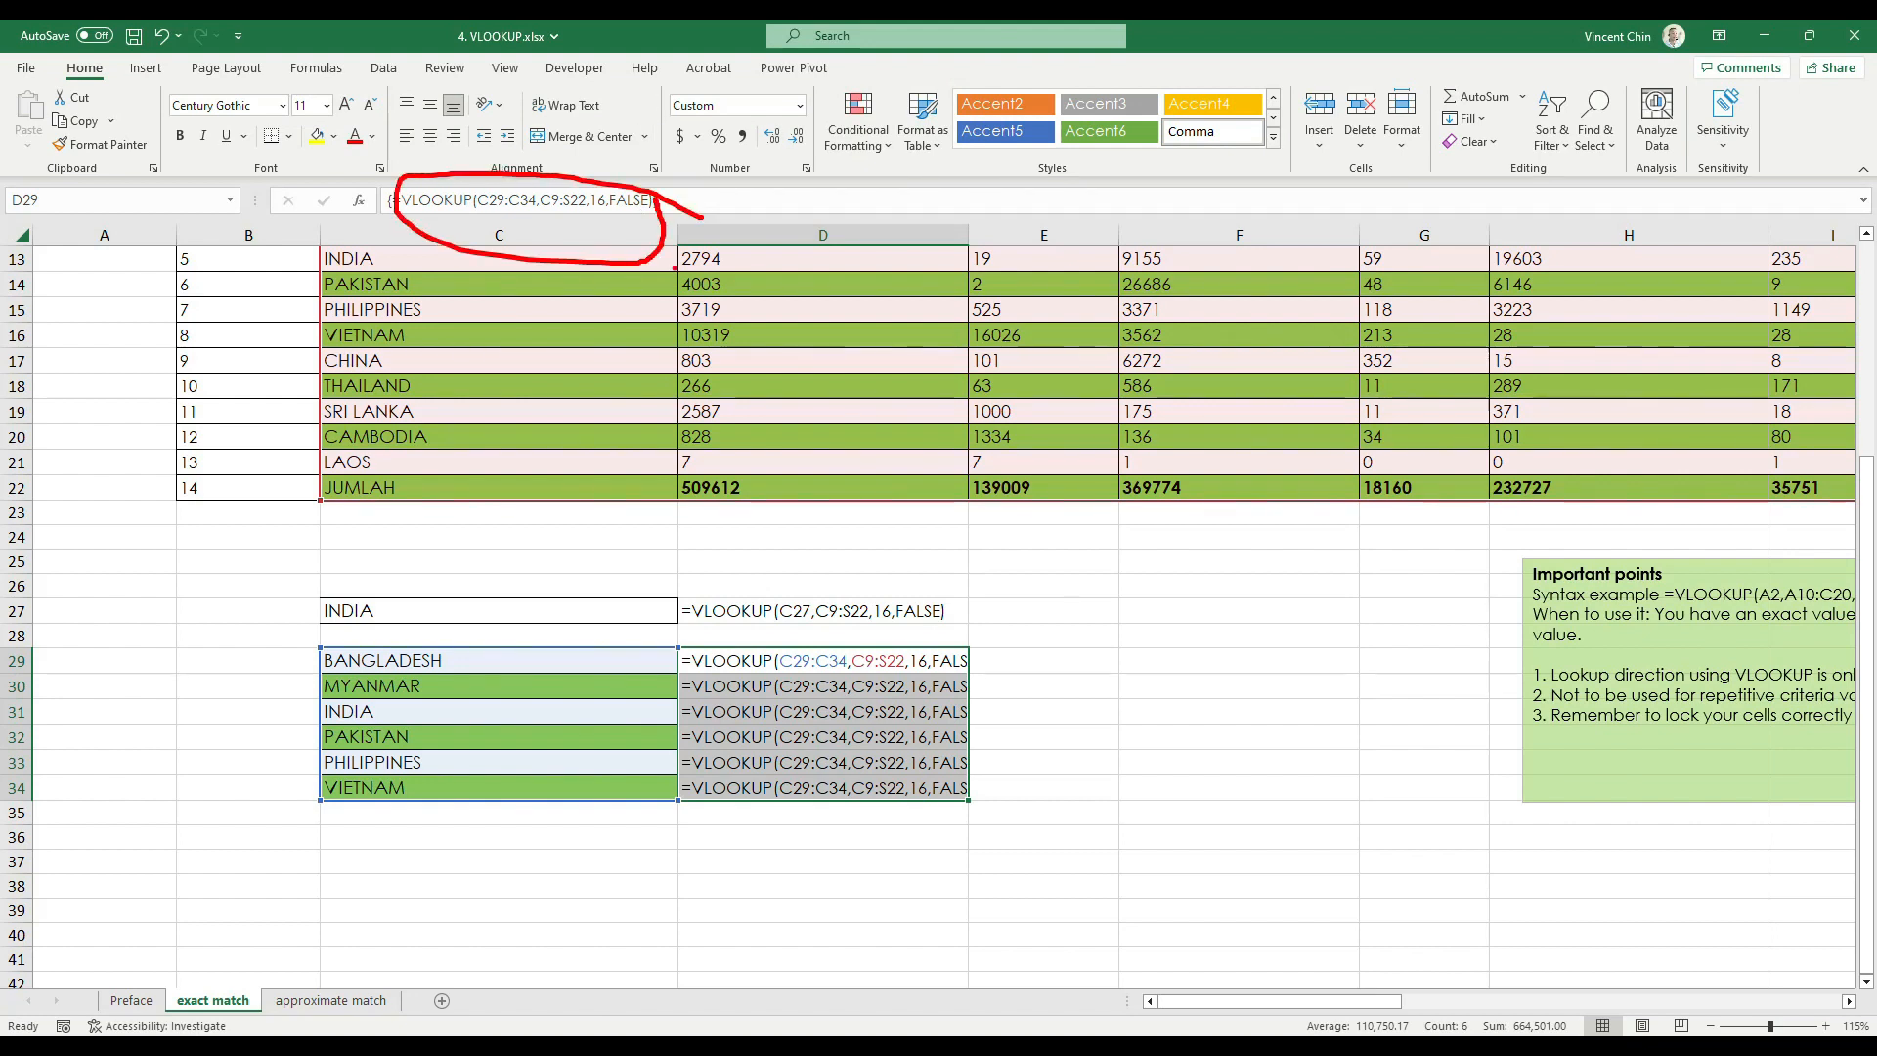
pyautogui.press('Escape')
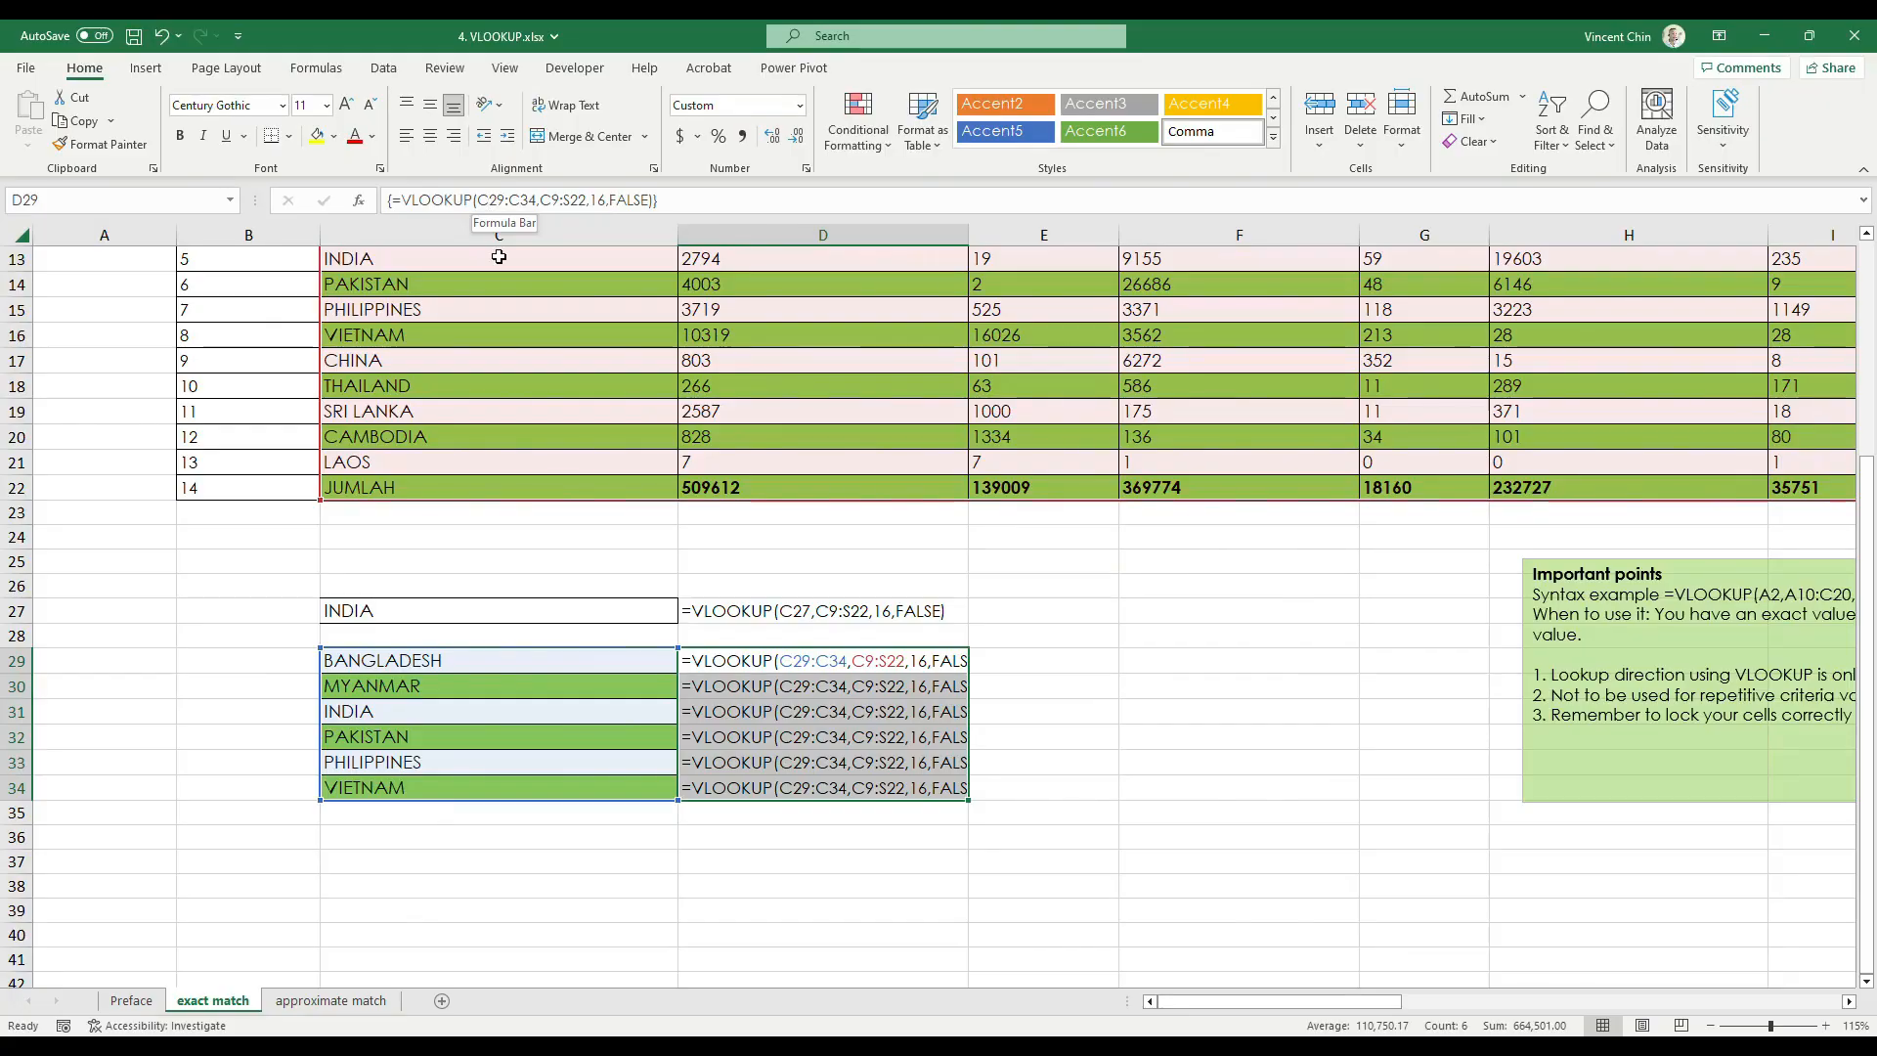
pyautogui.hotkey('ctrl', '`')
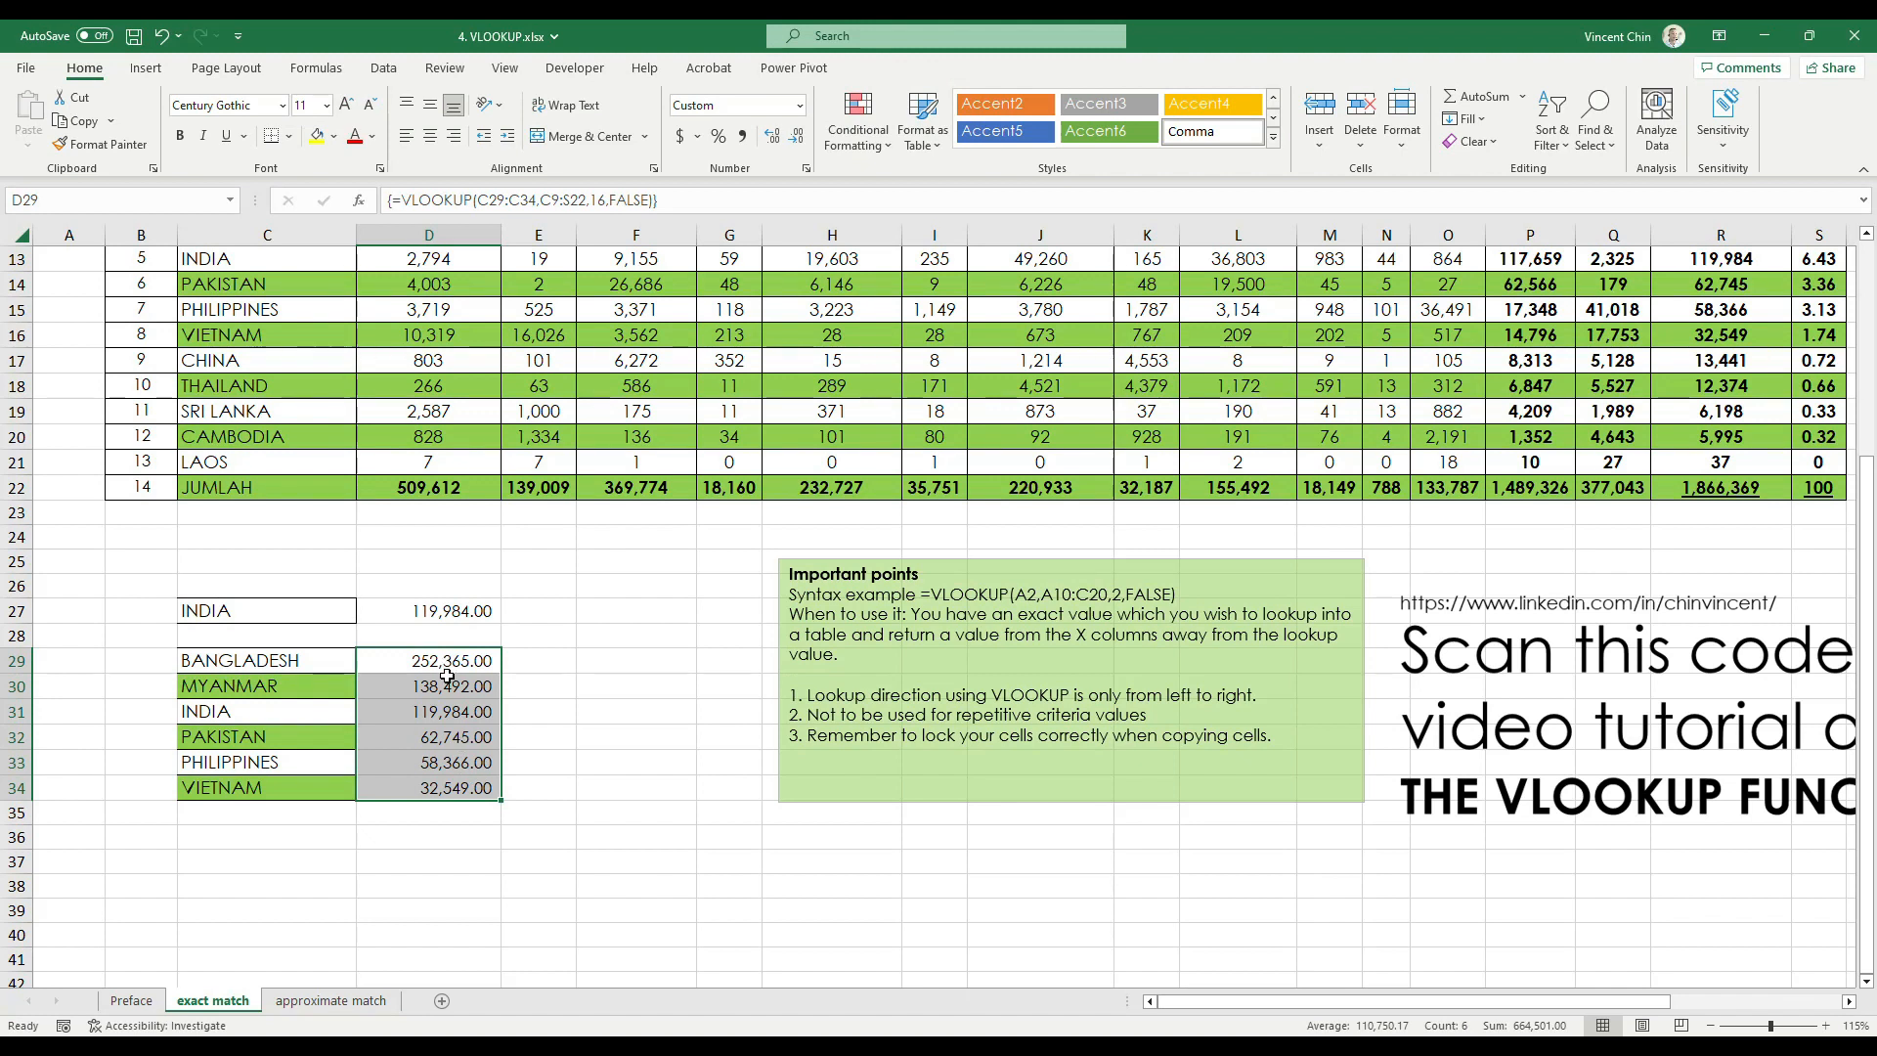
# Recheck the array formulas in D30 and D31 and review the lookup results alongside the source table
pyautogui.click(448, 679)
pyautogui.click(449, 720)
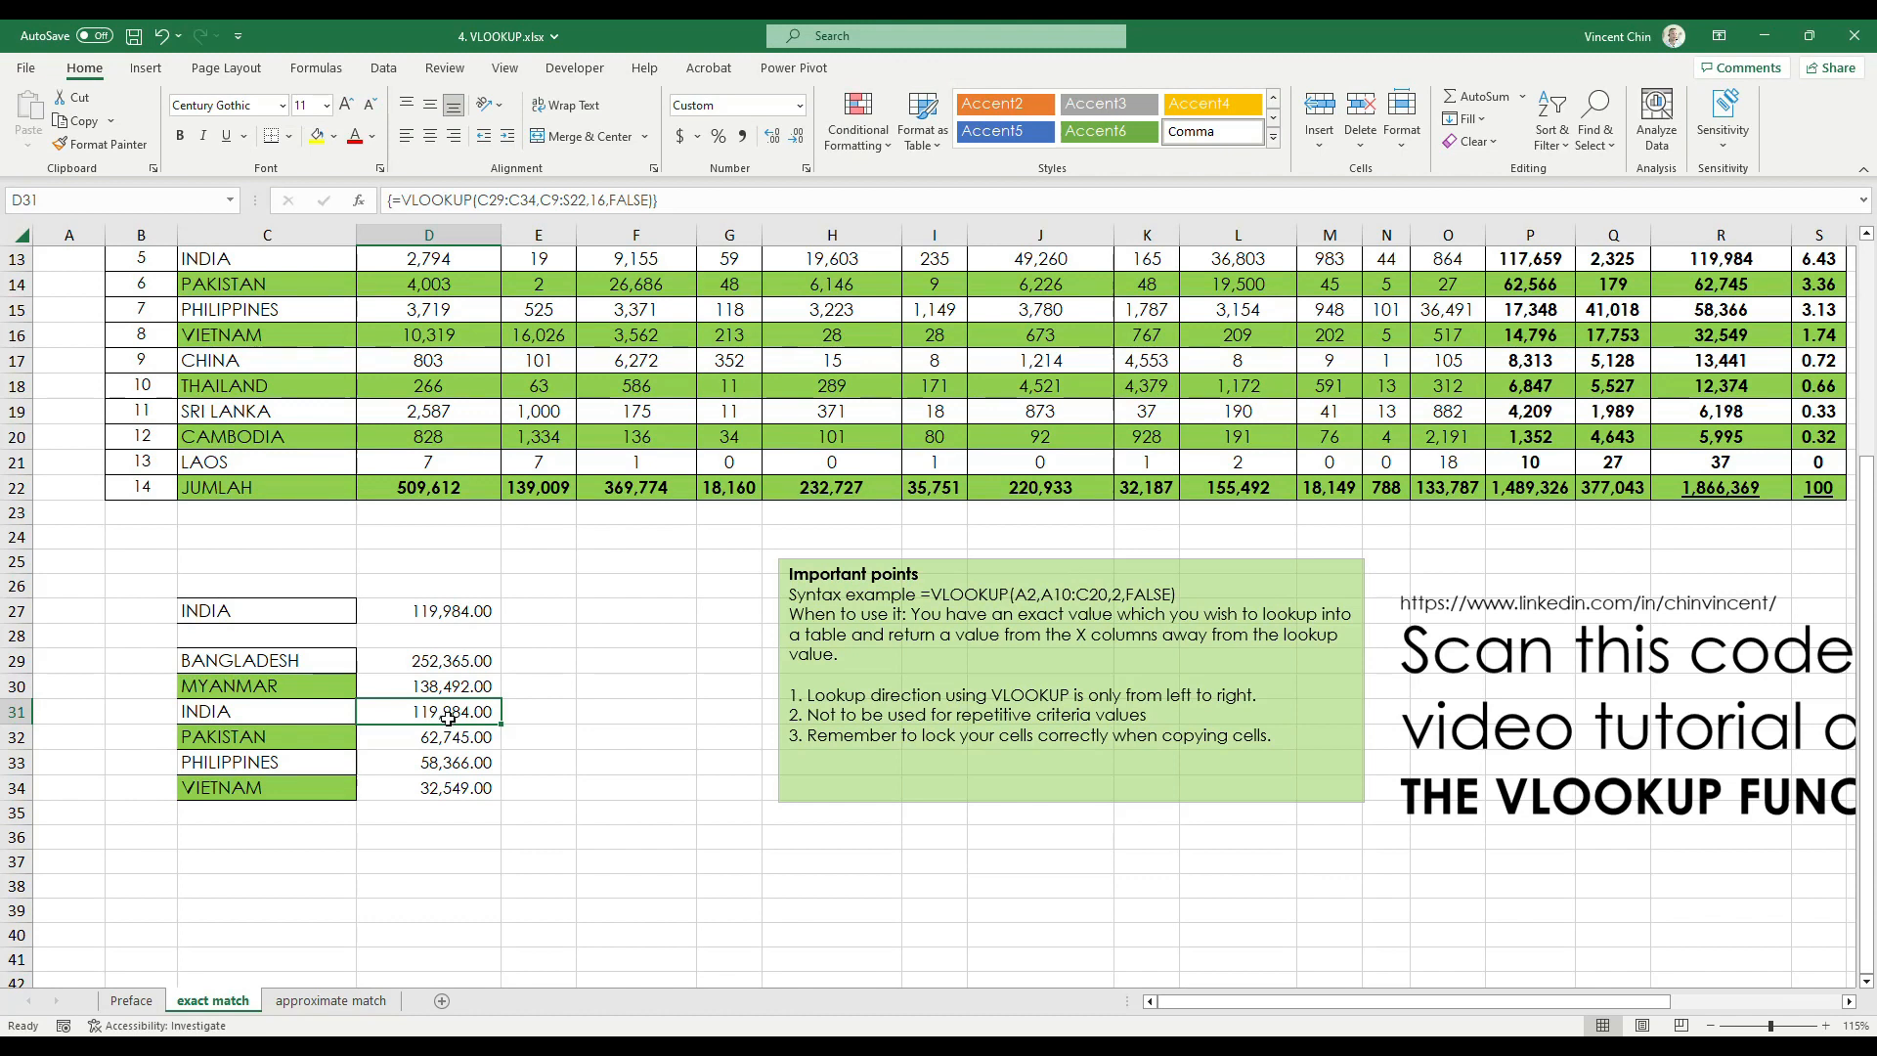
pyautogui.click(451, 682)
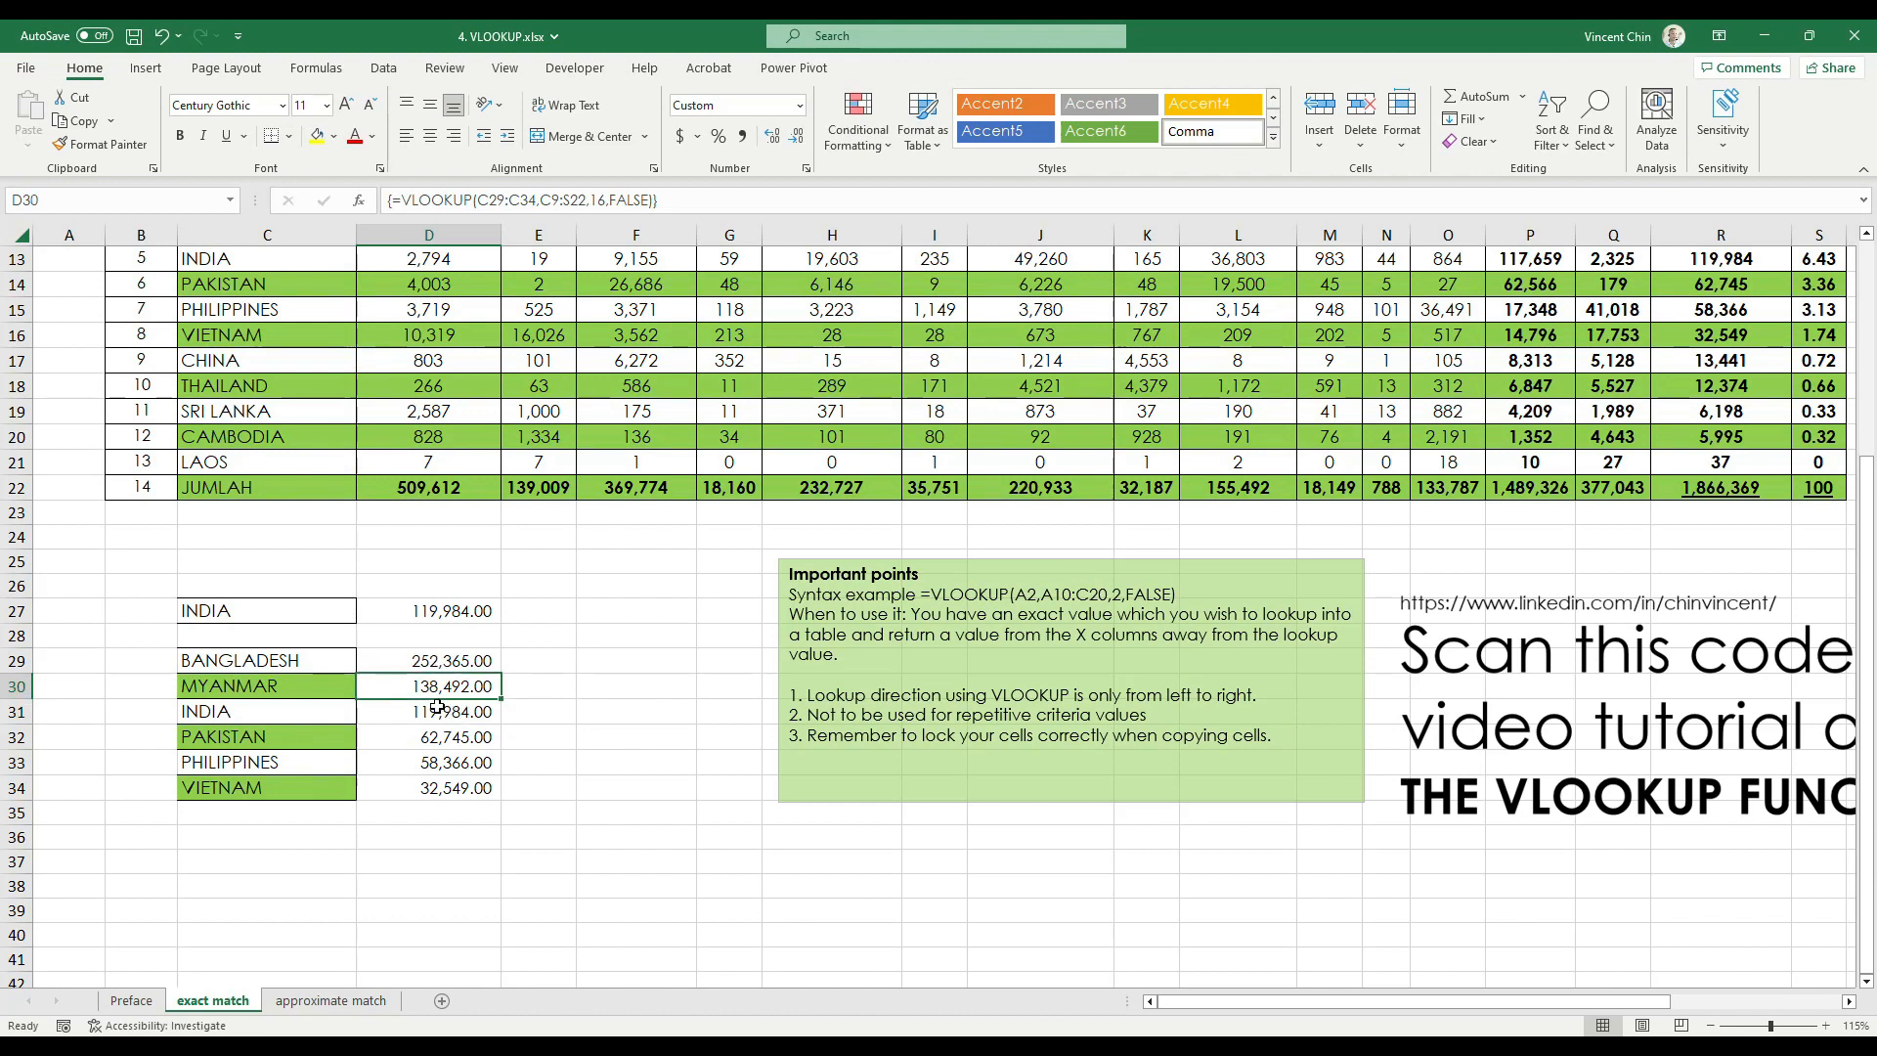
pyautogui.scroll(3, 438, 715)
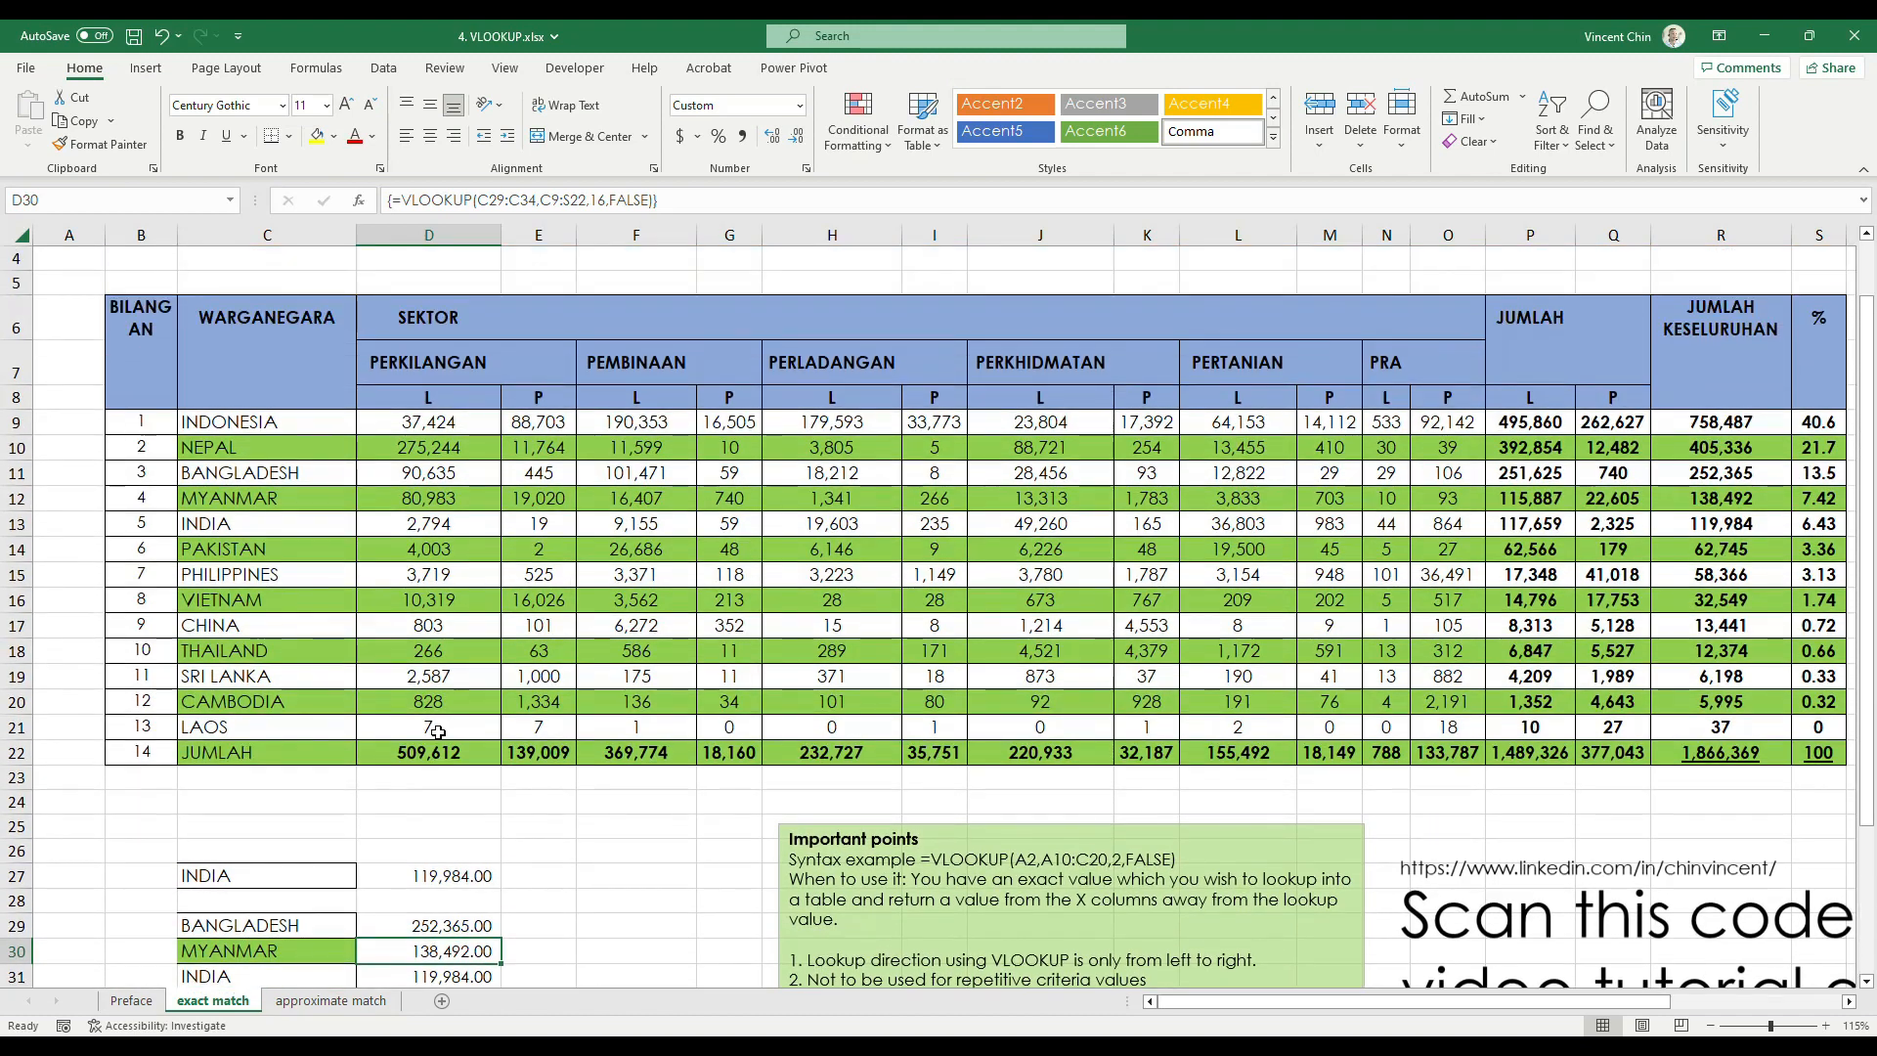
pyautogui.scroll(-1, 438, 732)
pyautogui.scroll(-1, 438, 732)
pyautogui.scroll(1, 438, 732)
pyautogui.scroll(2, 430, 738)
pyautogui.scroll(-2, 430, 737)
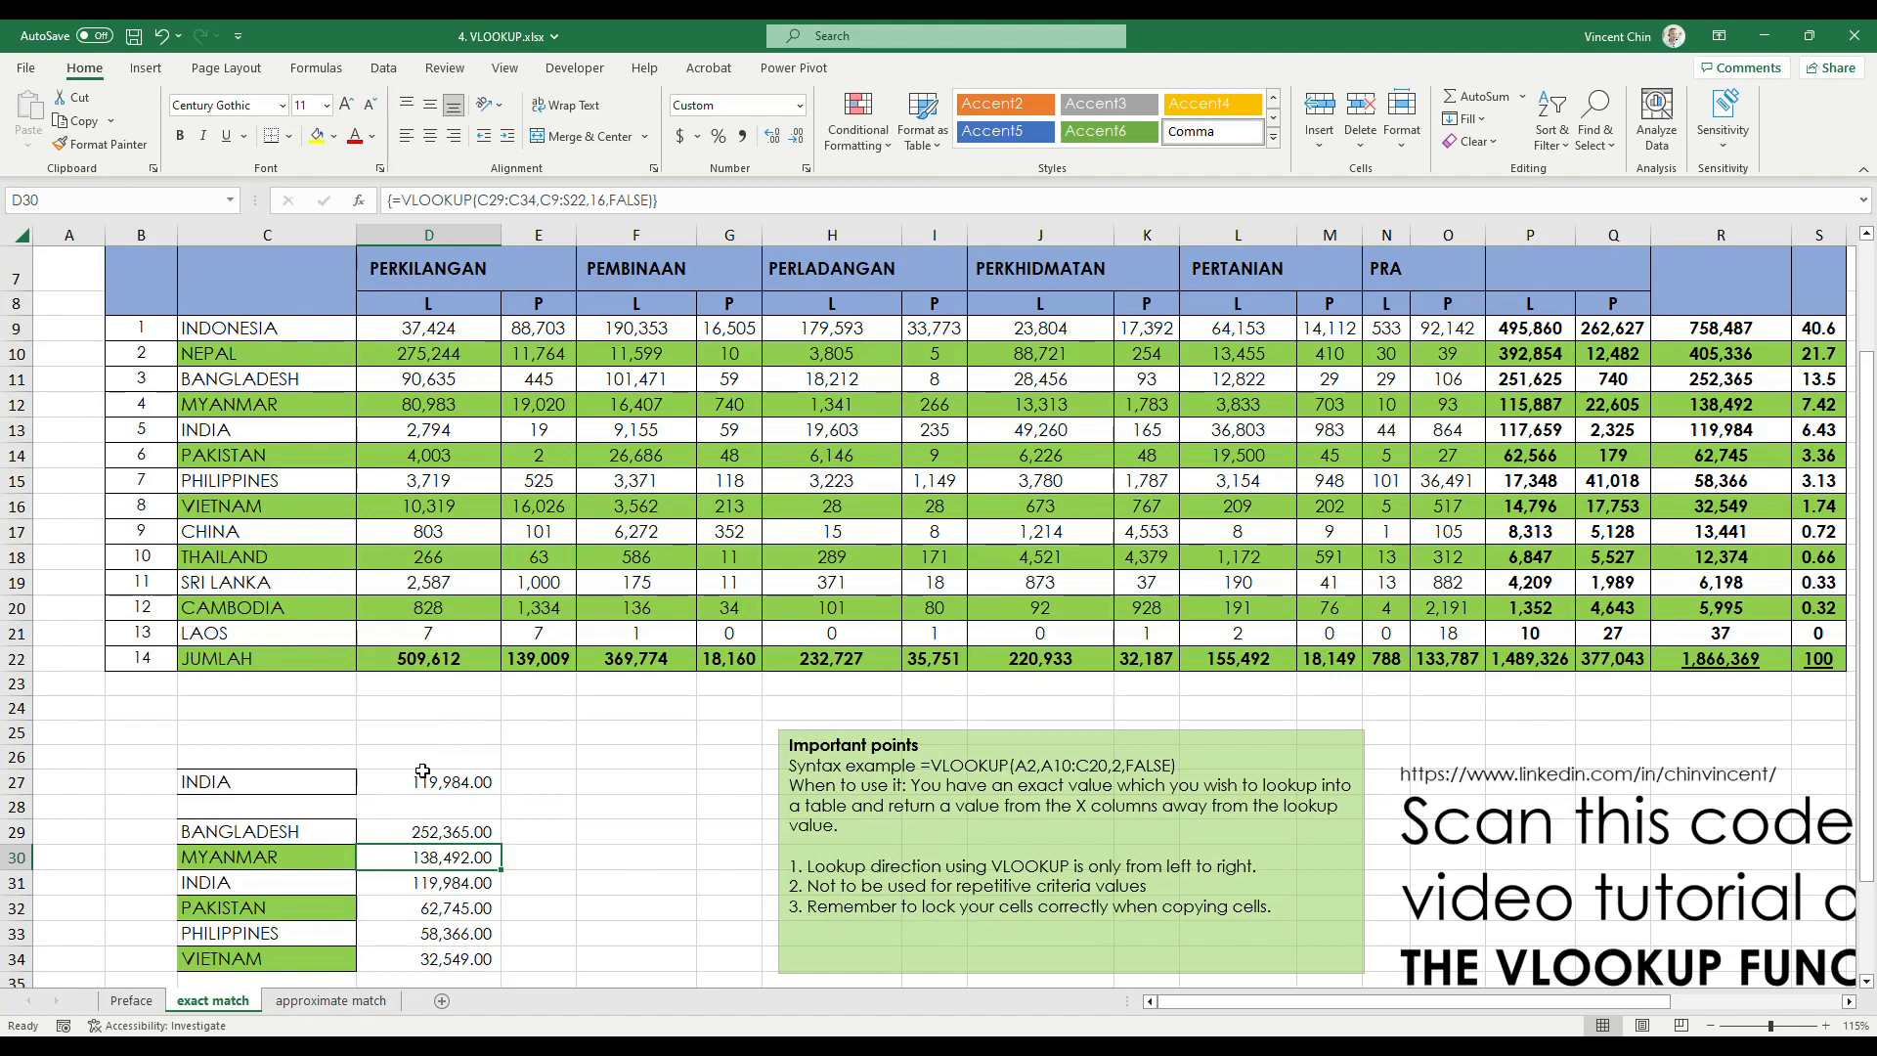
pyautogui.scroll(-2, 421, 762)
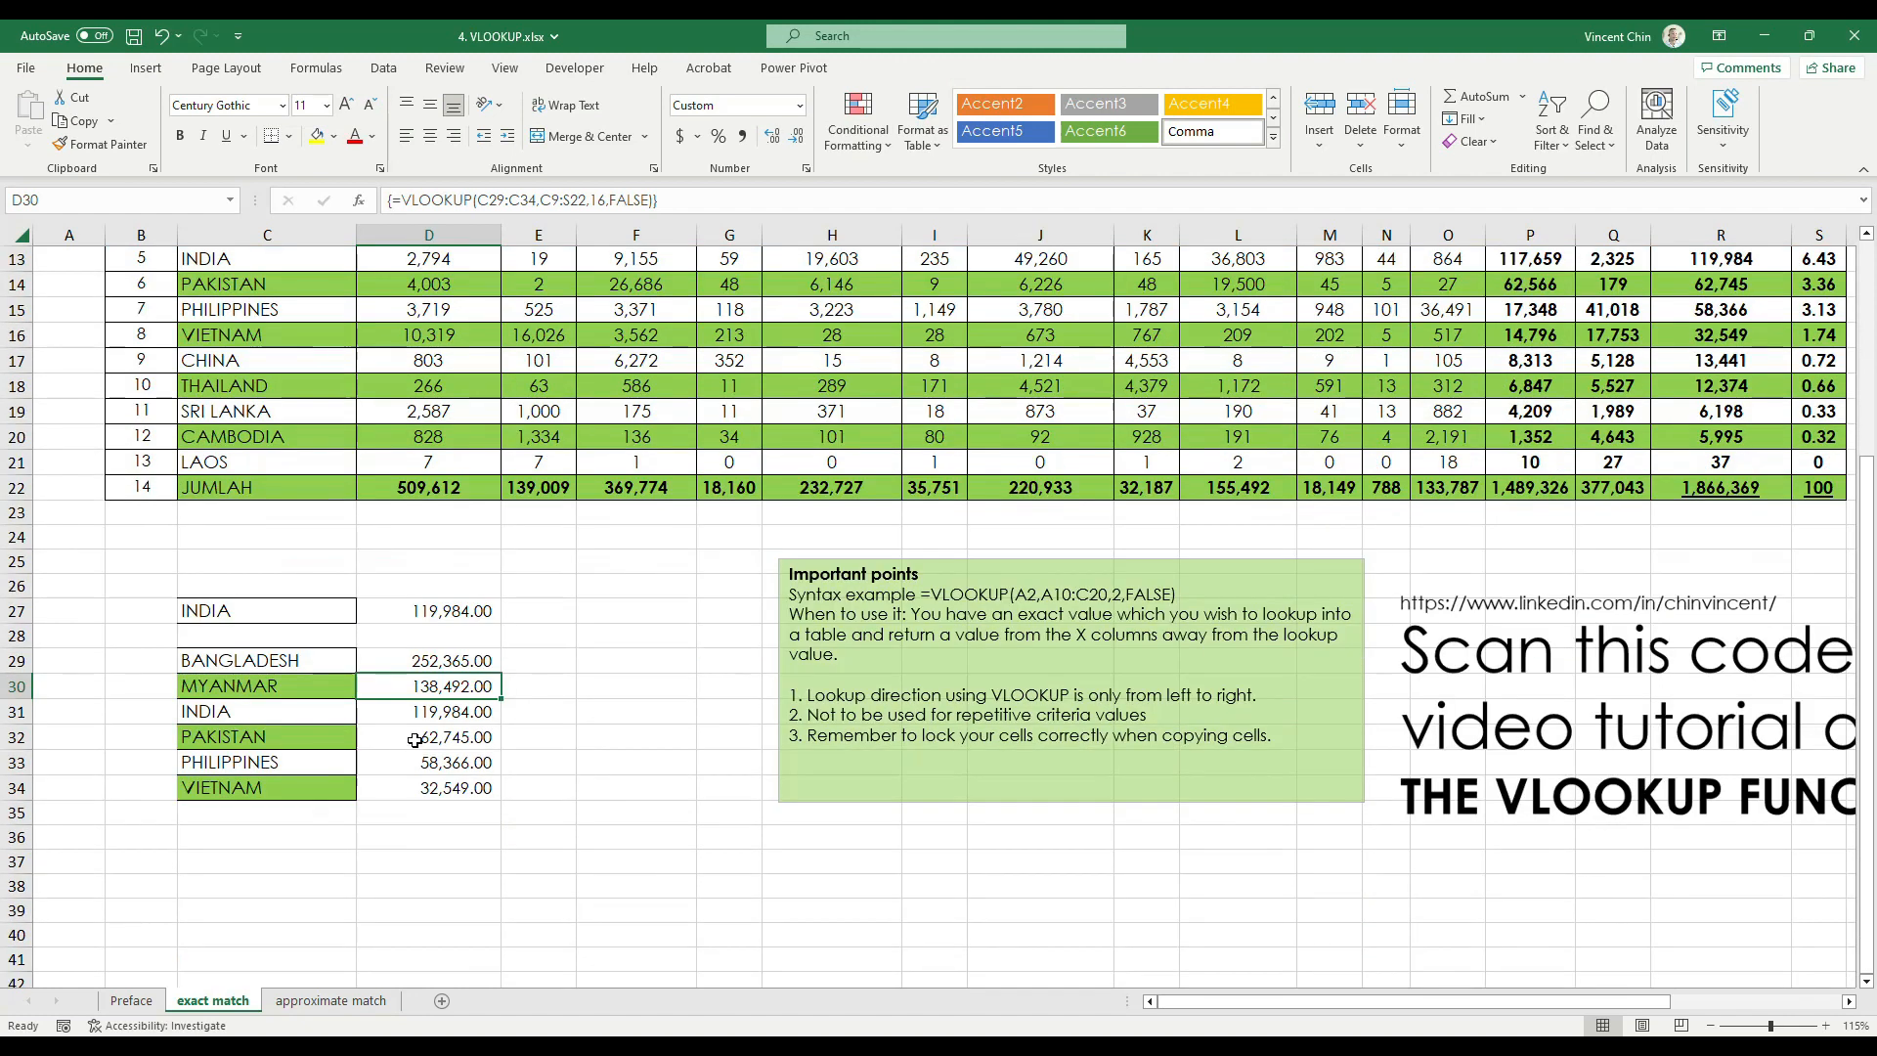
pyautogui.scroll(3, 421, 743)
pyautogui.scroll(-3, 422, 731)
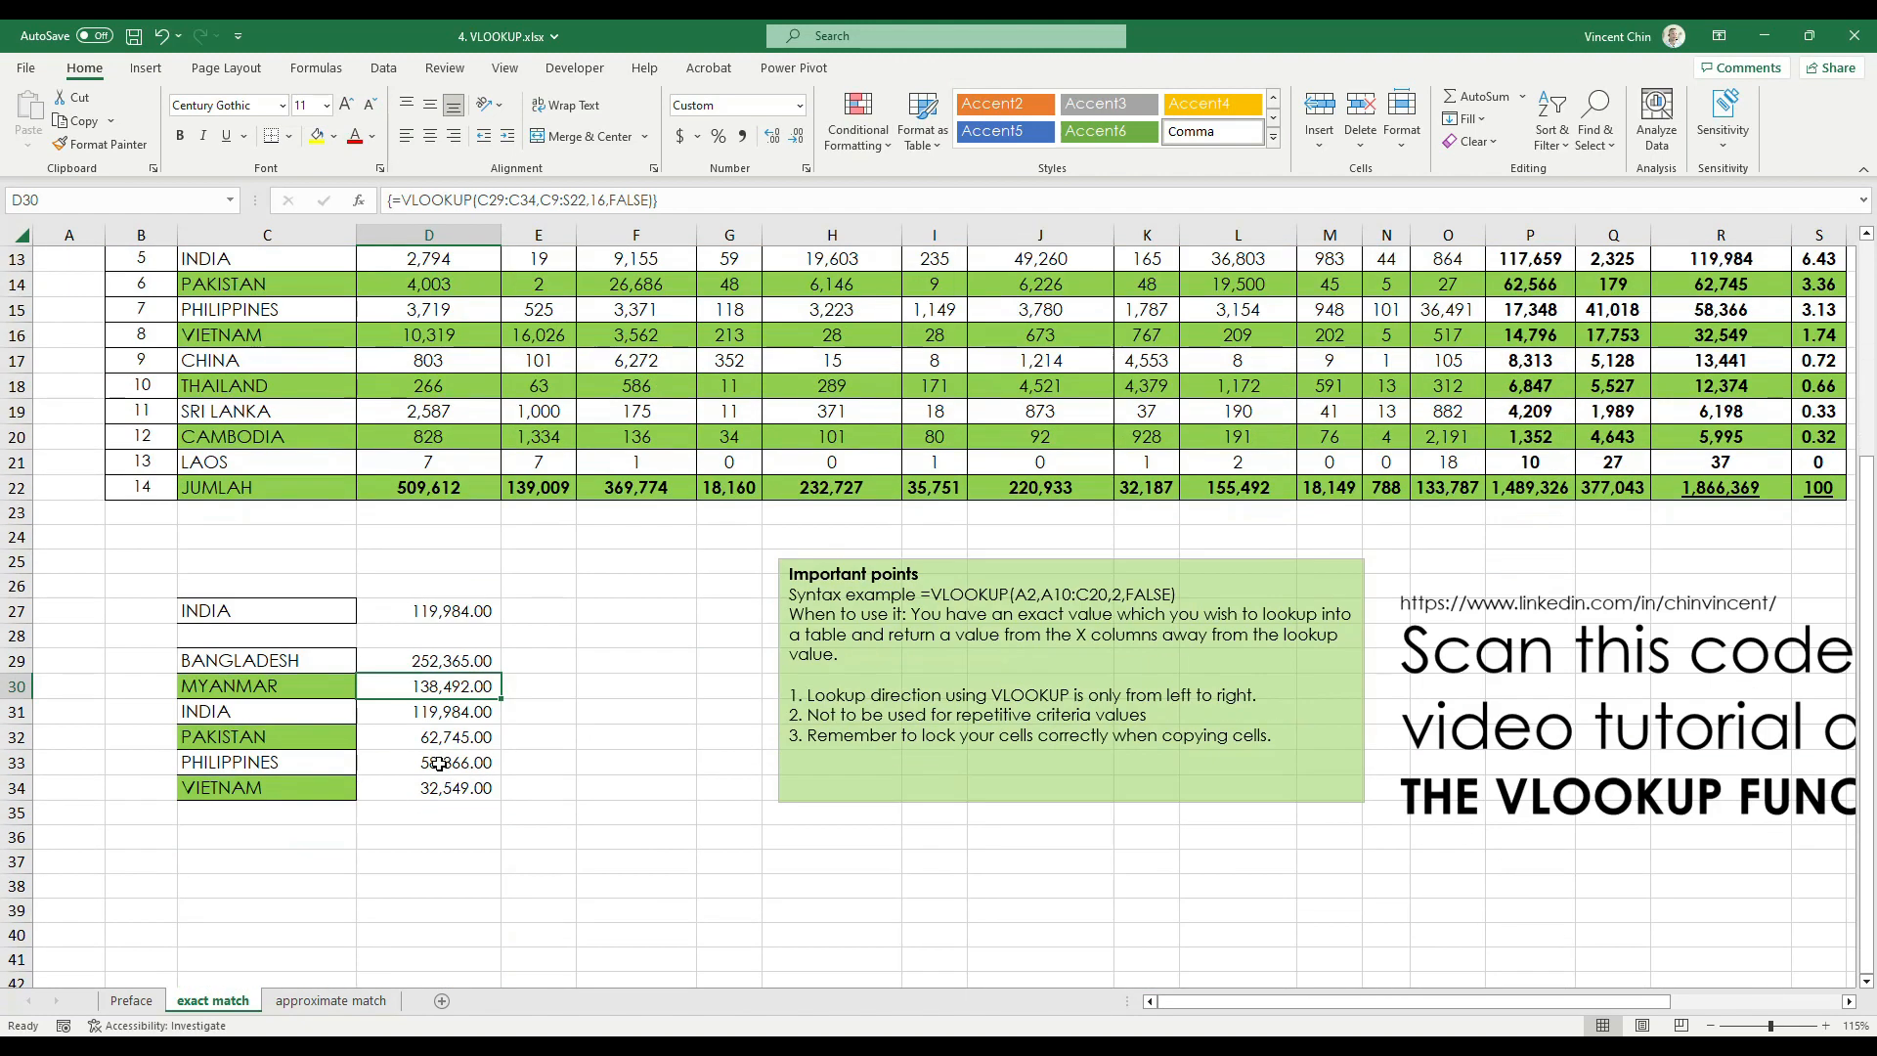